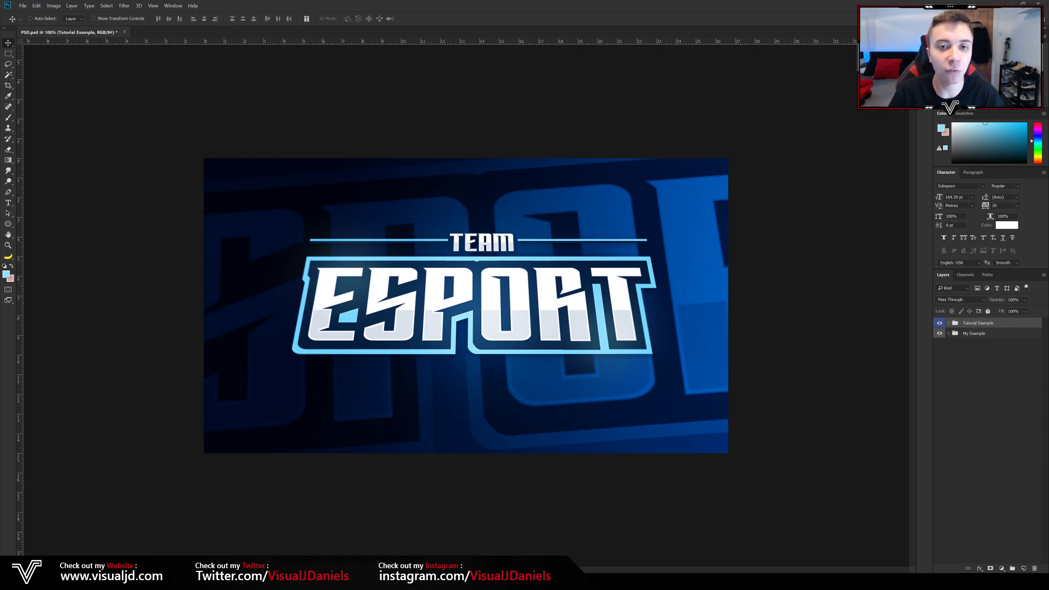
Expand the Tutorial Example layer group and look at its subgroups.
{"action": "left_click", "coordinate": [949, 323]}
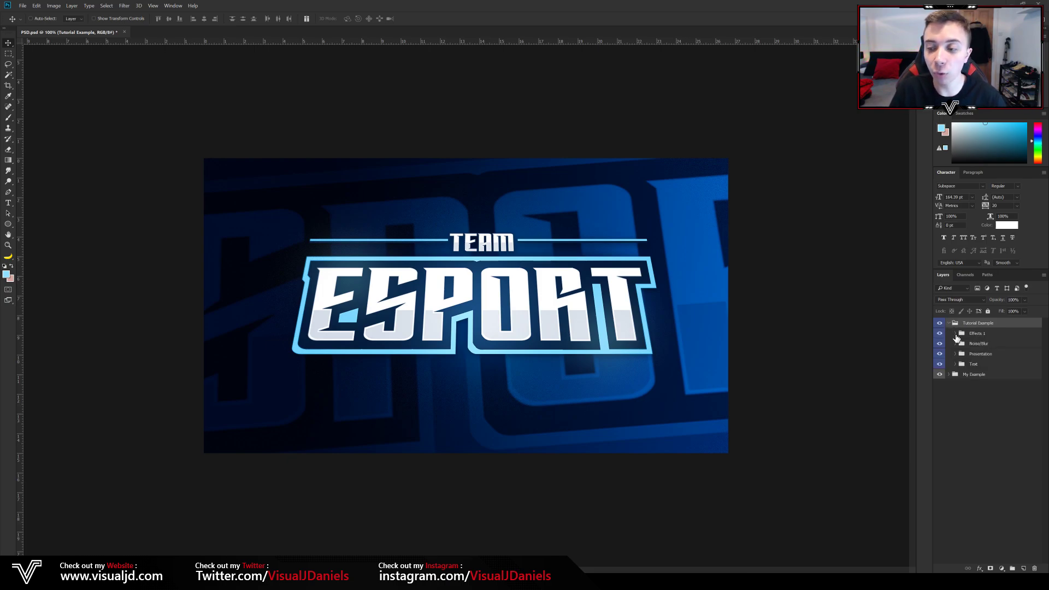
{"action": "left_click", "coordinate": [956, 335]}
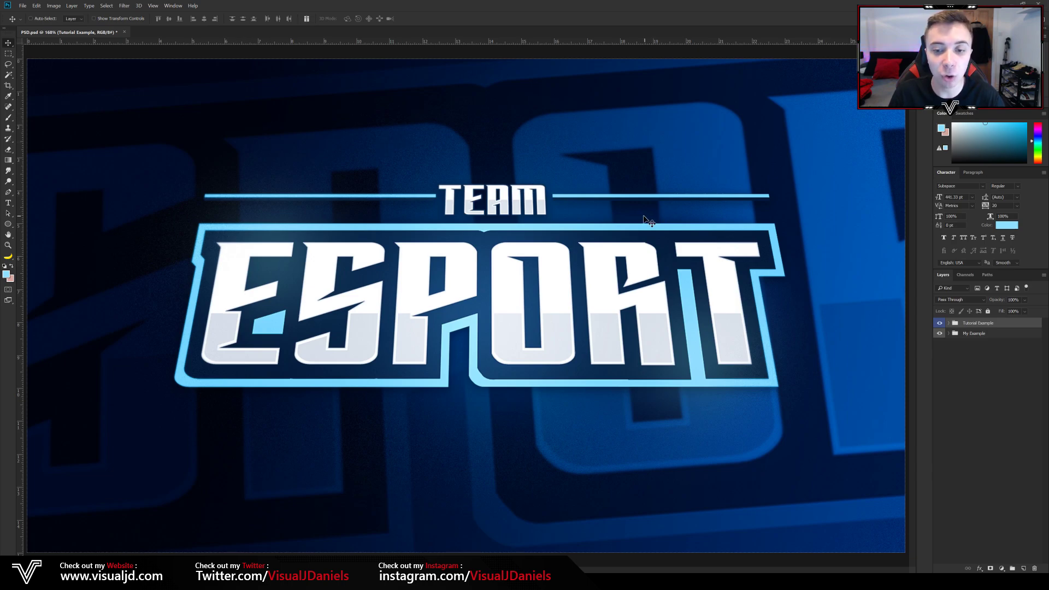
Create a new 1920 x 1080 pixel RGB document at 72 pixels/inch with a black background.
{"action": "left_click", "coordinate": [22, 6]}
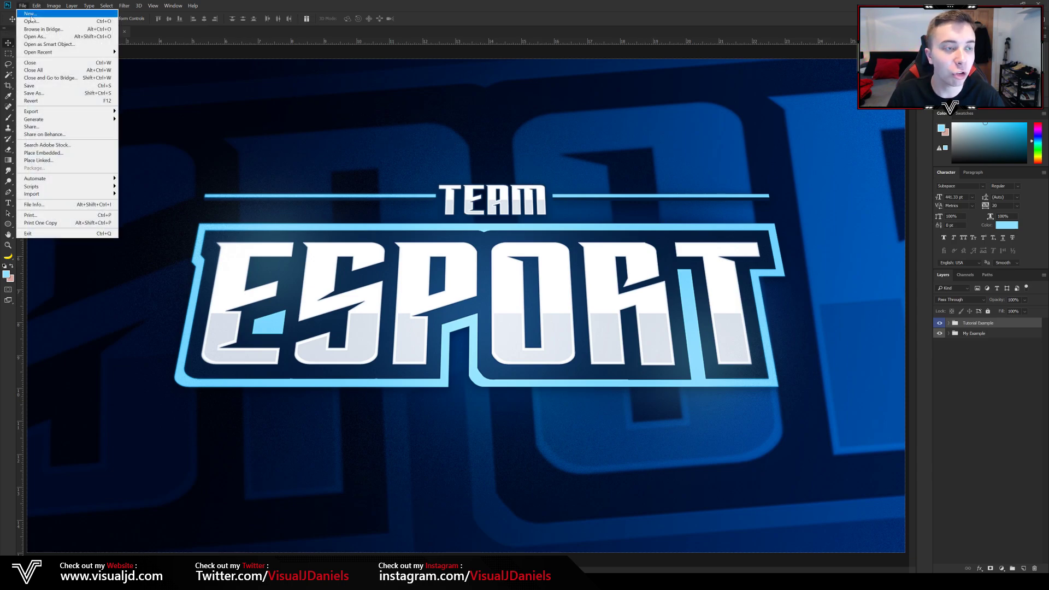
{"action": "left_click", "coordinate": [30, 14]}
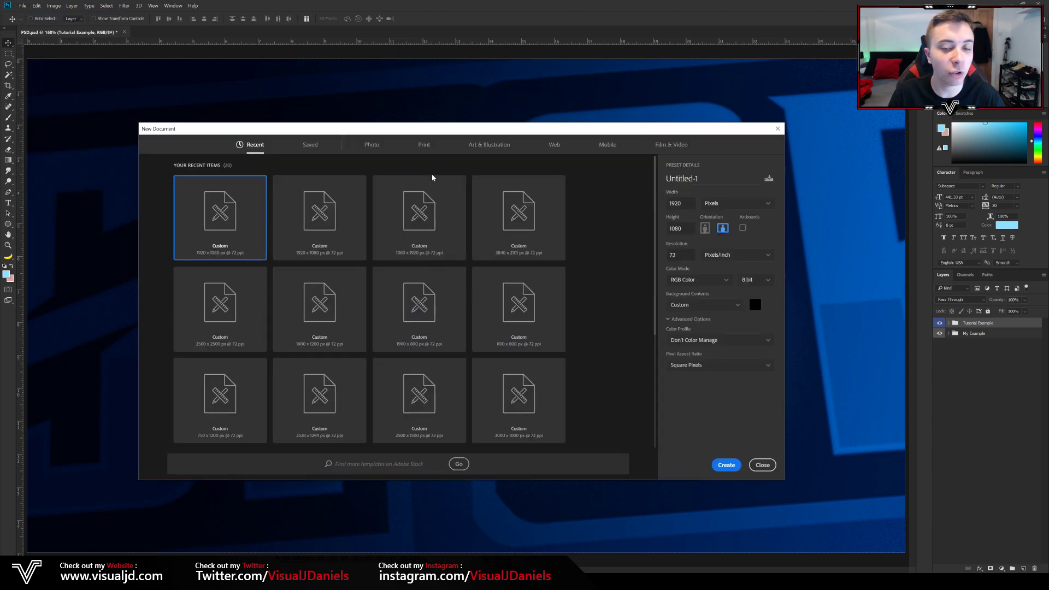
{"action": "double_click", "coordinate": [676, 203]}
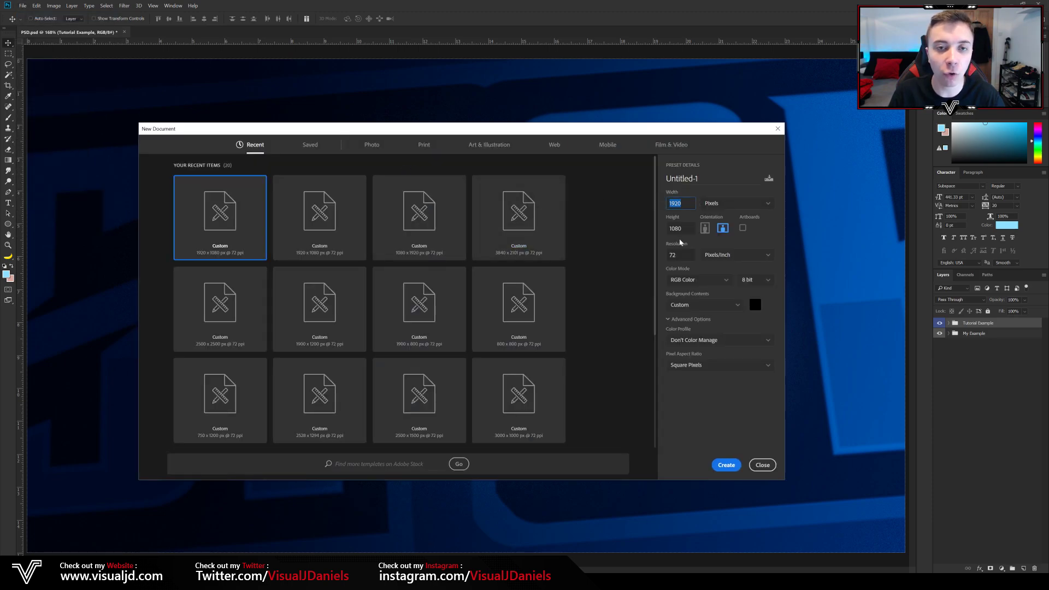
{"action": "key", "text": "Tab"}
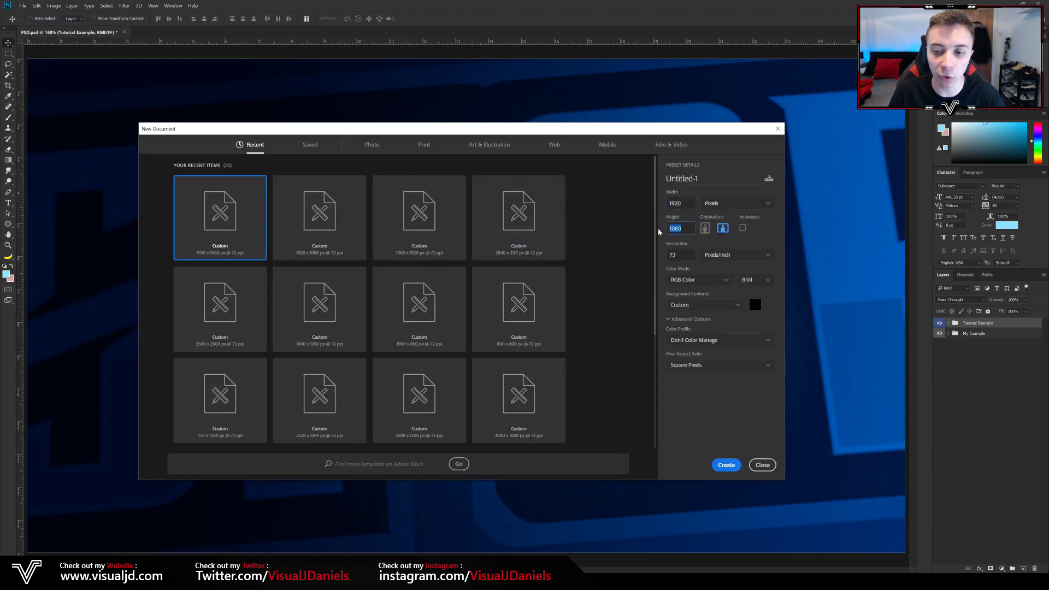
{"action": "double_click", "coordinate": [674, 203]}
{"action": "key", "text": "Tab"}
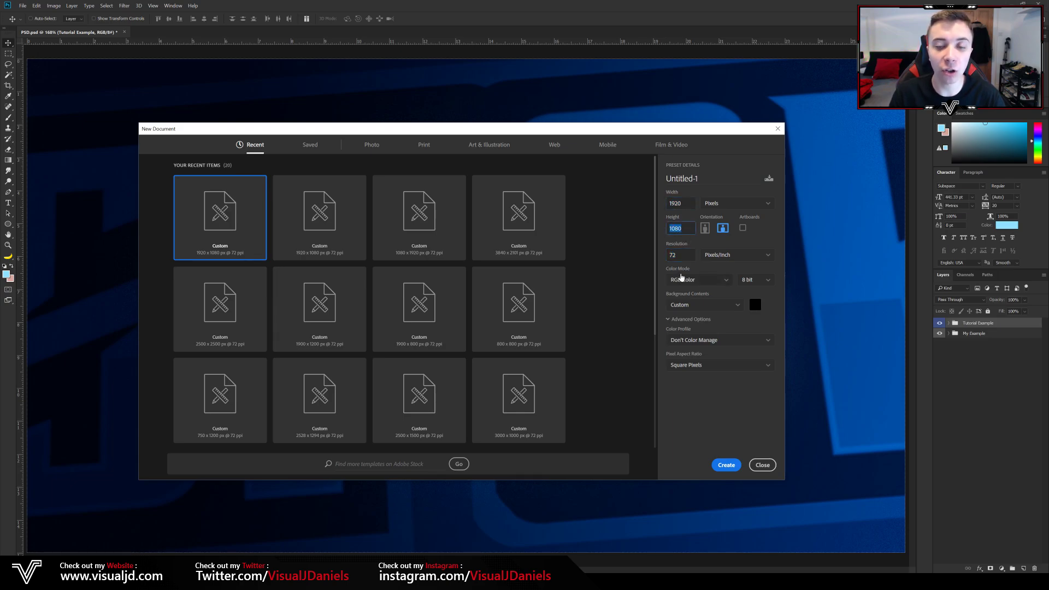
{"action": "key", "text": "Tab"}
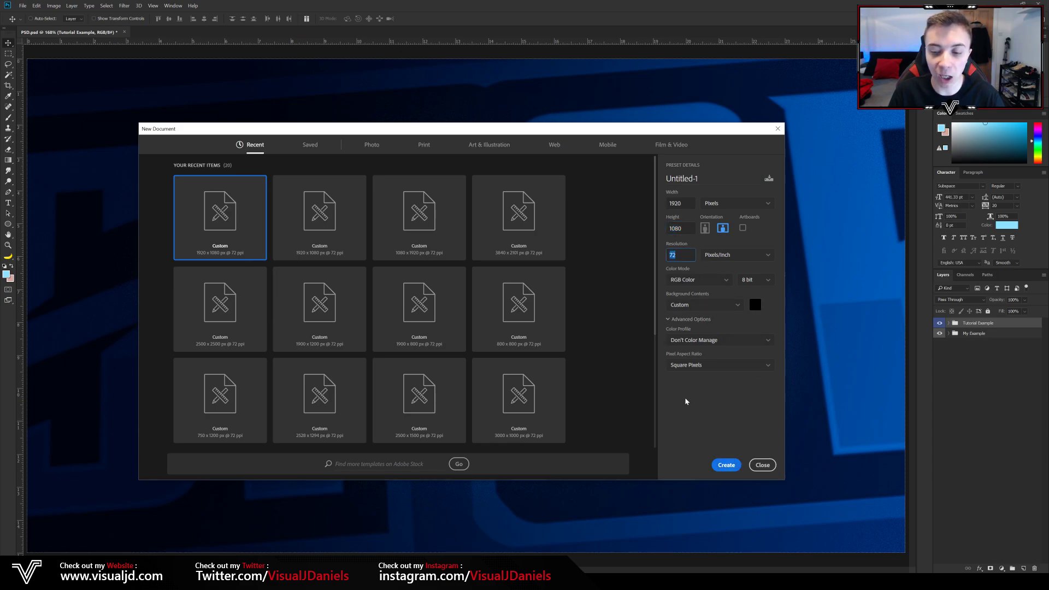
{"action": "left_click", "coordinate": [720, 465]}
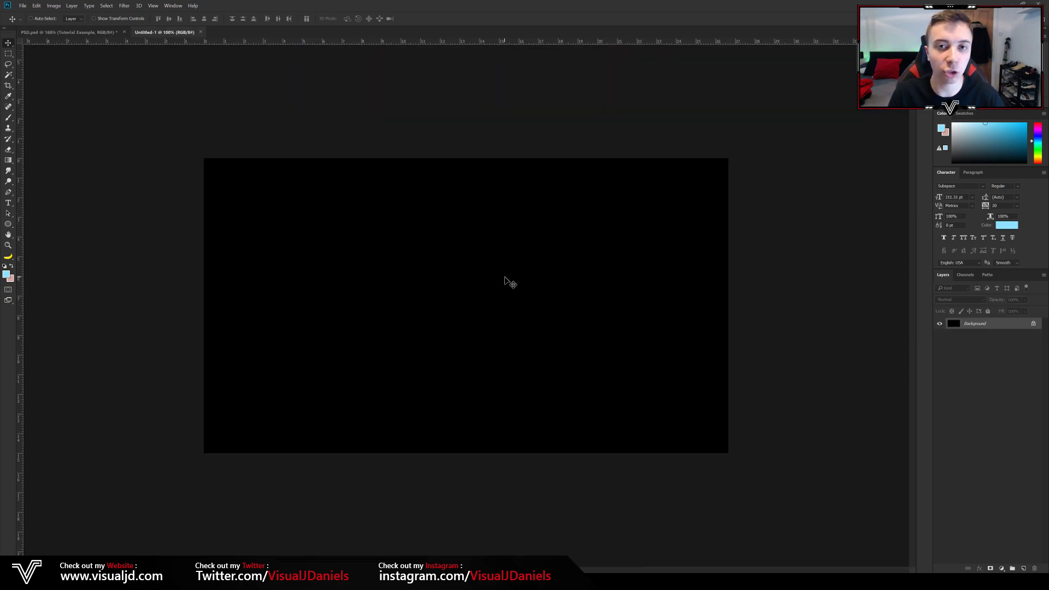
Add the text "ESPORT" to the canvas in the Subspace font and compare it with the finished PSD.psd example.
{"action": "key", "text": "t"}
{"action": "left_click", "coordinate": [377, 287]}
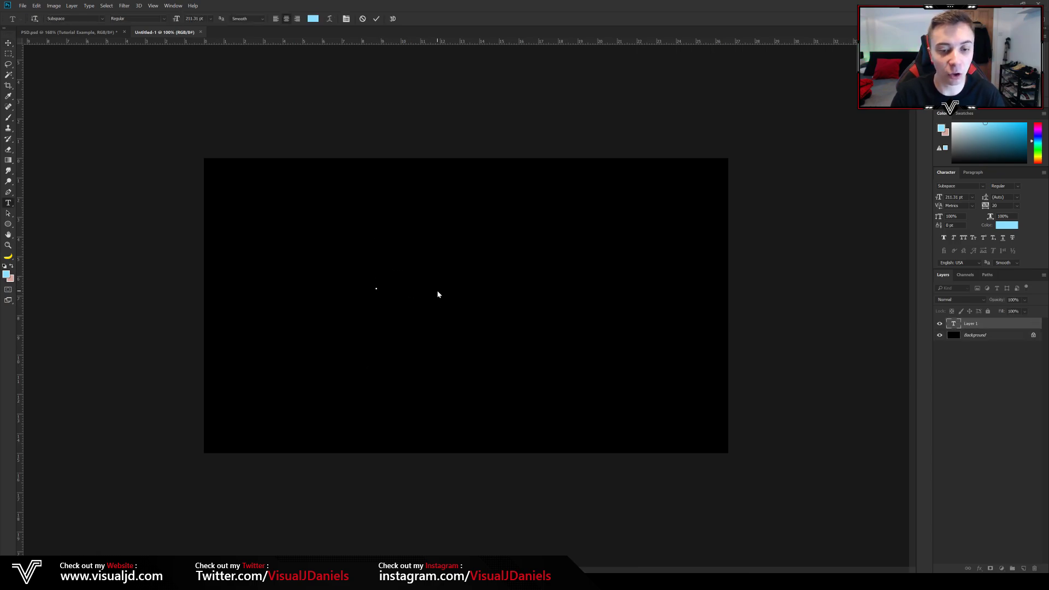
{"action": "type", "text": "ESPORT"}
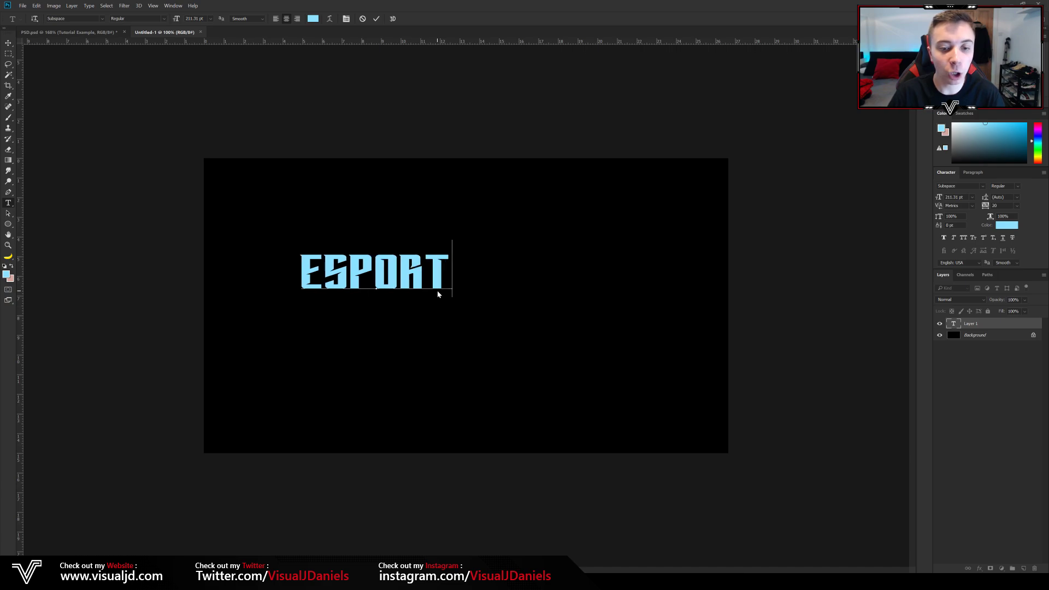
{"action": "left_click", "coordinate": [8, 42]}
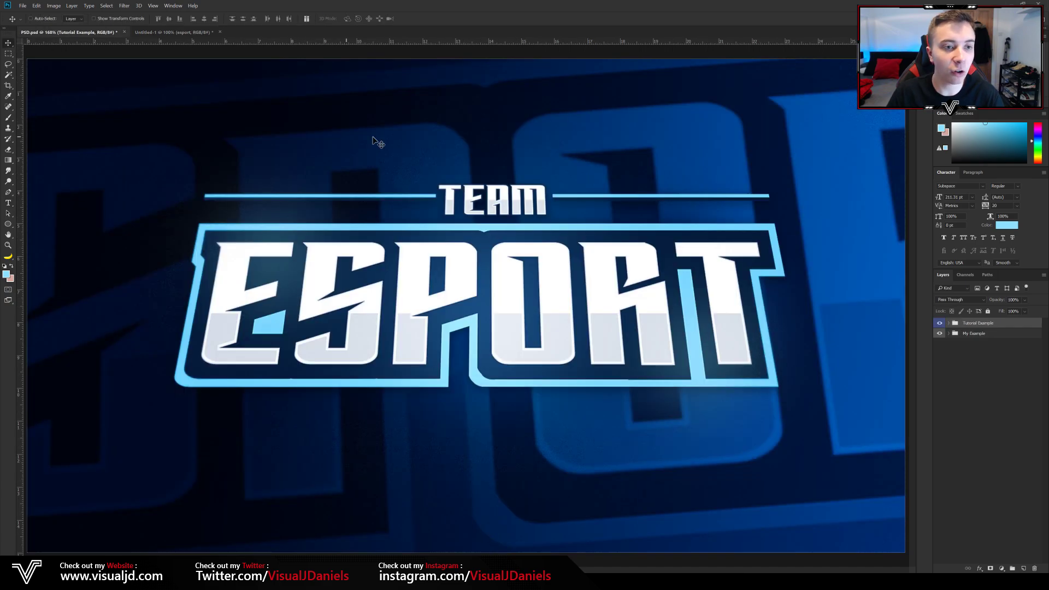
{"action": "left_click", "coordinate": [66, 32]}
{"action": "left_click", "coordinate": [214, 34]}
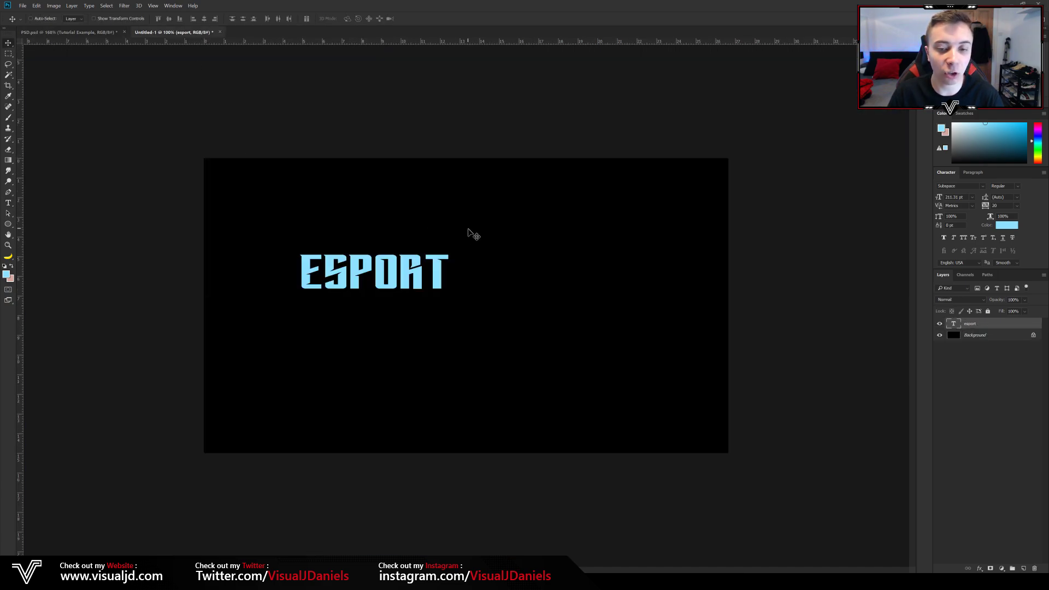
Enlarge the ESPORT text to 321.31 pt and move it near the middle of the canvas.
{"action": "key", "text": "ctrl+t"}
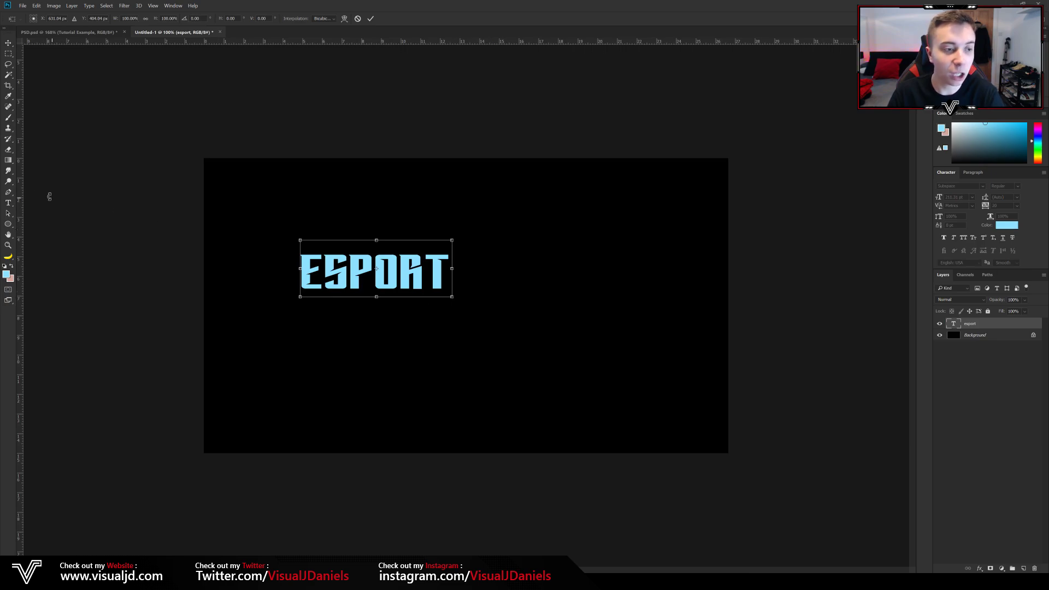
{"action": "key", "text": "Return"}
{"action": "key", "text": "Return"}
{"action": "left_click_drag", "start_coordinate": [182, 19], "coordinate": [222, 19]}
{"action": "left_click", "coordinate": [8, 43]}
{"action": "left_click_drag", "start_coordinate": [414, 229], "coordinate": [506, 262]}
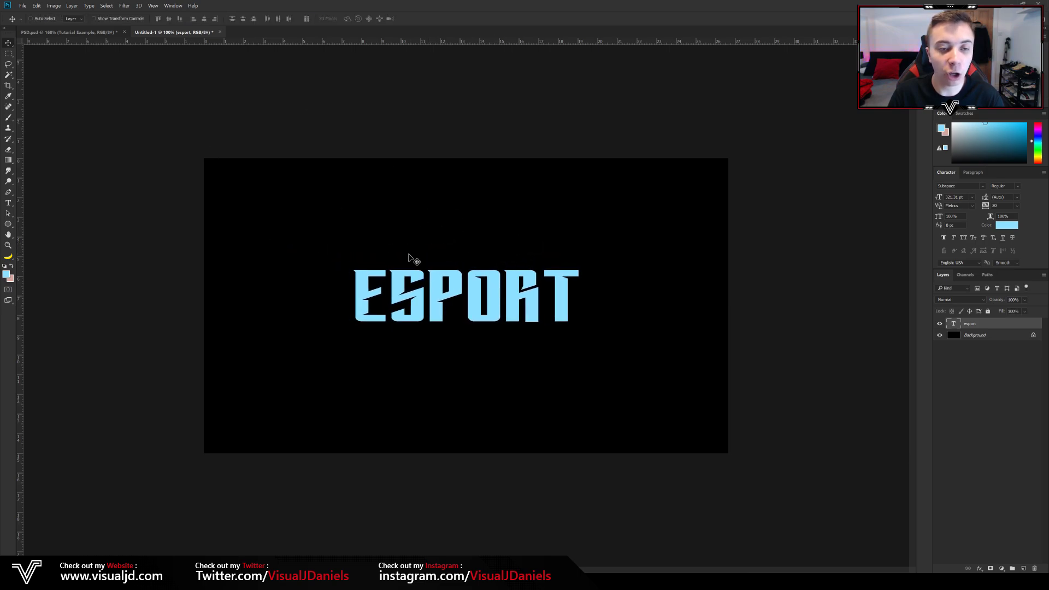
Check the text in the PSD.psd example and recolour the whole ESPORT text in the new document white.
{"action": "left_click", "coordinate": [90, 32]}
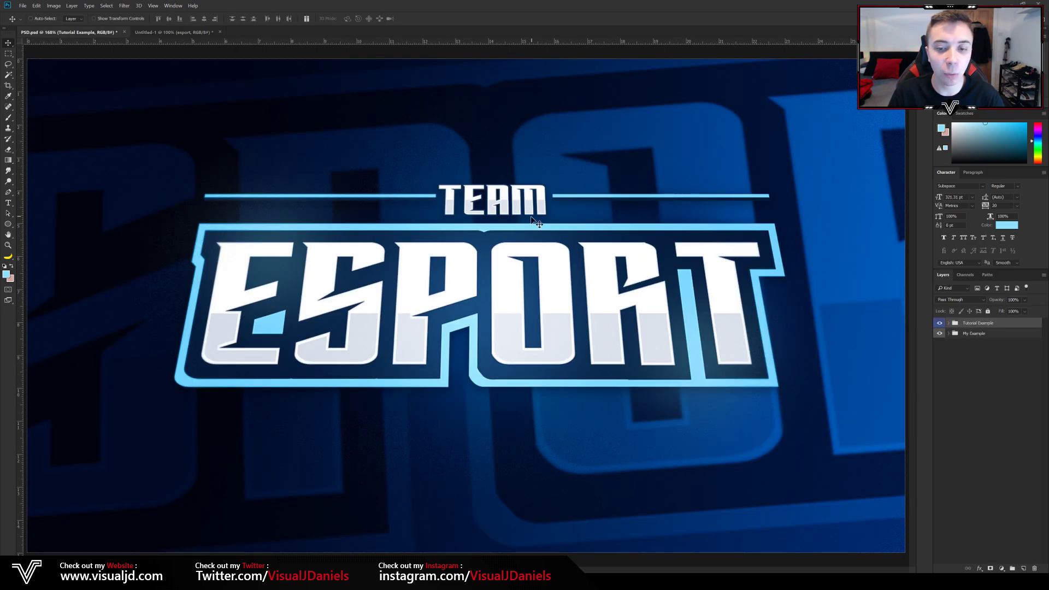
{"action": "left_click", "coordinate": [183, 34]}
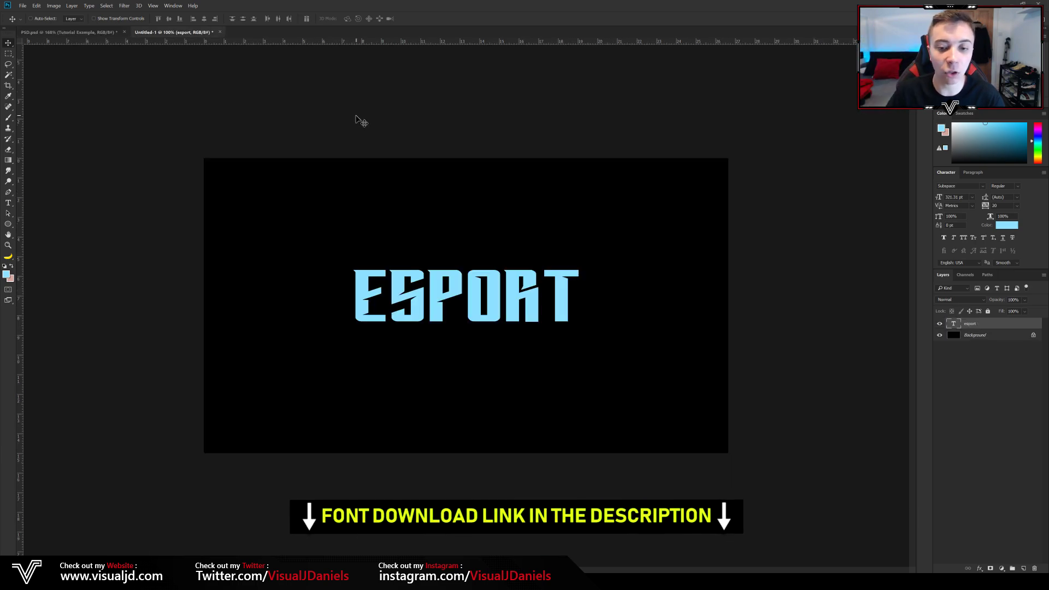
{"action": "left_click", "coordinate": [8, 203]}
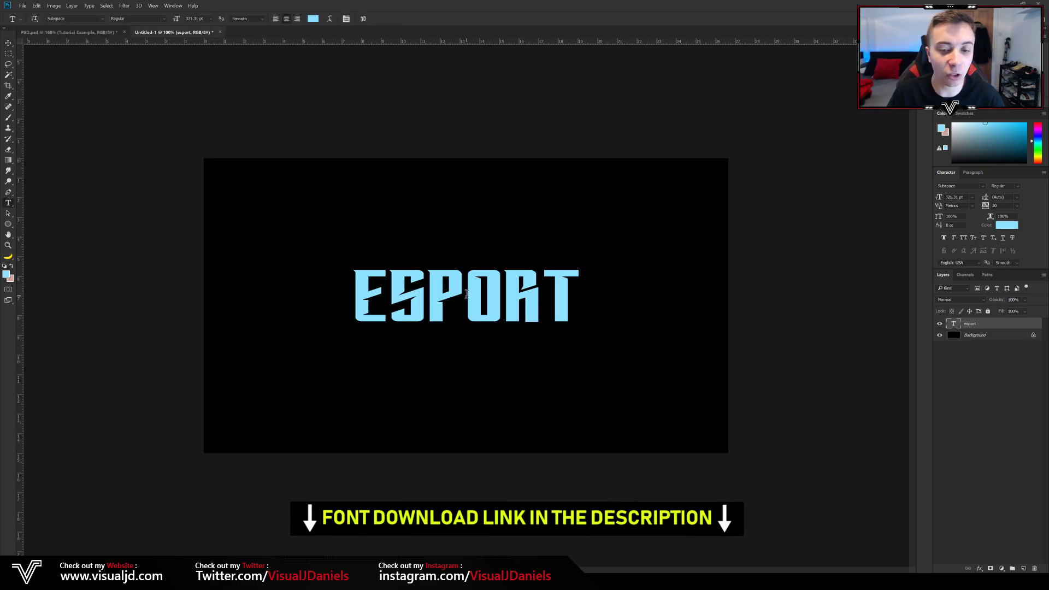
{"action": "double_click", "coordinate": [469, 257]}
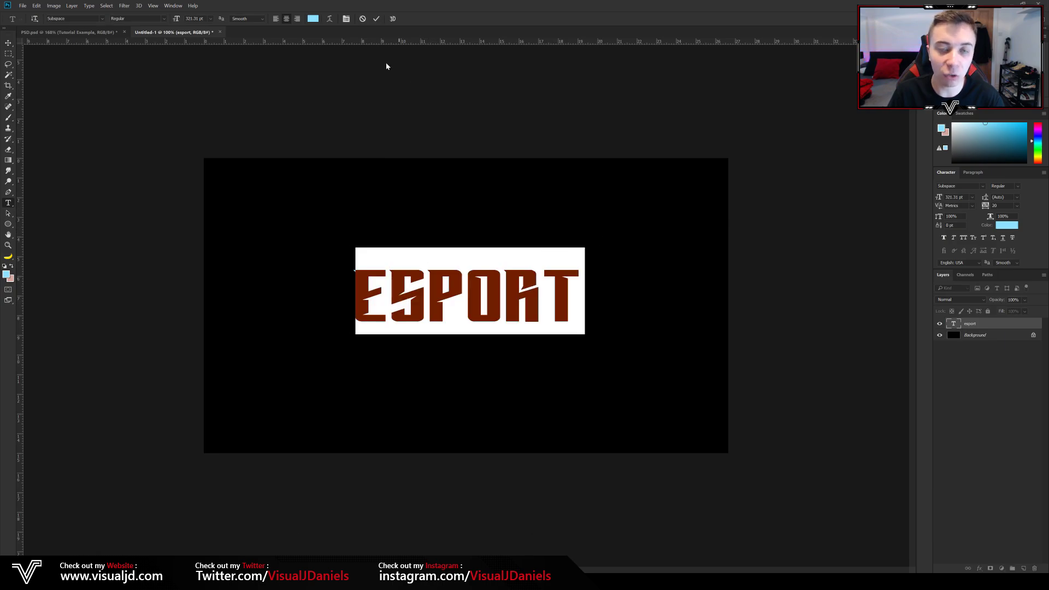
{"action": "left_click", "coordinate": [314, 19]}
{"action": "left_click_drag", "start_coordinate": [860, 353], "coordinate": [807, 313]}
{"action": "left_click", "coordinate": [1016, 331]}
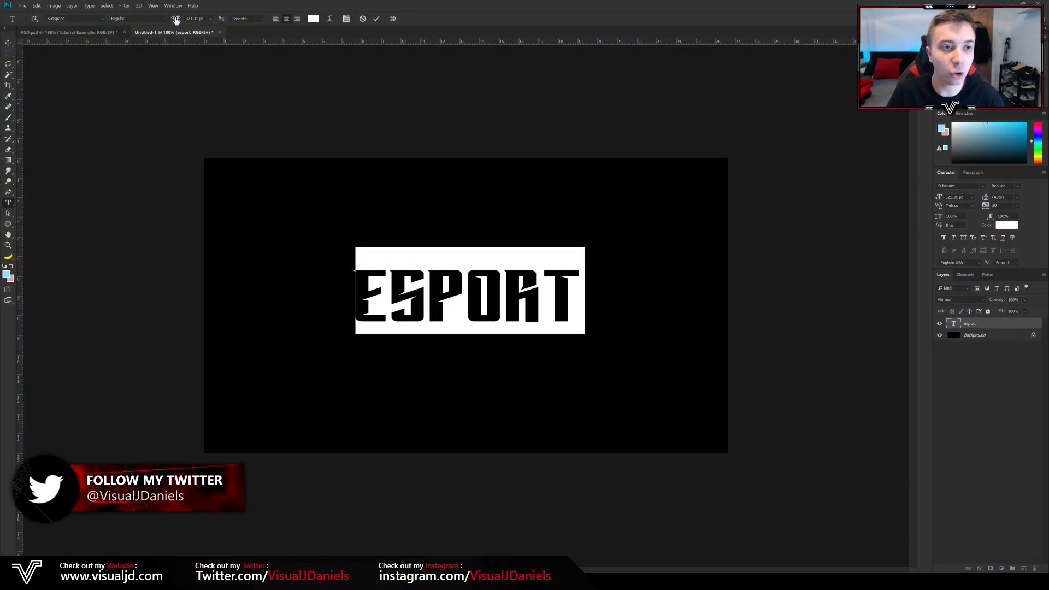
Set the ESPORT text size to 392.31 pt, then scale it up to about 455.54 pt and nudge it downward.
{"action": "left_click_drag", "start_coordinate": [180, 19], "coordinate": [210, 21]}
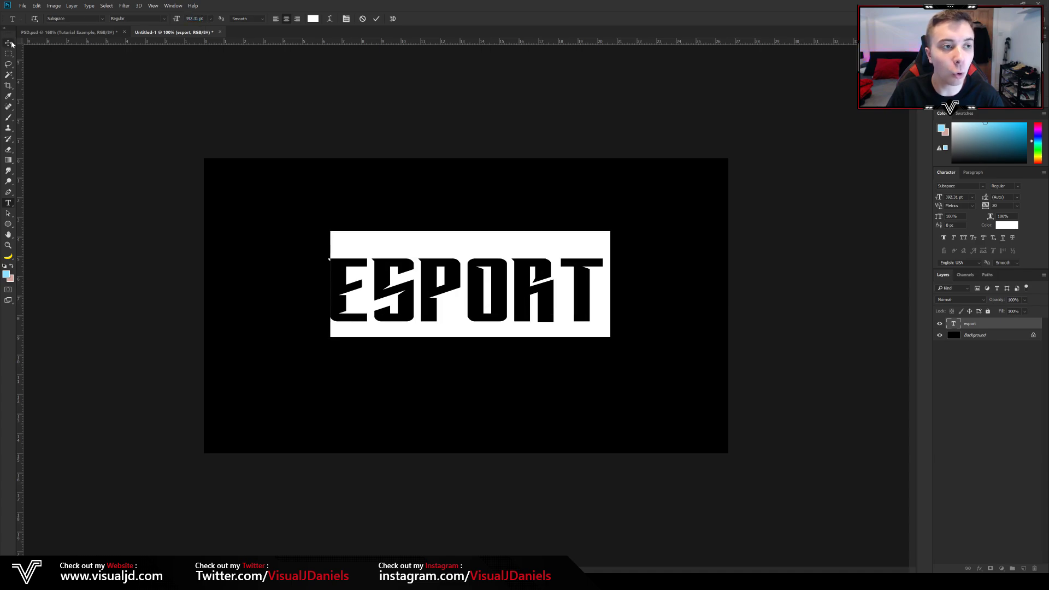
{"action": "key", "text": "ctrl+Return"}
{"action": "key", "text": "ctrl+t"}
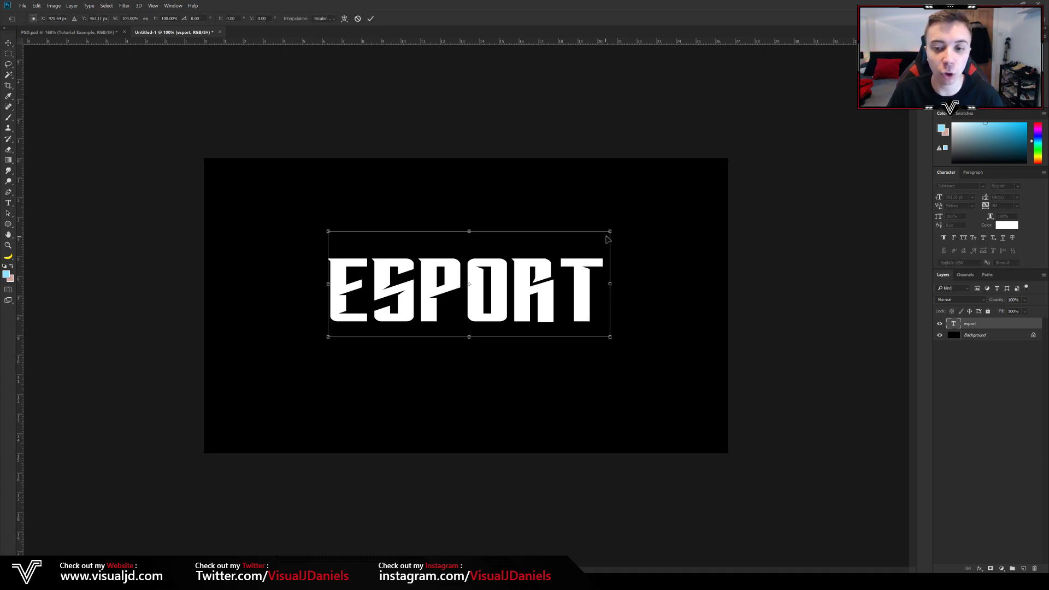
{"action": "mouse_move", "coordinate": [611, 232]}
{"action": "left_mouse_down"}
{"action": "mouse_move", "coordinate": [656, 197]}
{"action": "mouse_move", "coordinate": [615, 233]}
{"action": "mouse_move", "coordinate": [628, 221]}
{"action": "left_mouse_up"}
{"action": "key", "text": "Return"}
{"action": "key", "text": "ctrl+t"}
{"action": "left_click_drag", "start_coordinate": [530, 277], "coordinate": [534, 284]}
{"action": "key", "text": "Return"}
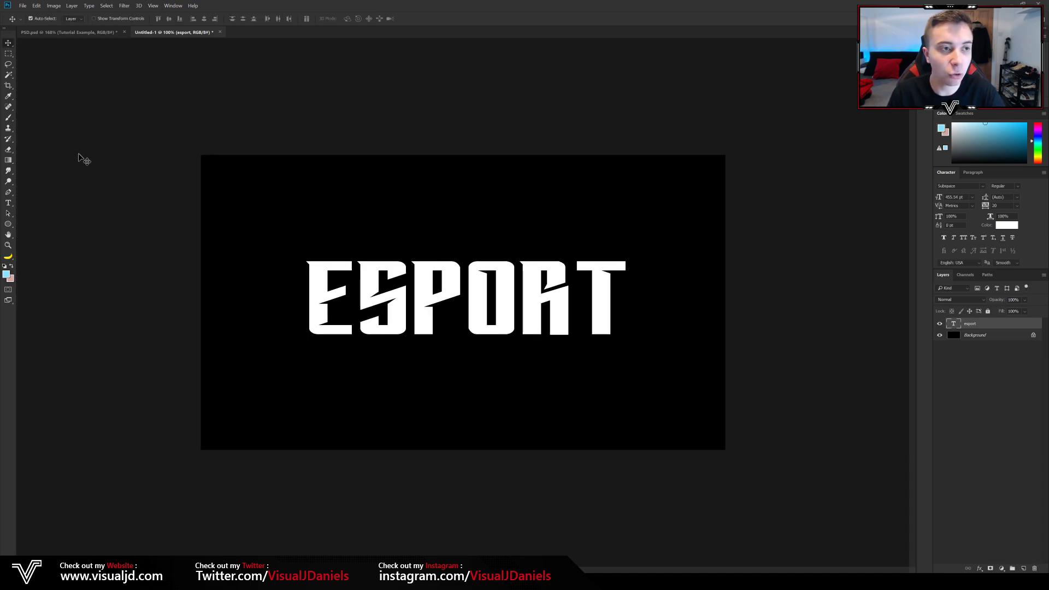
Place a vertical guide at 13.333 in and a horizontal guide across the middle of the canvas.
{"action": "left_click_drag", "start_coordinate": [21, 102], "coordinate": [465, 105]}
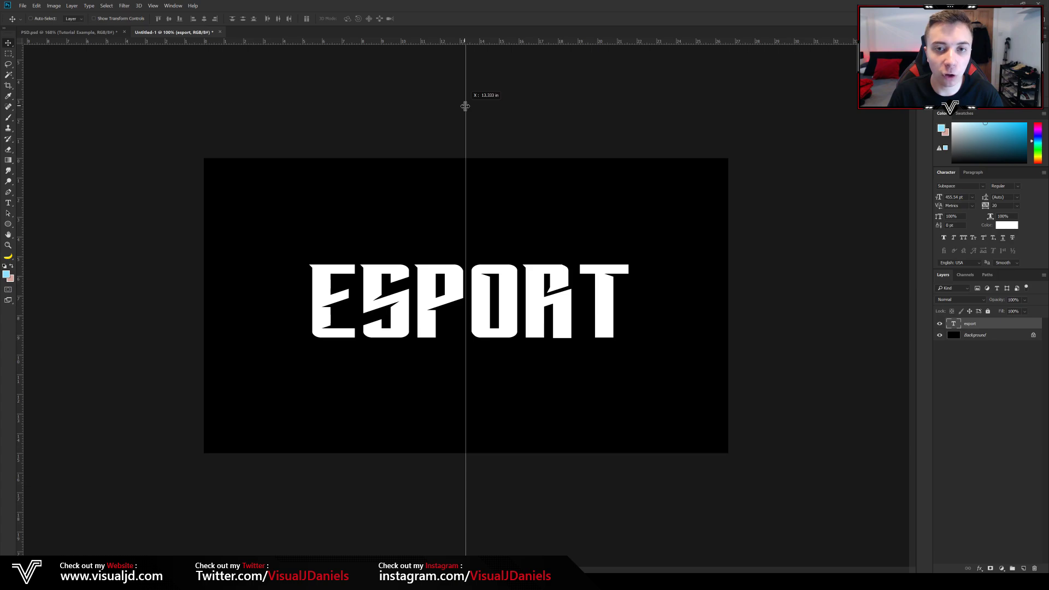
{"action": "left_click_drag", "start_coordinate": [480, 42], "coordinate": [526, 301]}
{"action": "key", "text": "ctrl"}
Centre the ESPORT text on the vertical guide, slightly above the horizontal guide, and hide the guides.
{"action": "key", "text": "ctrl+t"}
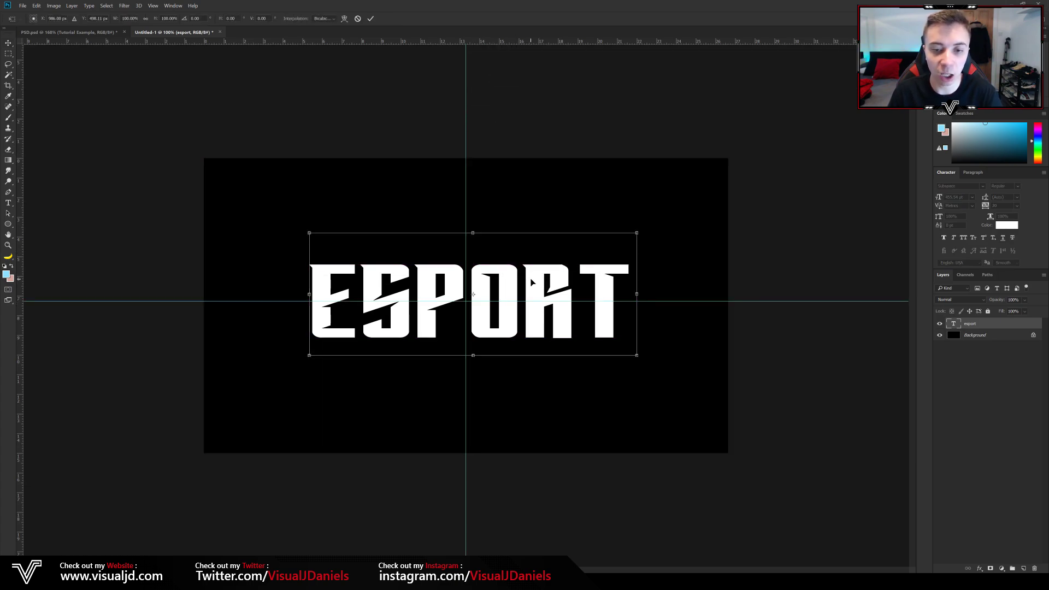
{"action": "left_click_drag", "start_coordinate": [522, 271], "coordinate": [516, 264]}
{"action": "key", "text": "Return"}
{"action": "key", "text": "ctrl+semicolon"}
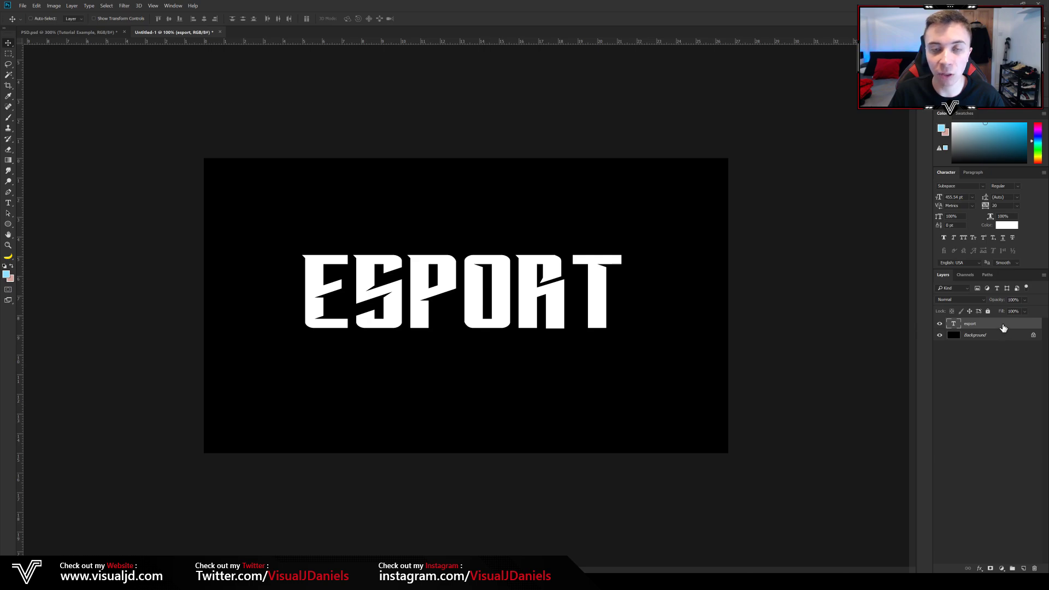
Add a white Color Overlay to the esport layer with Normal blend mode and 100% opacity.
{"action": "double_click", "coordinate": [1001, 326]}
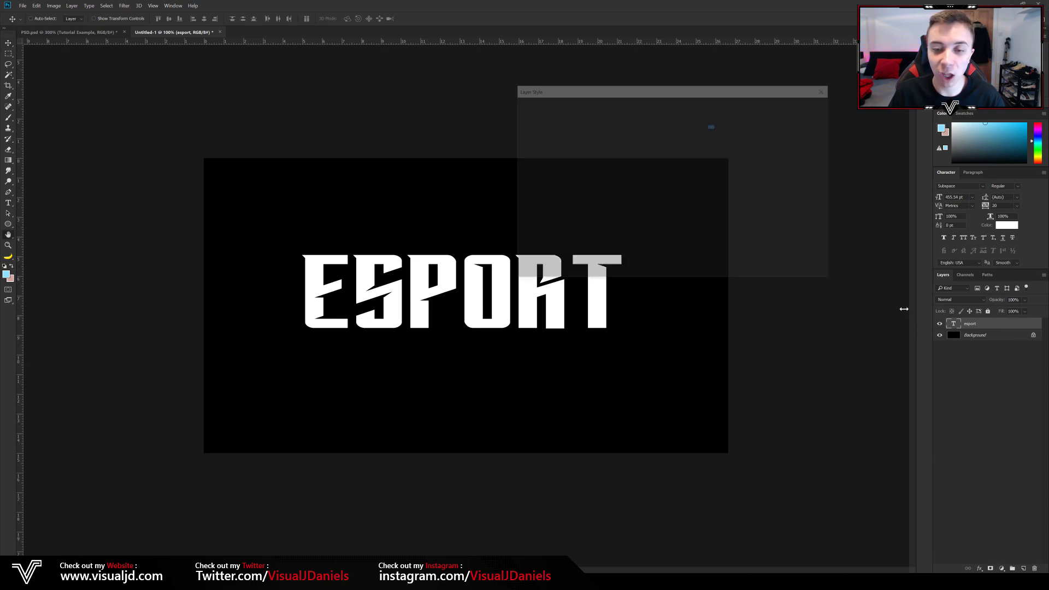
{"action": "left_click_drag", "start_coordinate": [560, 82], "coordinate": [625, 149]}
{"action": "left_click", "coordinate": [598, 246]}
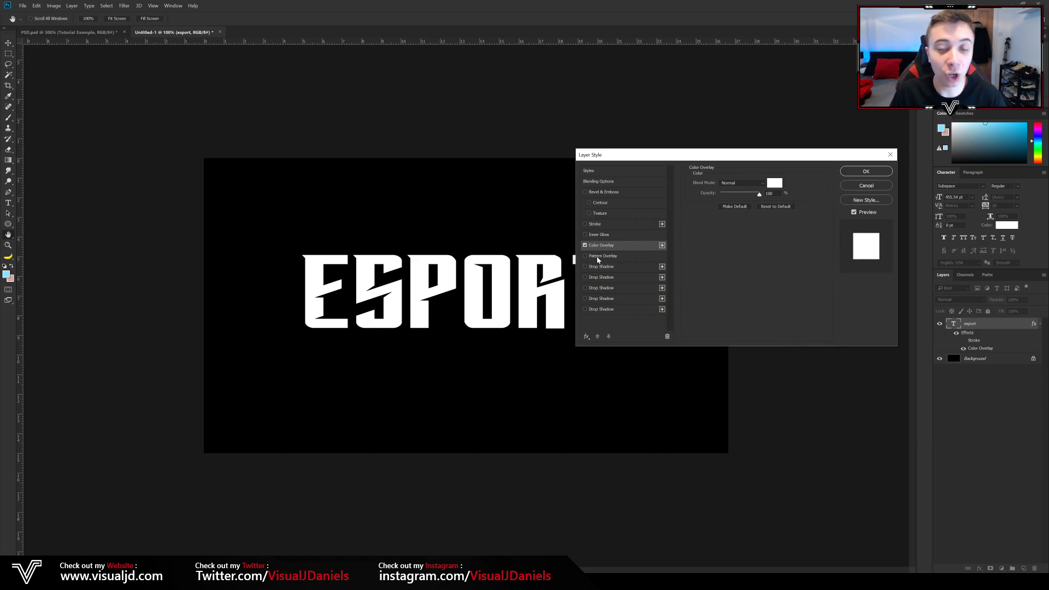
{"action": "left_click", "coordinate": [776, 183]}
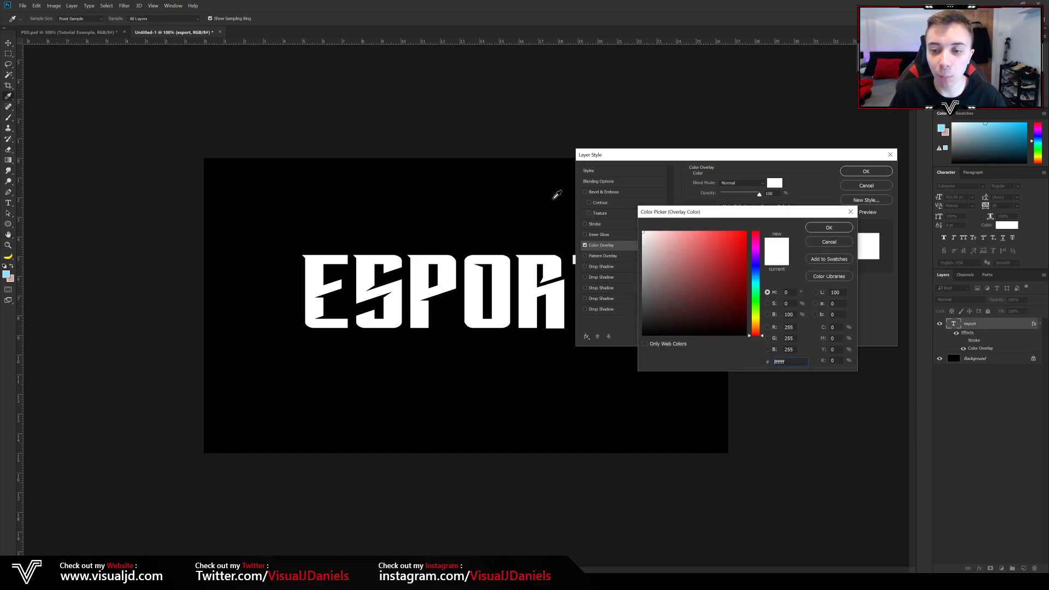
{"action": "left_click", "coordinate": [817, 229]}
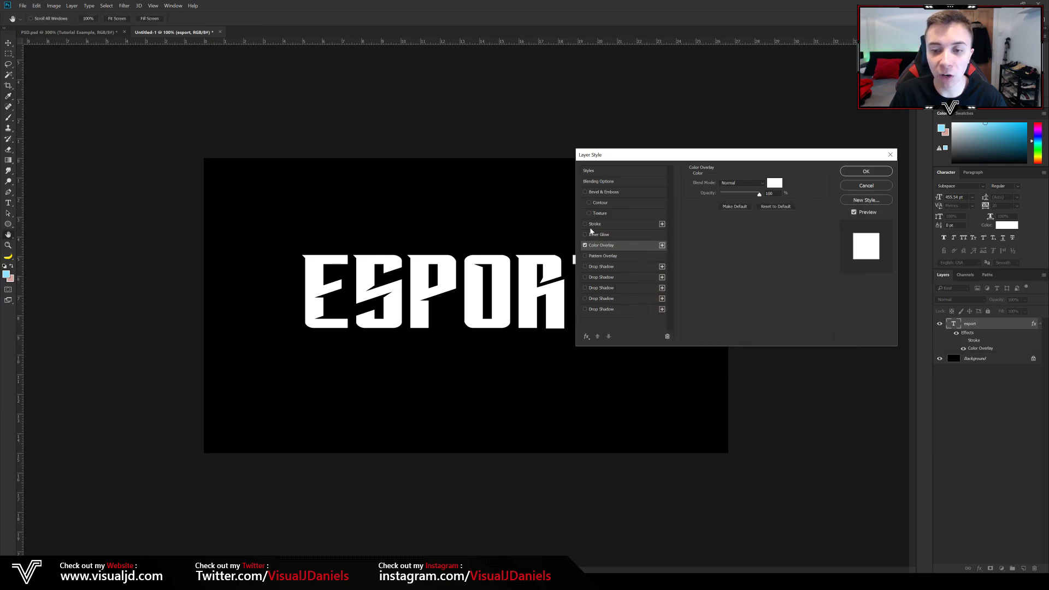
Add a 2 px Stroke to the esport layer, positioned Inside with Normal blend mode and 100% opacity.
{"action": "left_click", "coordinate": [596, 225]}
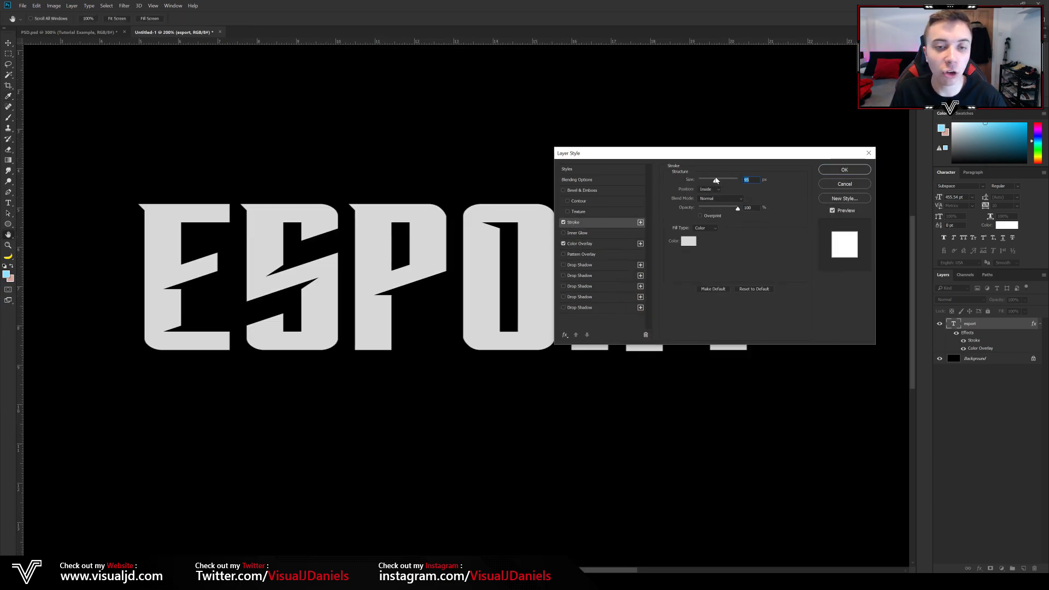
{"action": "left_click_drag", "start_coordinate": [716, 180], "coordinate": [703, 181]}
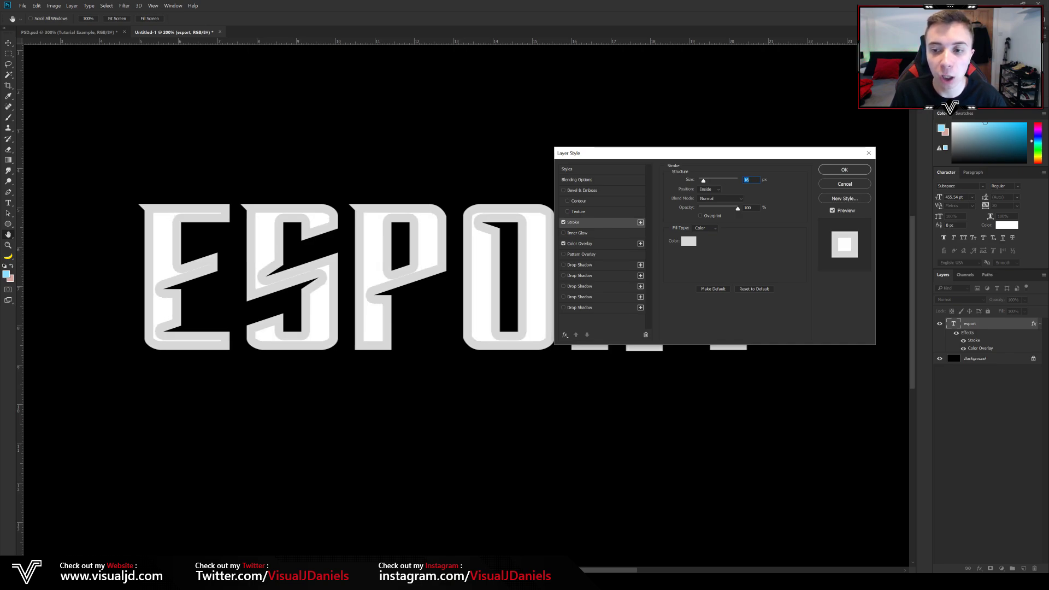
{"action": "type", "text": "2"}
{"action": "left_click", "coordinate": [710, 189]}
{"action": "left_click", "coordinate": [710, 197]}
{"action": "left_click", "coordinate": [720, 198]}
{"action": "left_click", "coordinate": [716, 206]}
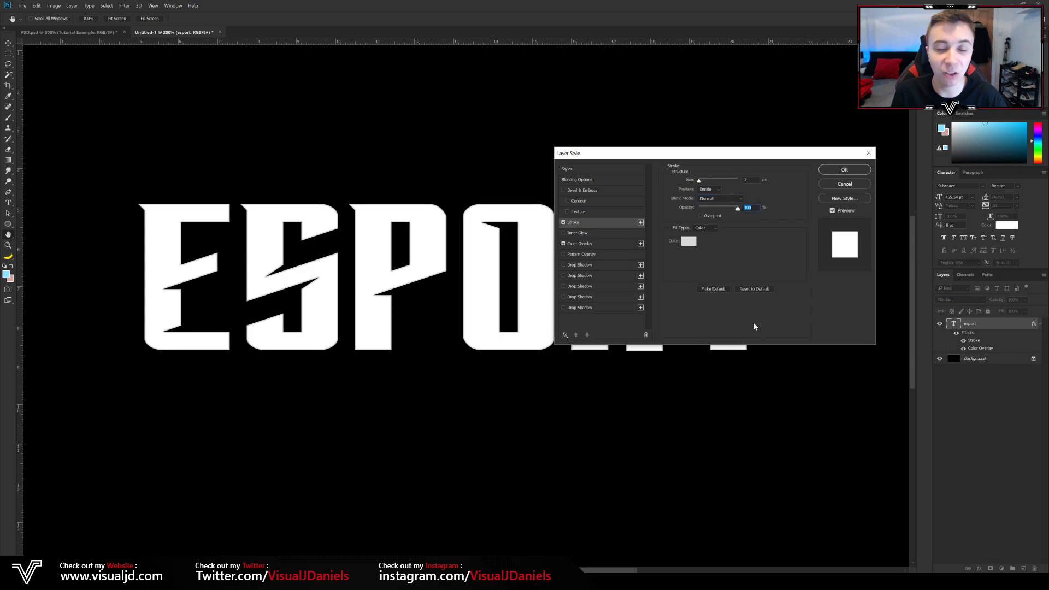
Set the stroke colour to light grey cbcbcb and apply the layer style to the esport layer.
{"action": "left_click", "coordinate": [689, 241]}
{"action": "type", "text": "ffffff"}
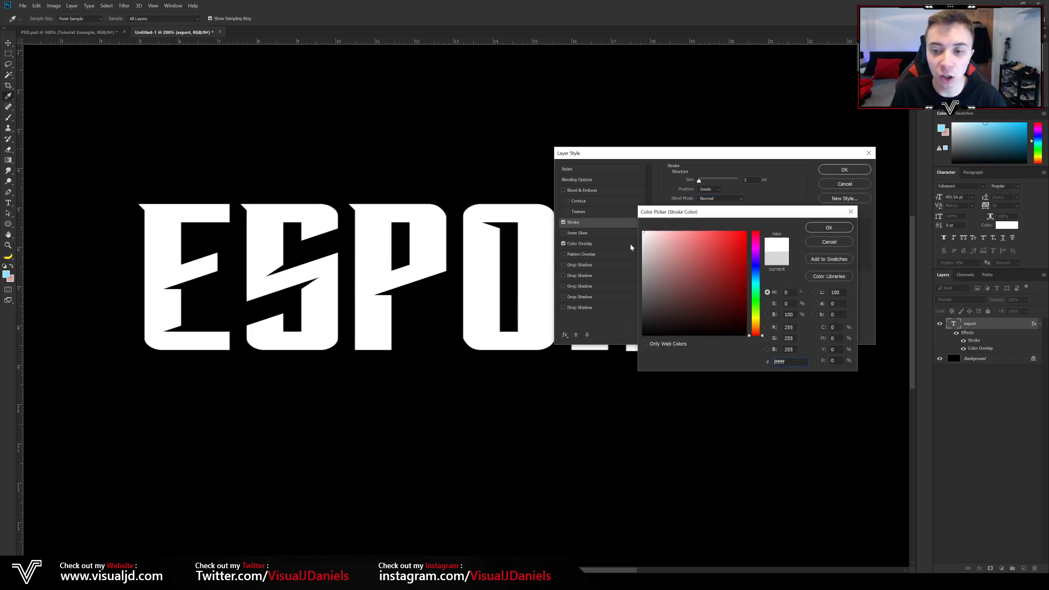
{"action": "mouse_move", "coordinate": [658, 216]}
{"action": "left_mouse_down"}
{"action": "mouse_move", "coordinate": [664, 166]}
{"action": "mouse_move", "coordinate": [704, 154]}
{"action": "mouse_move", "coordinate": [672, 190]}
{"action": "left_mouse_up"}
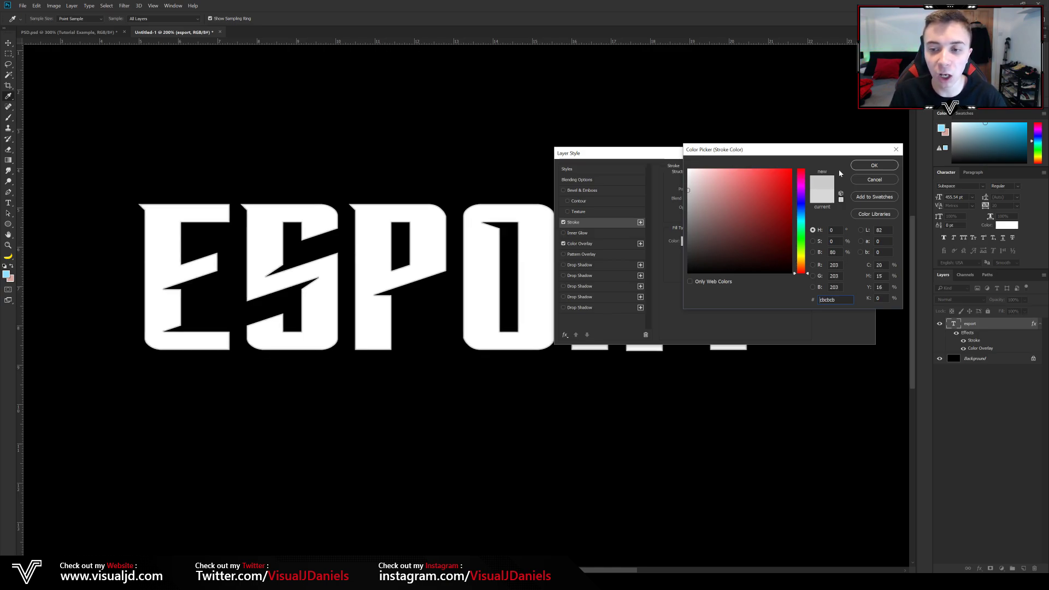
{"action": "left_click", "coordinate": [873, 166]}
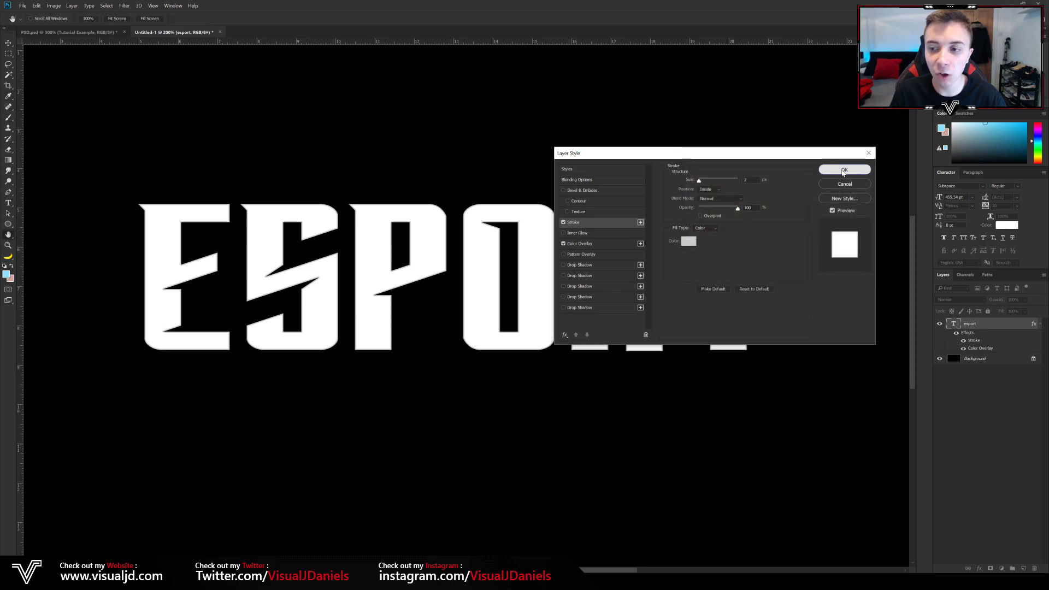
{"action": "left_click", "coordinate": [845, 170]}
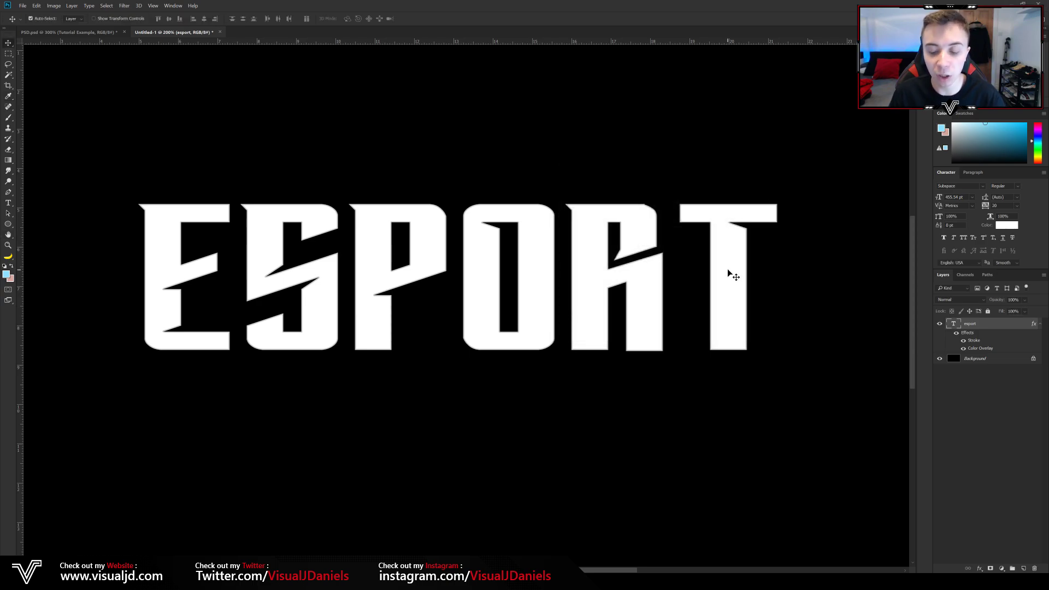
Duplicate the esport text layer together with its effects.
{"action": "key", "text": "ctrl+minus"}
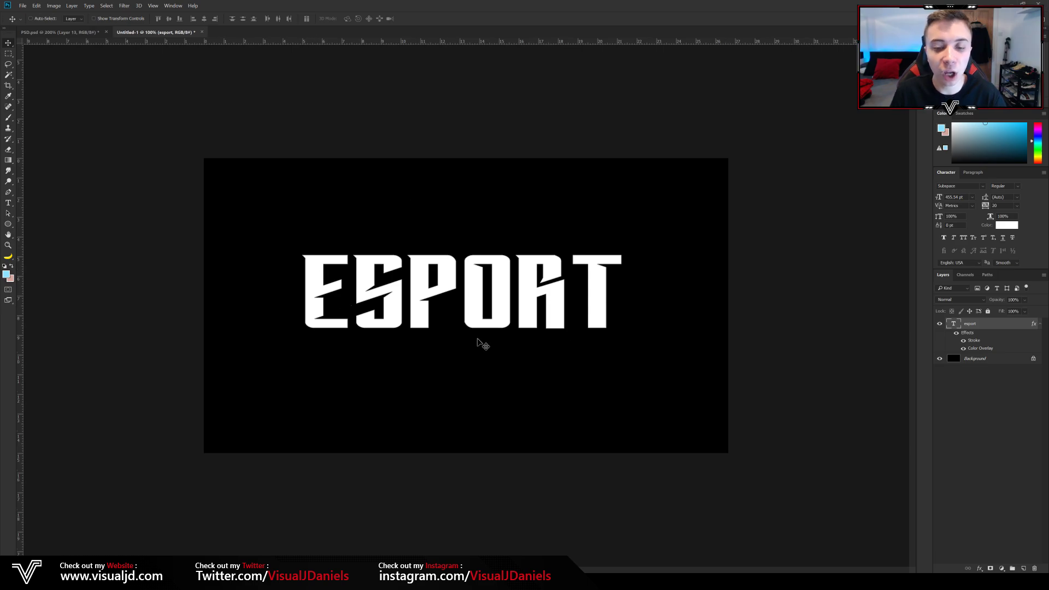
{"action": "left_click", "coordinate": [66, 33]}
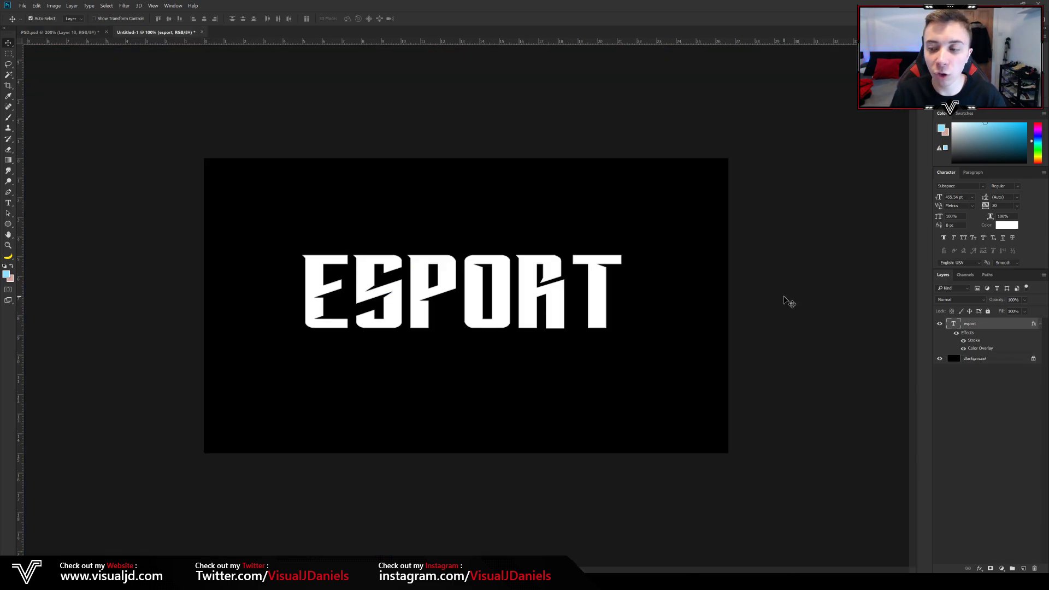
{"action": "key", "text": "ctrl+j"}
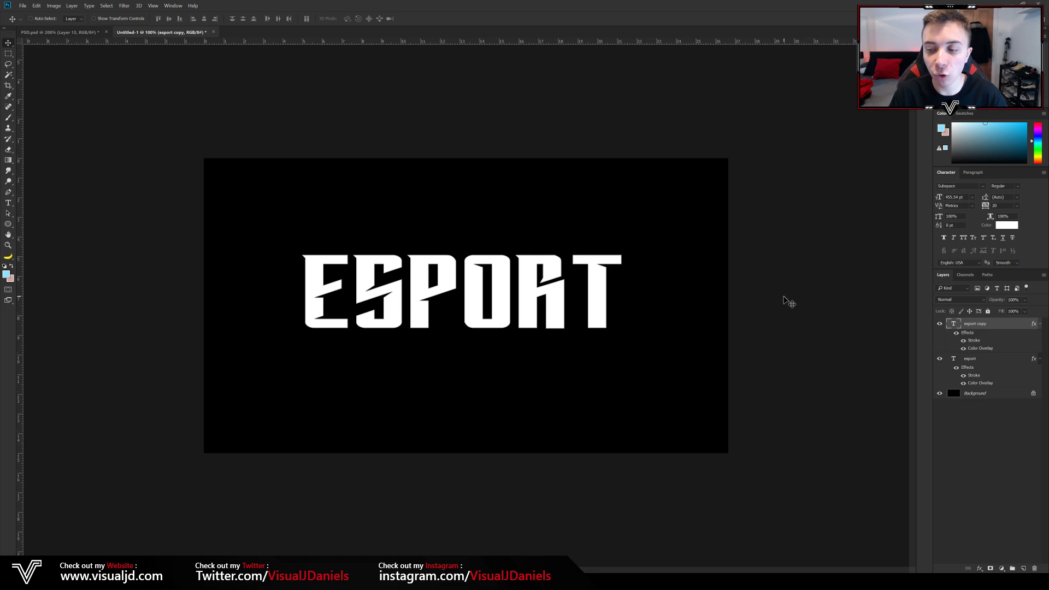
Copy the hex code of the duplicate's stroke colour and turn off the Stroke effect on the esport copy layer.
{"action": "double_click", "coordinate": [1004, 326]}
{"action": "left_click_drag", "start_coordinate": [642, 100], "coordinate": [670, 148]}
{"action": "left_click", "coordinate": [672, 208]}
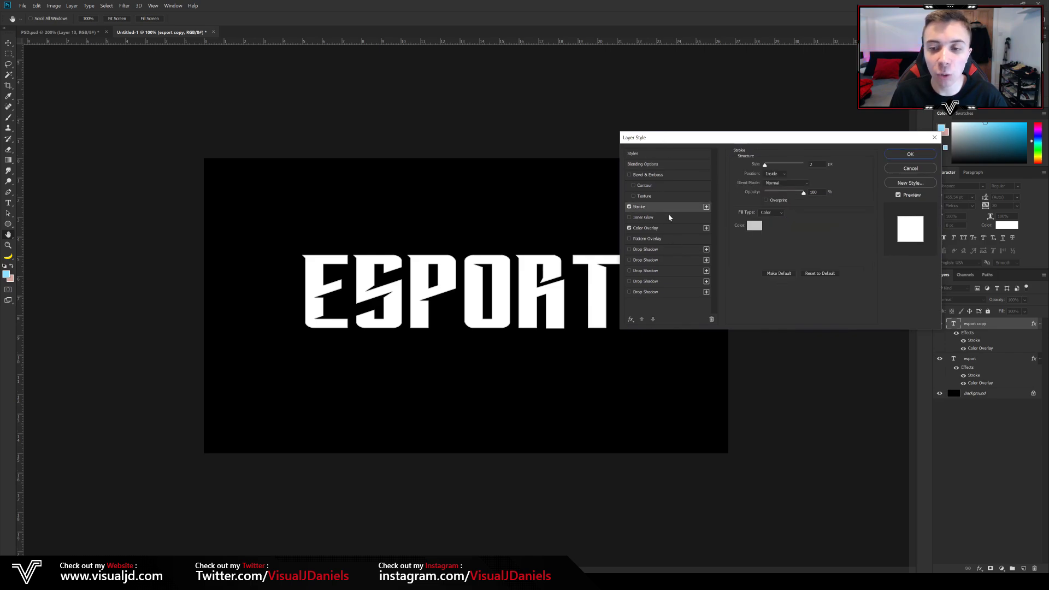
{"action": "left_click", "coordinate": [755, 226]}
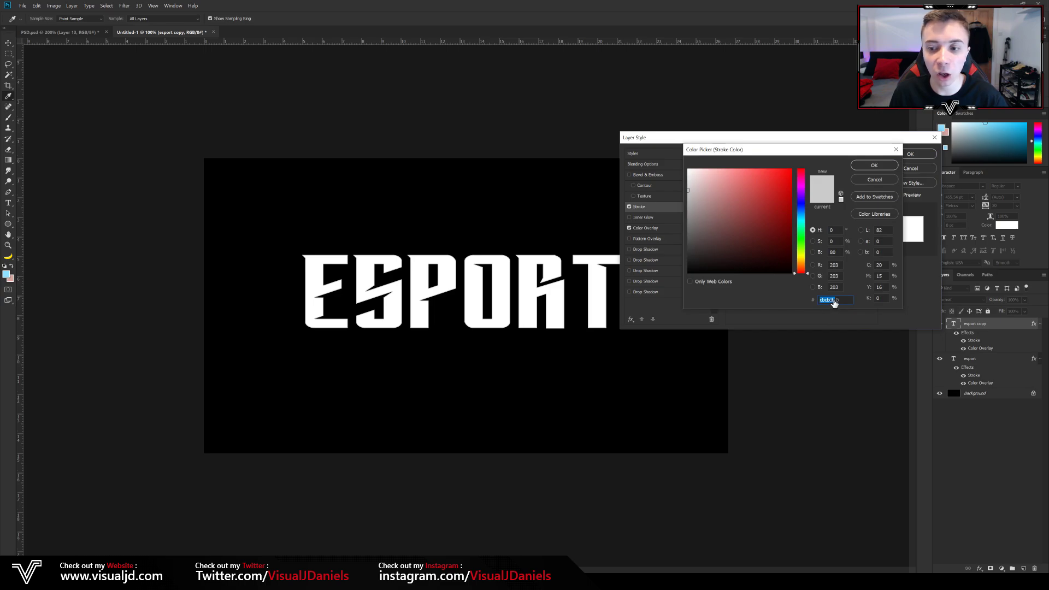
{"action": "left_click", "coordinate": [873, 166]}
{"action": "left_click", "coordinate": [630, 207]}
Set the Color Overlay of the esport copy layer to cbcbcb and apply the layer style.
{"action": "left_click", "coordinate": [646, 228]}
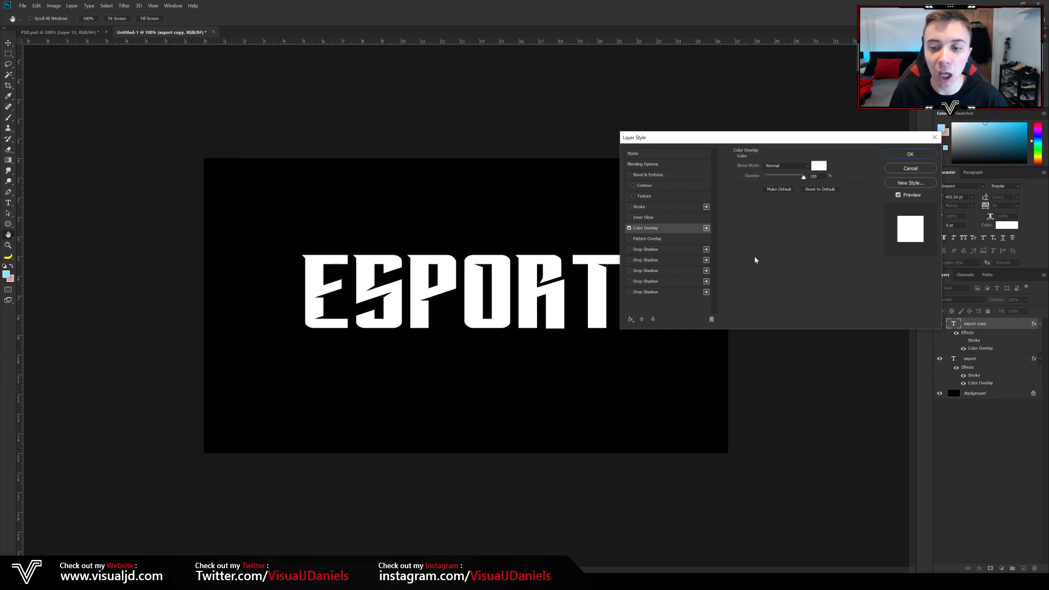
{"action": "left_click", "coordinate": [819, 167]}
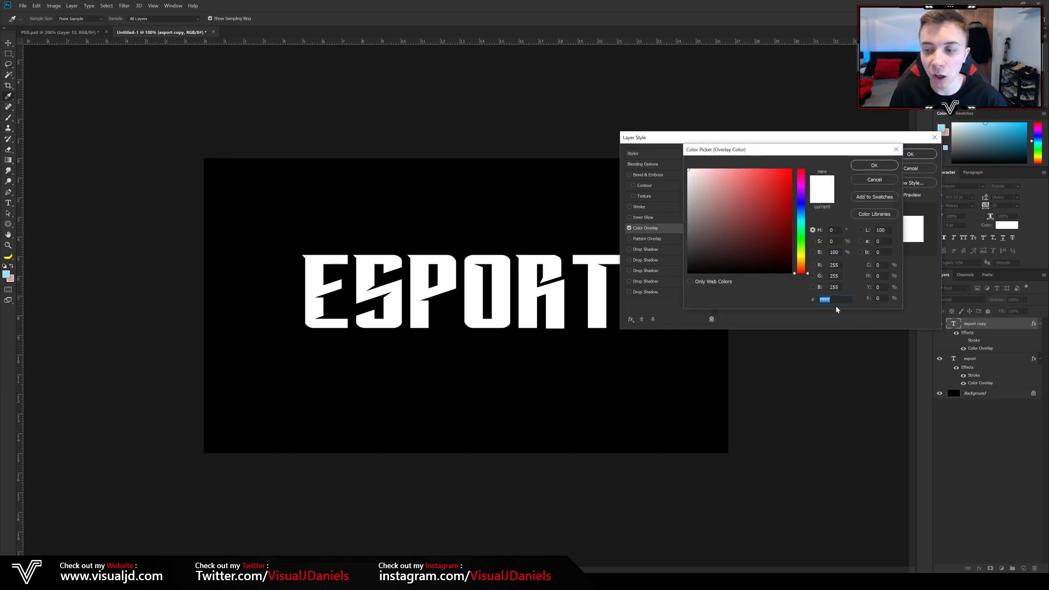
{"action": "type", "text": "cbcbcb"}
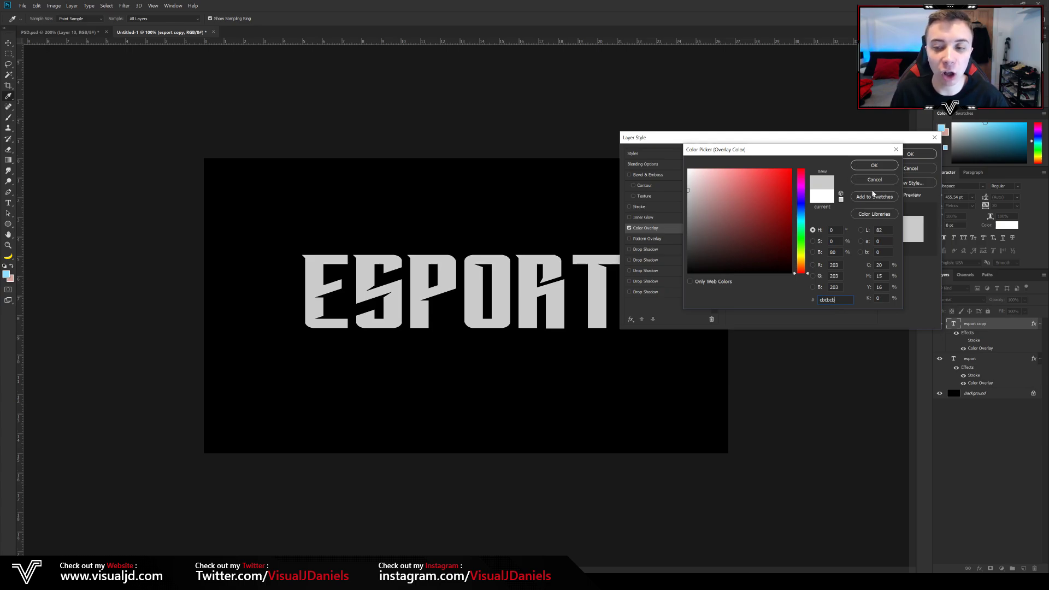
{"action": "left_click", "coordinate": [874, 166]}
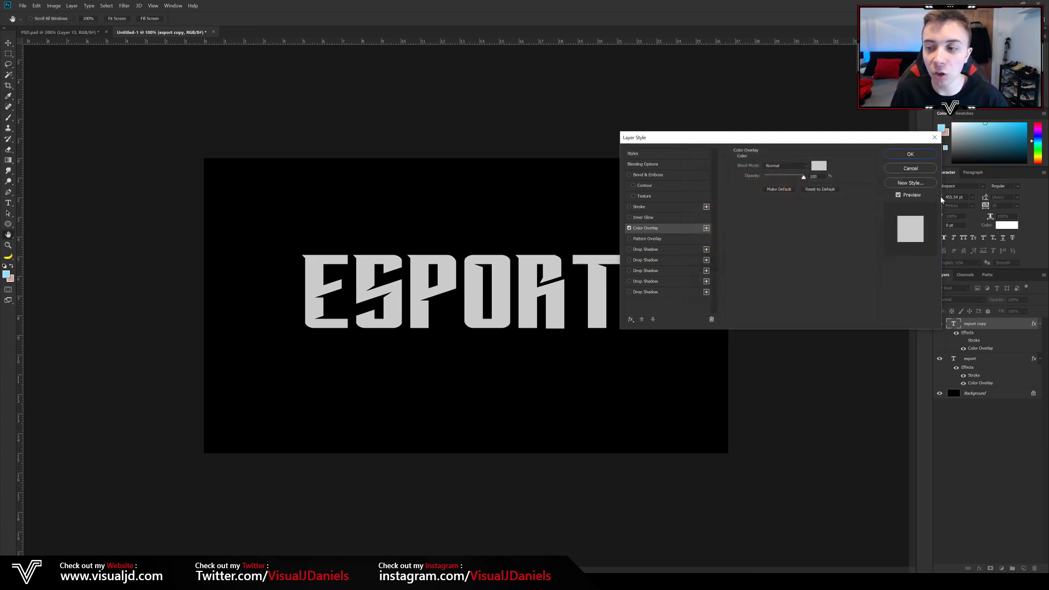
{"action": "left_click", "coordinate": [919, 157]}
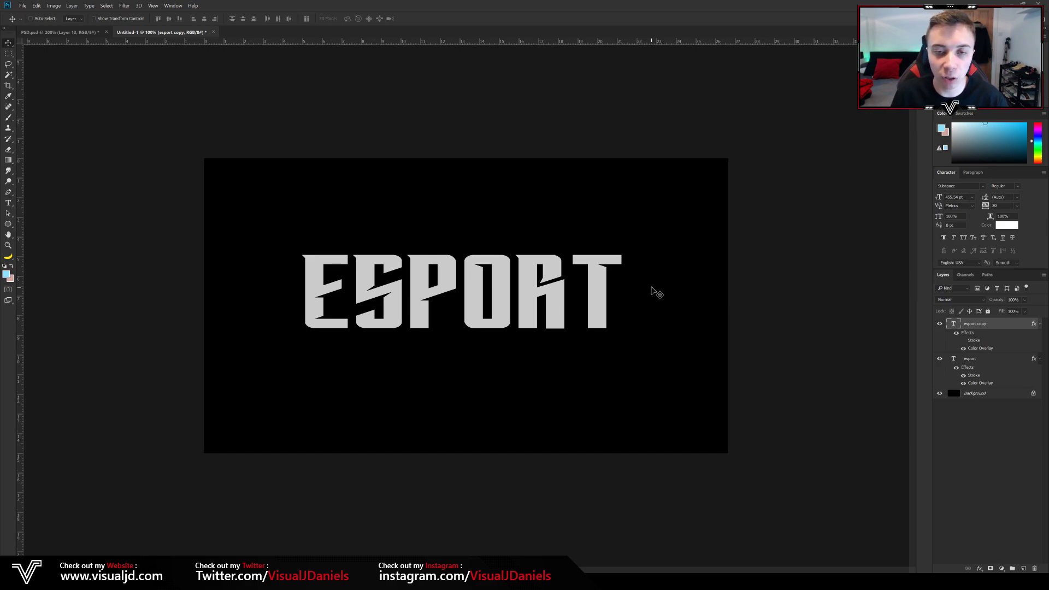
Rasterize the type and the layer style of the esport copy layer, and compare it with the layer below by toggling its visibility.
{"action": "right_click", "coordinate": [1009, 327]}
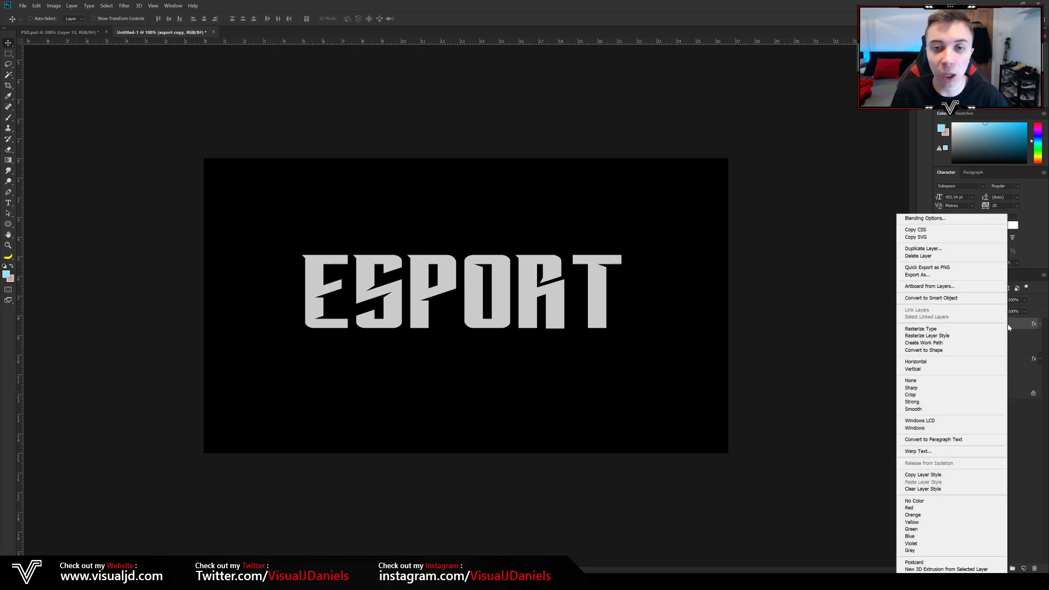
{"action": "left_click", "coordinate": [1016, 326]}
{"action": "right_click", "coordinate": [1010, 329]}
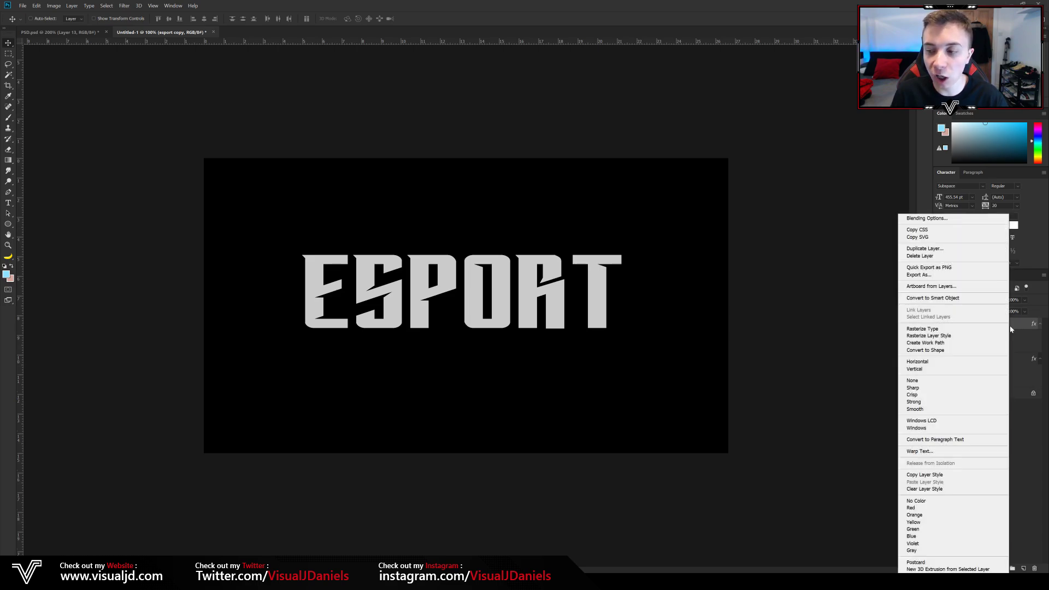
{"action": "left_click", "coordinate": [960, 330]}
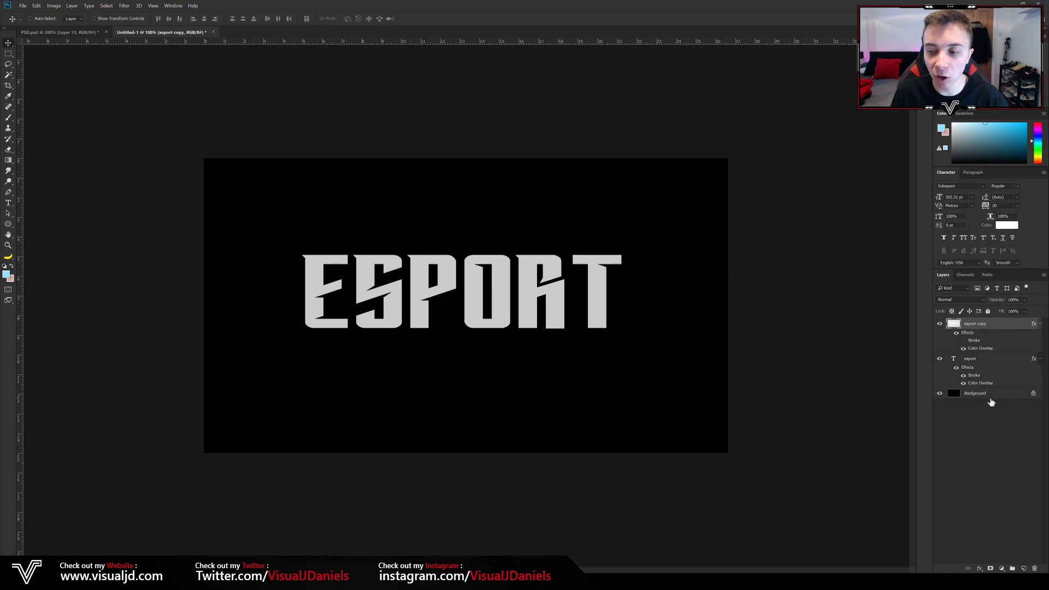
{"action": "right_click", "coordinate": [995, 331]}
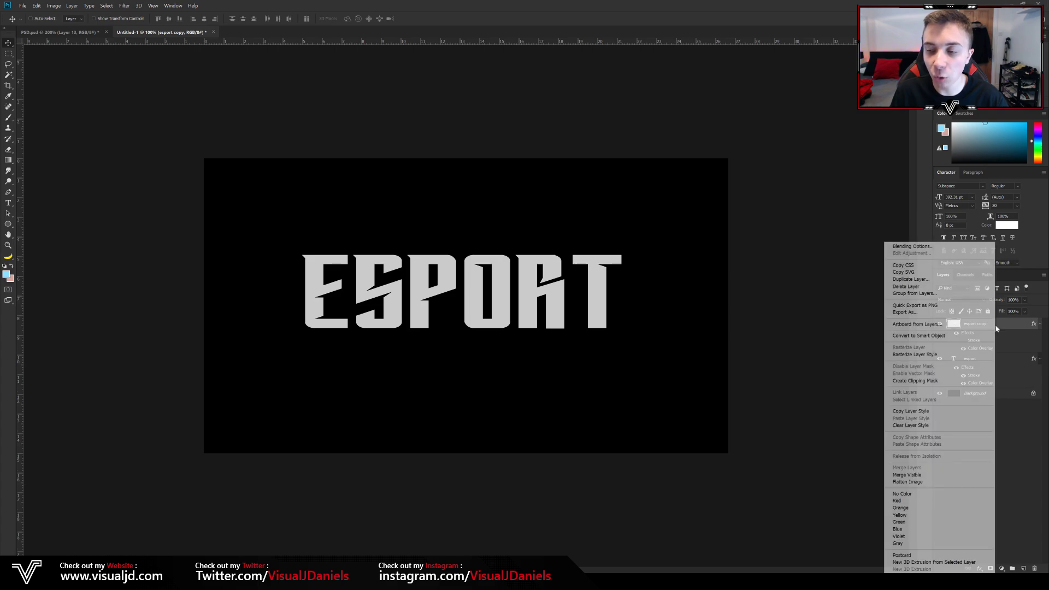
{"action": "left_click", "coordinate": [922, 355]}
{"action": "left_click", "coordinate": [940, 325]}
{"action": "left_click", "coordinate": [939, 324]}
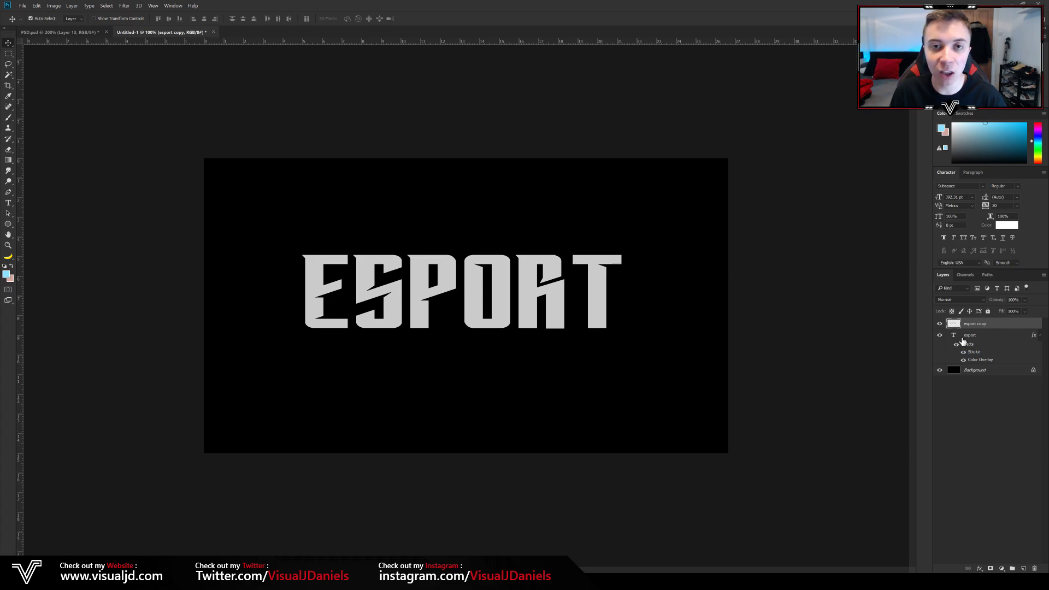
{"action": "left_click", "coordinate": [940, 324]}
{"action": "left_click", "coordinate": [940, 324]}
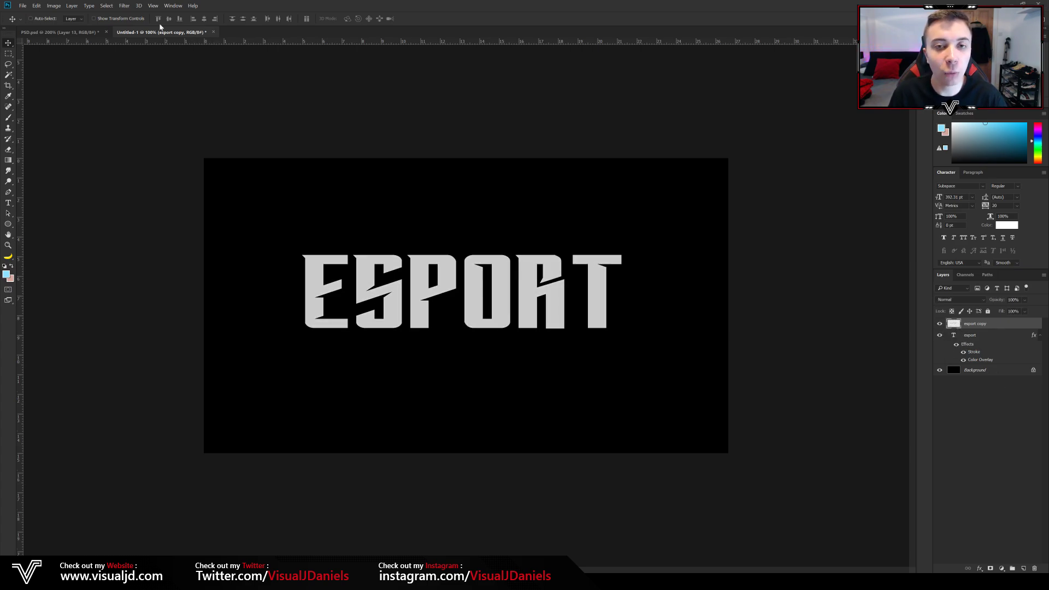
Apply the Maximum filter to the esport copy layer with a radius of 6 pixels, preserving Roundness.
{"action": "left_click", "coordinate": [125, 6]}
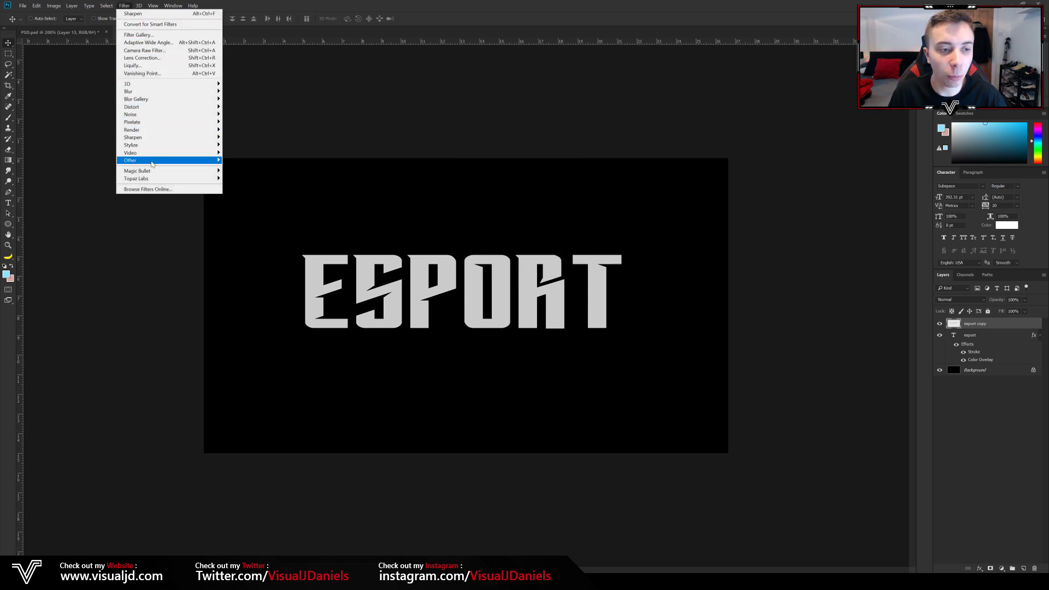
{"action": "mouse_move", "coordinate": [154, 161]}
{"action": "left_click", "coordinate": [246, 188]}
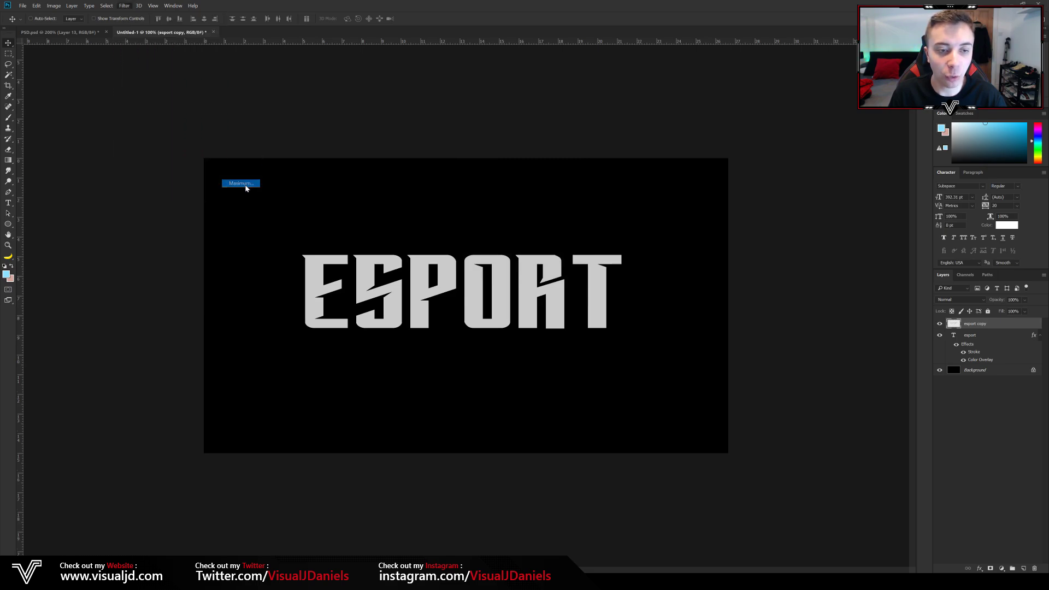
{"action": "left_click_drag", "start_coordinate": [503, 136], "coordinate": [585, 79]}
{"action": "left_click_drag", "start_coordinate": [555, 205], "coordinate": [558, 206]}
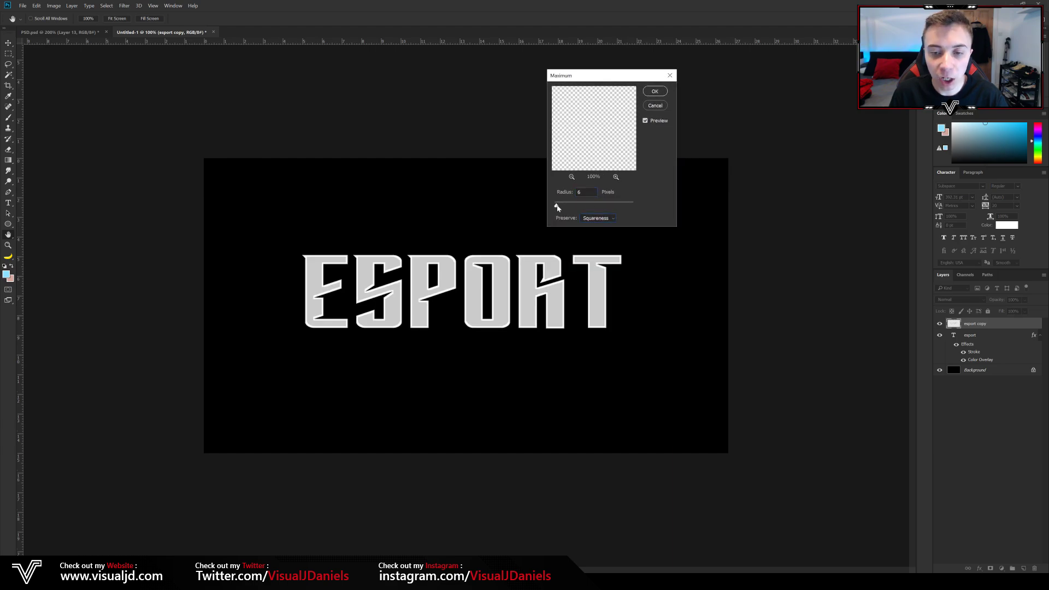
{"action": "left_click", "coordinate": [555, 195]}
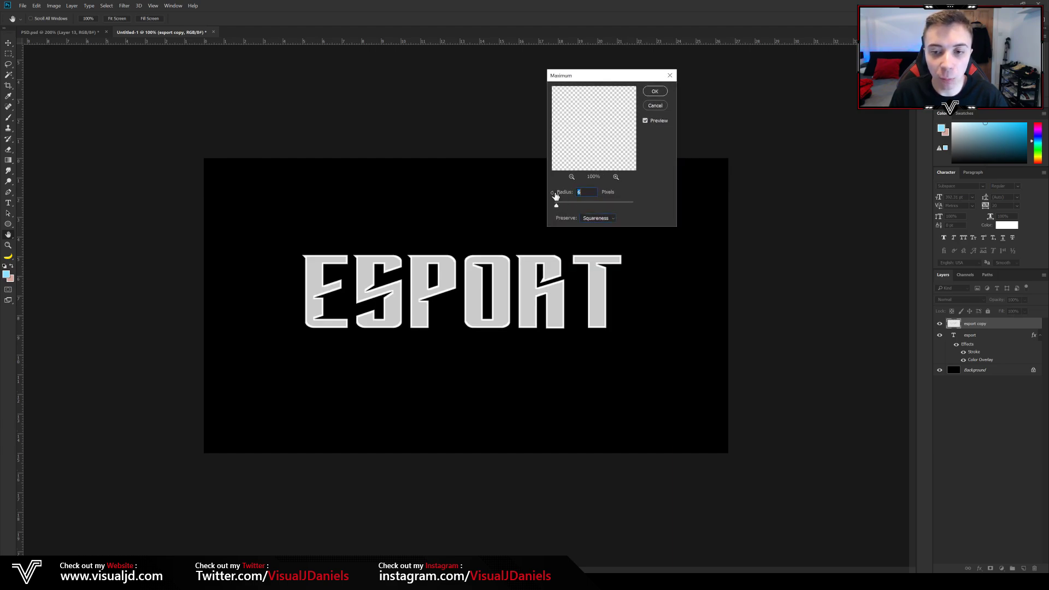
{"action": "left_click", "coordinate": [600, 219]}
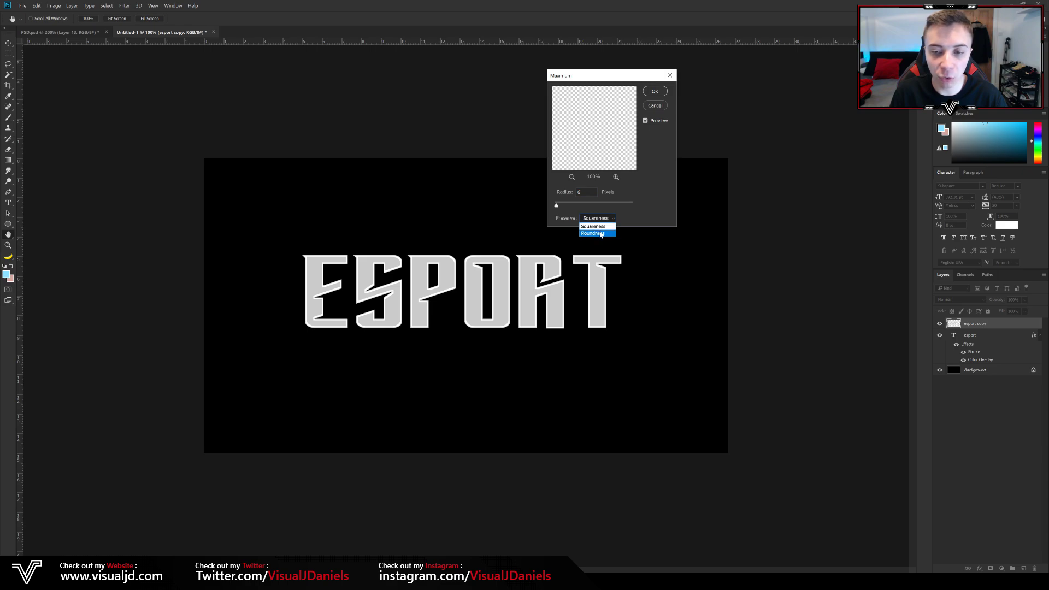
{"action": "left_click", "coordinate": [601, 233]}
{"action": "left_click", "coordinate": [654, 91]}
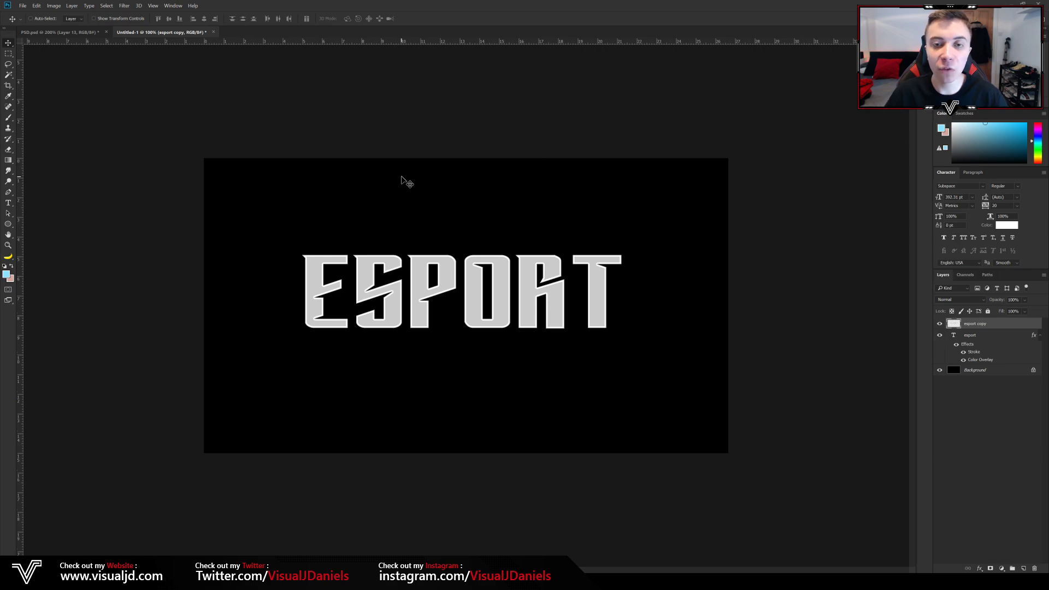
Select the upper part of the lettering with a rectangular marquee across the canvas, delete it from the esport copy layer and deselect.
{"action": "left_click", "coordinate": [8, 54]}
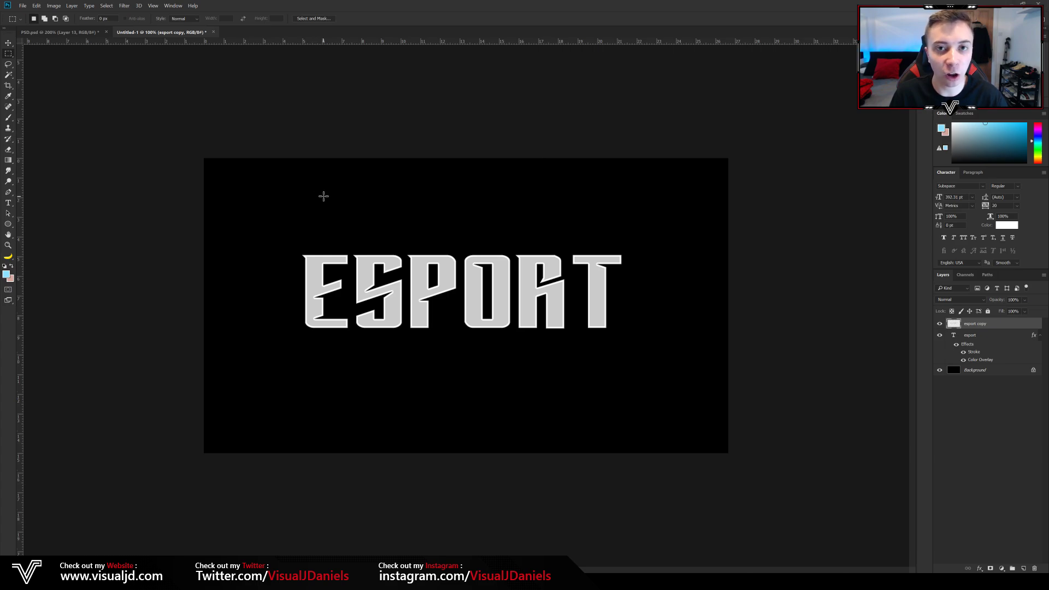
{"action": "right_click", "coordinate": [9, 53]}
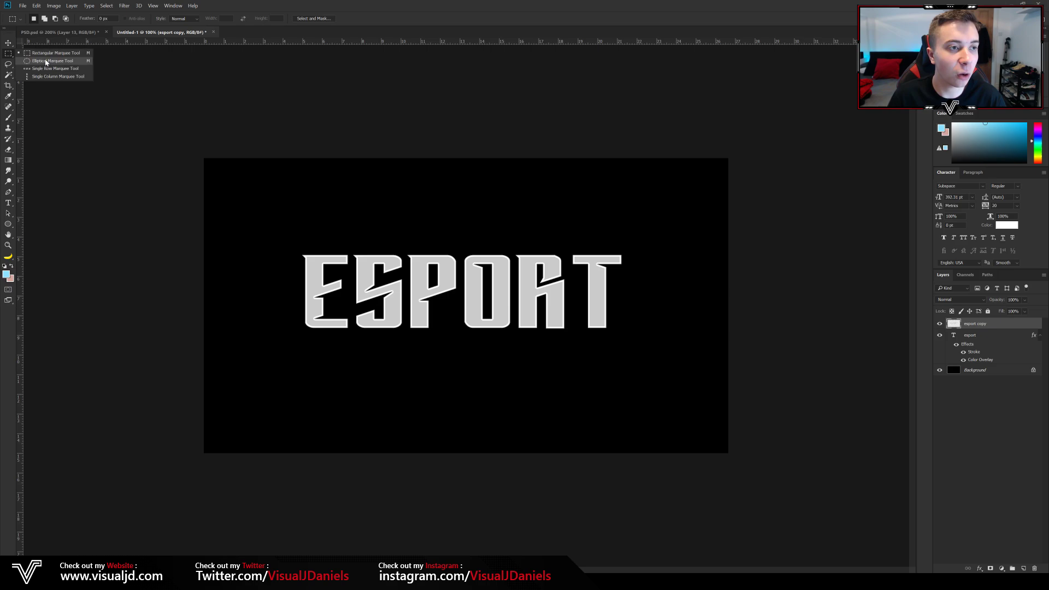
{"action": "left_click", "coordinate": [27, 53]}
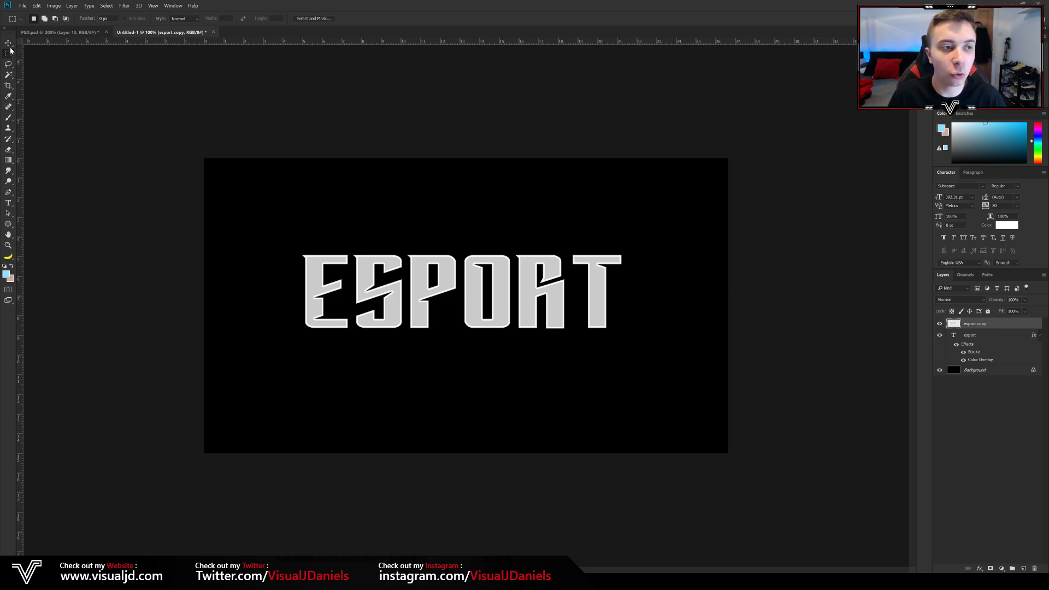
{"action": "left_click_drag", "start_coordinate": [201, 137], "coordinate": [764, 299]}
{"action": "key", "text": "ctrl+plus"}
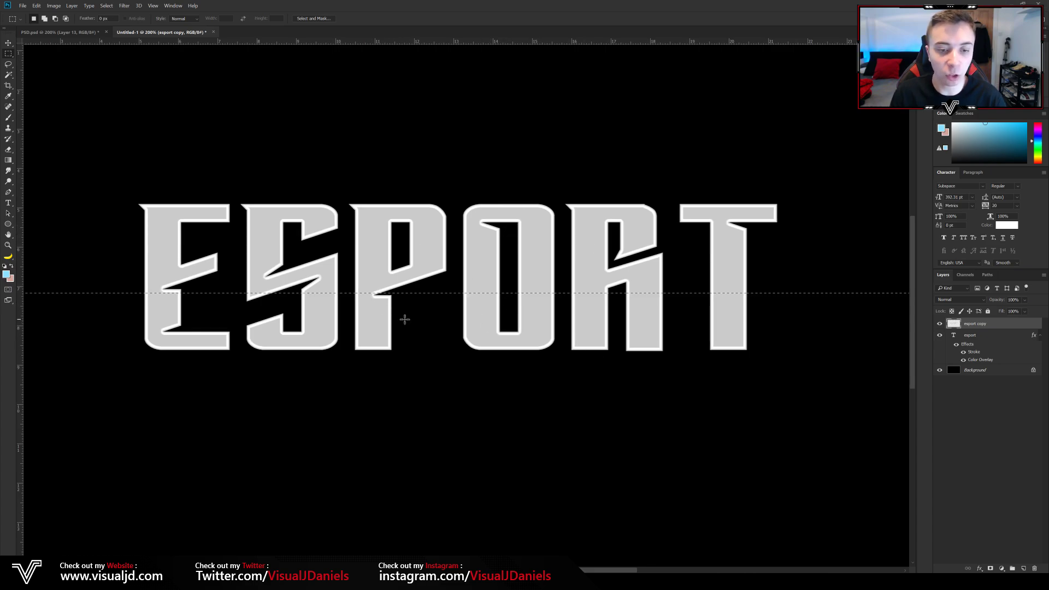
{"action": "scroll", "coordinate": [457, 295], "scroll_direction": "down", "scroll_amount": 1}
{"action": "key", "text": "Delete"}
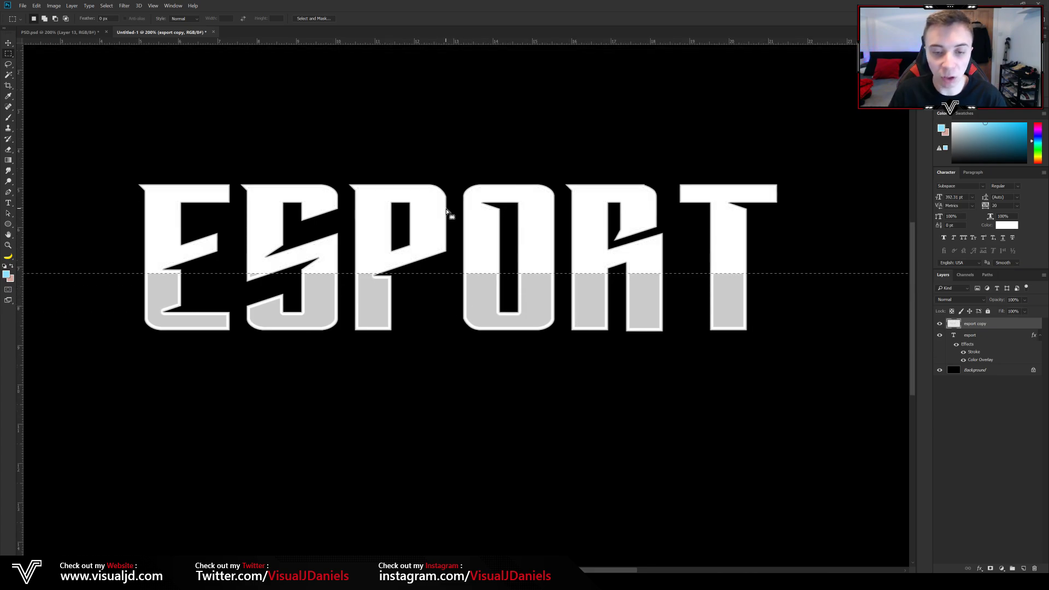
{"action": "scroll", "coordinate": [616, 299], "scroll_direction": "down", "scroll_amount": 1}
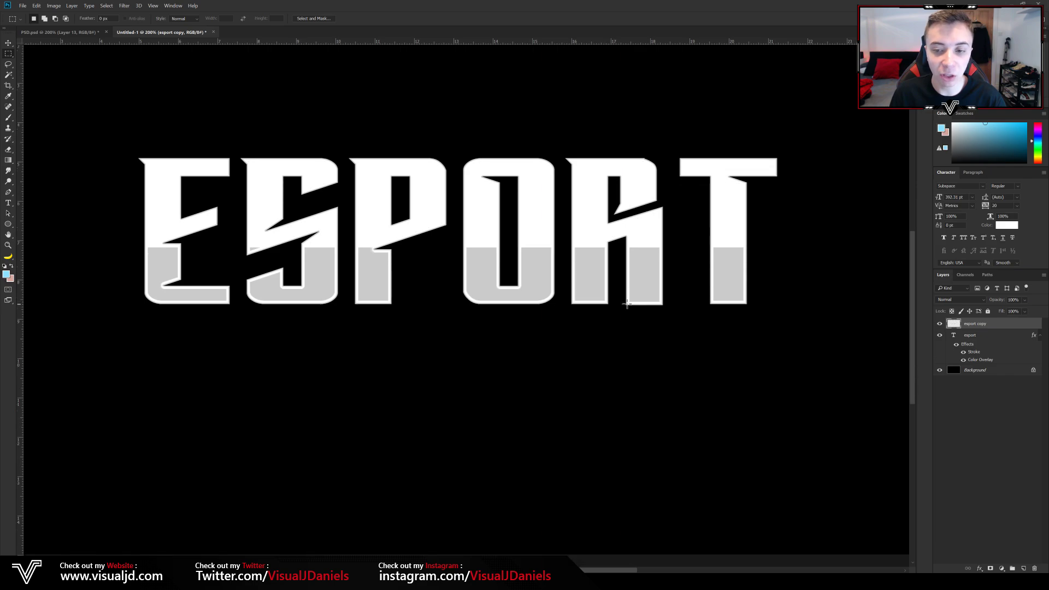
Lower the opacity of the esport copy layer to 71%.
{"action": "scroll", "coordinate": [616, 299], "scroll_direction": "up", "scroll_amount": 2}
{"action": "scroll", "coordinate": [468, 277], "scroll_direction": "up", "scroll_amount": 1}
{"action": "scroll", "coordinate": [544, 310], "scroll_direction": "down", "scroll_amount": 1}
{"action": "scroll", "coordinate": [545, 309], "scroll_direction": "down", "scroll_amount": 2}
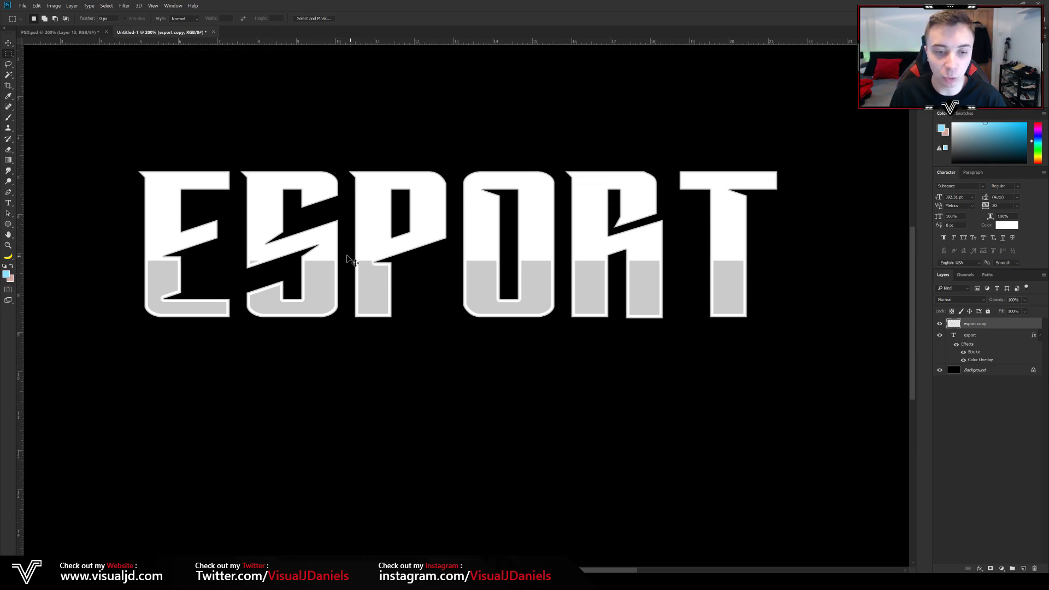
{"action": "scroll", "coordinate": [259, 260], "scroll_direction": "down", "scroll_amount": 4}
{"action": "scroll", "coordinate": [456, 248], "scroll_direction": "up", "scroll_amount": 5}
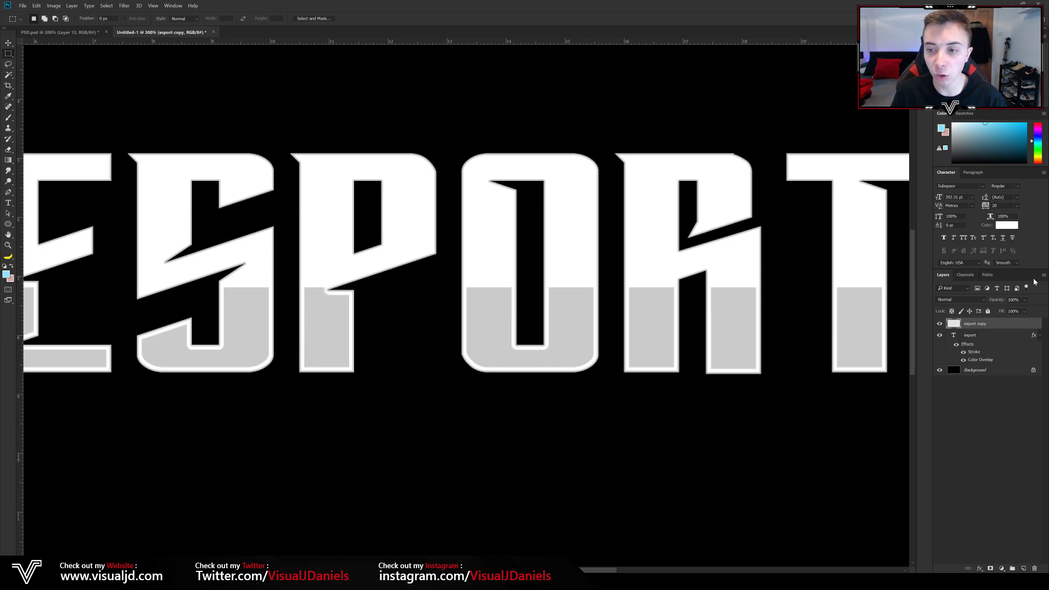
{"action": "left_click", "coordinate": [1025, 300]}
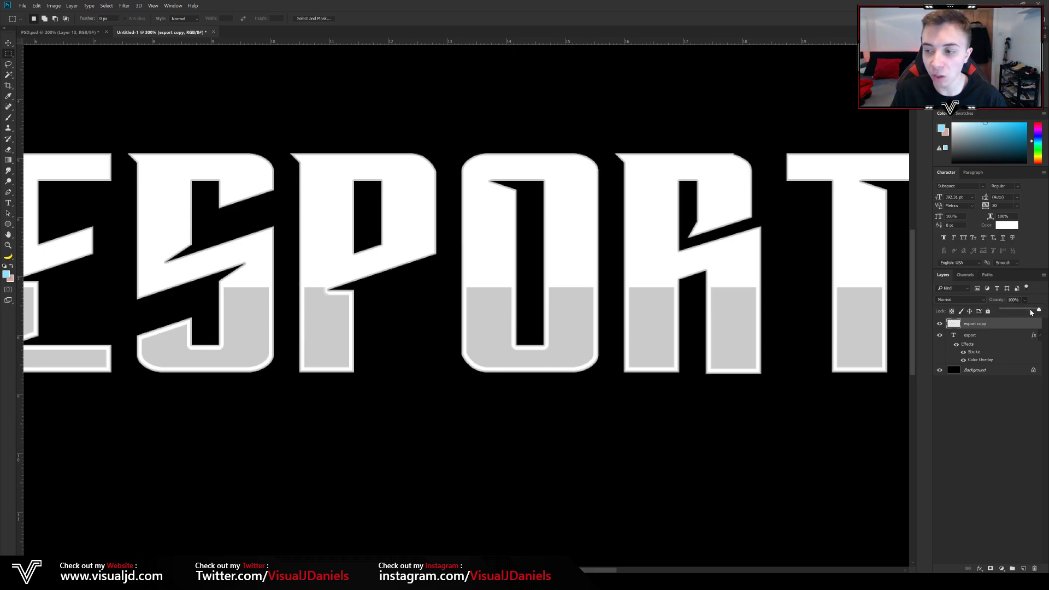
{"action": "left_click_drag", "start_coordinate": [1031, 312], "coordinate": [1029, 312]}
{"action": "key", "text": "ctrl+1"}
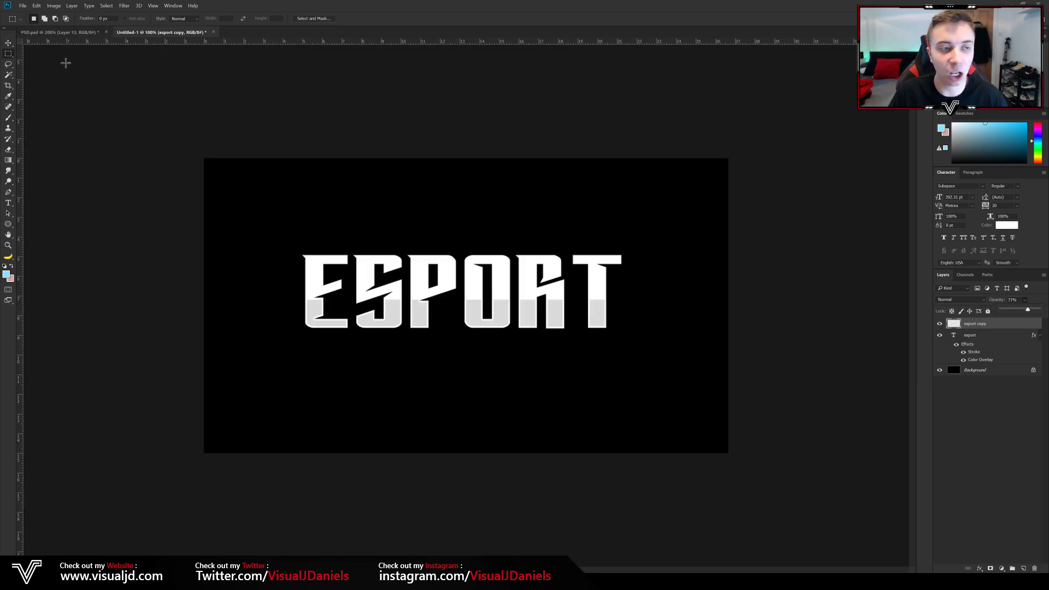
Try an extra 18 px red outside stroke on the esport text layer and switch it off again.
{"action": "left_click", "coordinate": [7, 43]}
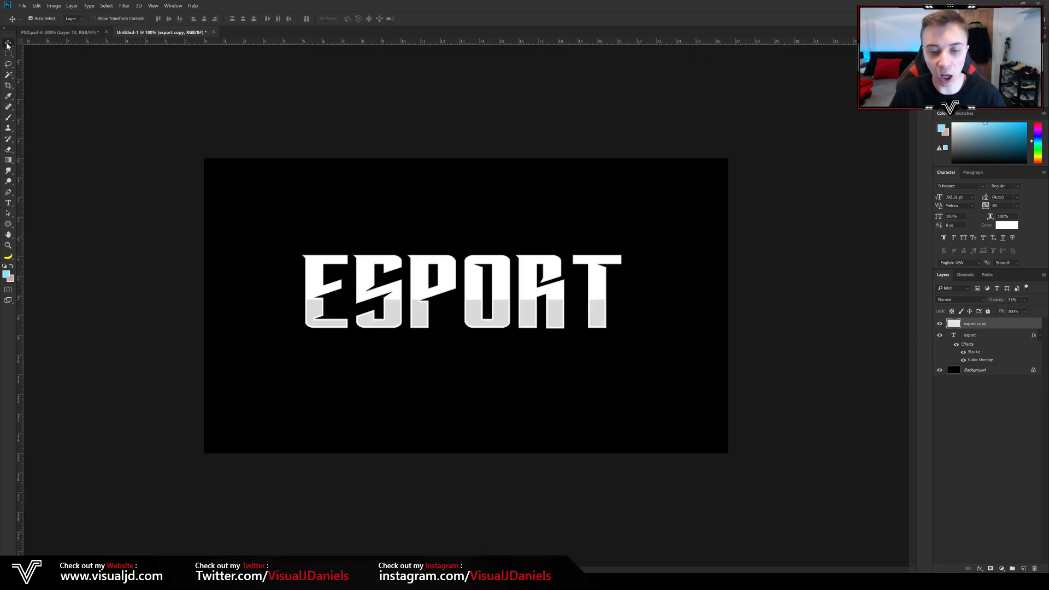
{"action": "key", "text": "alt+bracketleft"}
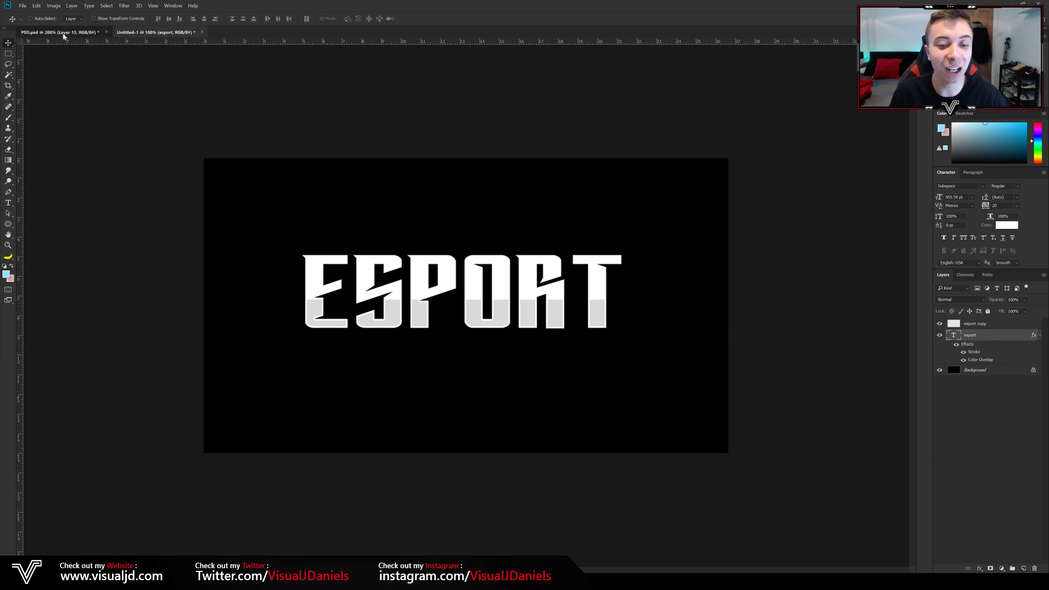
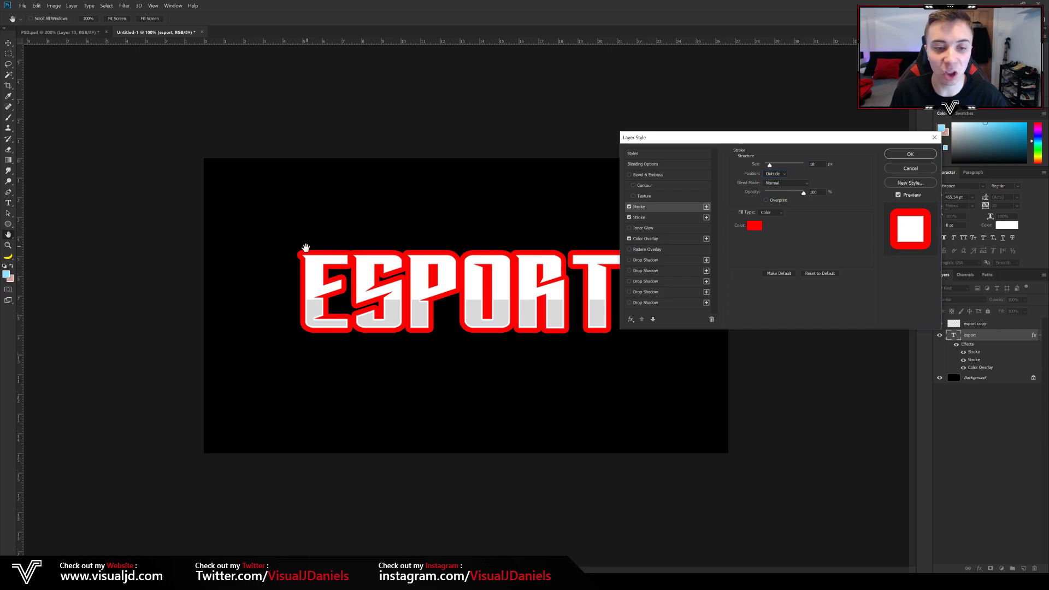
{"action": "left_click", "coordinate": [629, 208]}
{"action": "key", "text": "Return"}
Examine the outline around the ESPORT lettering in the reference document PSD.psd, and return to the Untitled-1 document.
{"action": "left_click", "coordinate": [58, 32]}
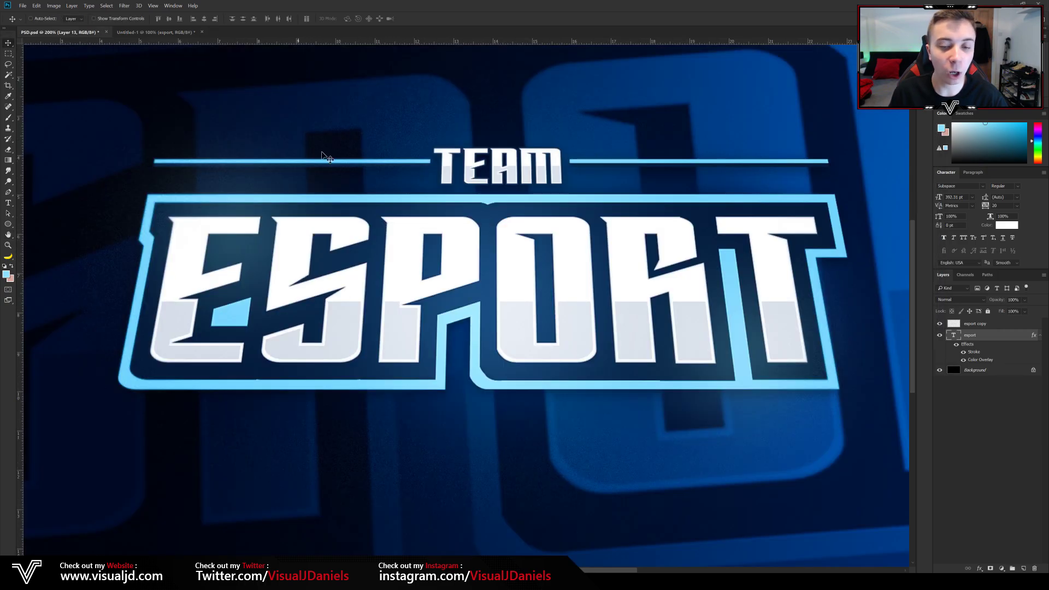
{"action": "key", "text": "ctrl+plus"}
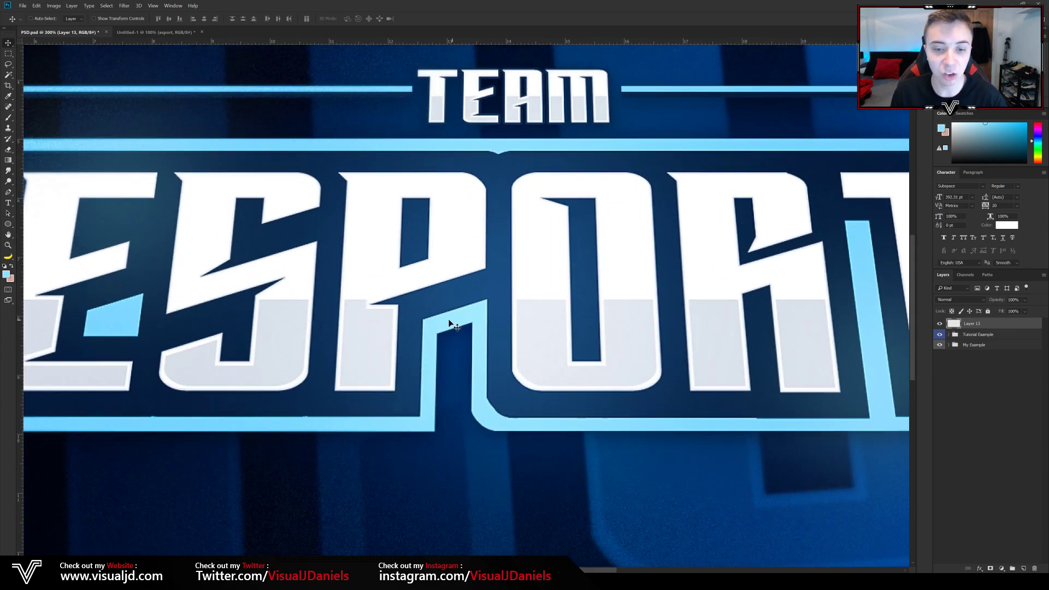
{"action": "scroll", "coordinate": [479, 273], "scroll_direction": "up", "scroll_amount": 1}
{"action": "scroll", "coordinate": [479, 273], "scroll_direction": "up", "scroll_amount": 2}
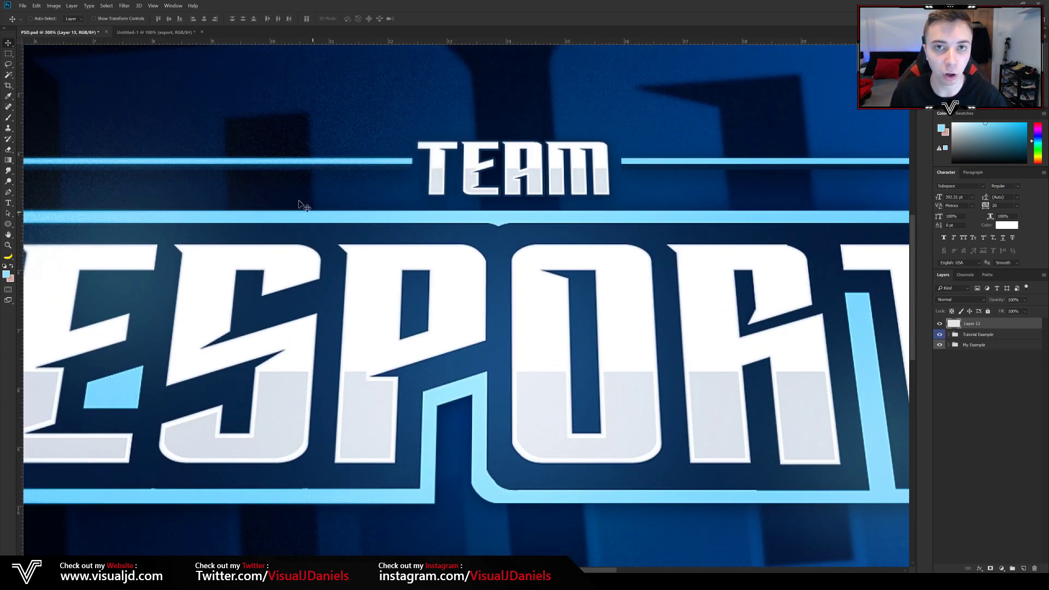
{"action": "left_click", "coordinate": [156, 32]}
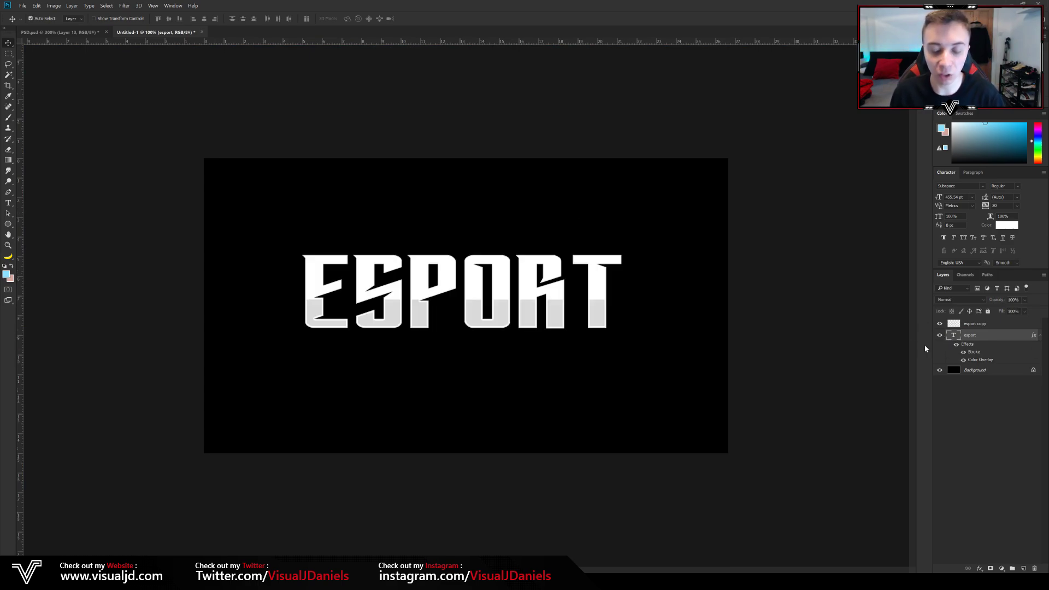
Duplicate the esport text layer, and on the lower original disable the Stroke and set the Color Overlay to ff0000.
{"action": "key", "text": "ctrl+j"}
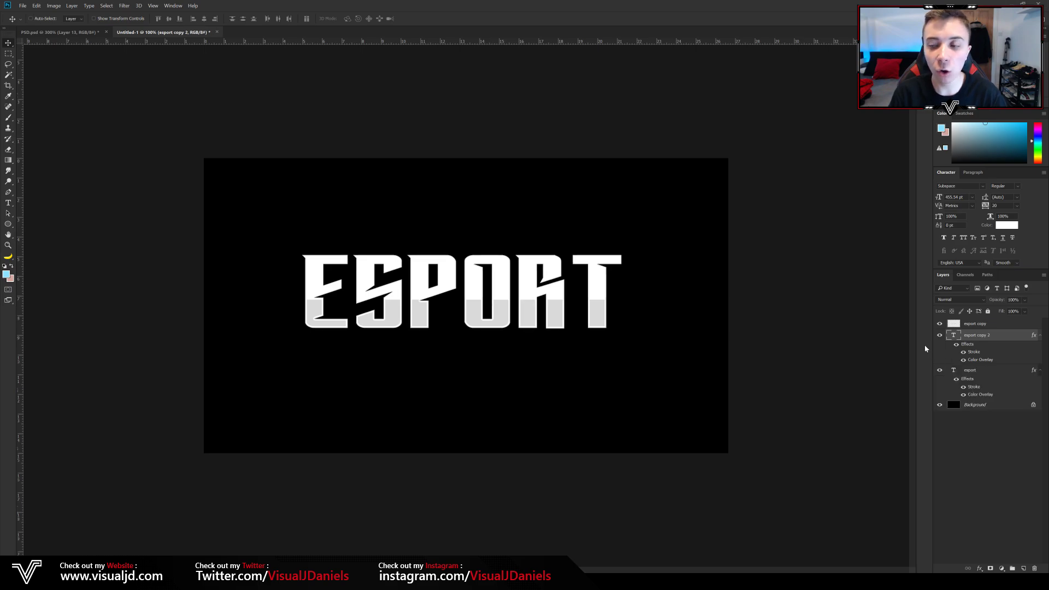
{"action": "left_click", "coordinate": [985, 372]}
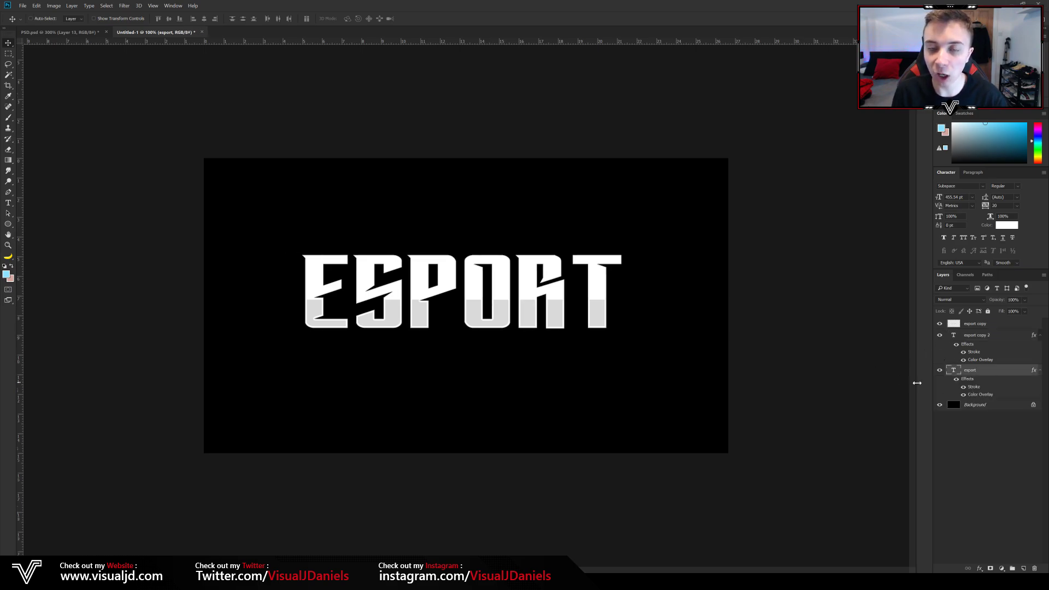
{"action": "double_click", "coordinate": [997, 375]}
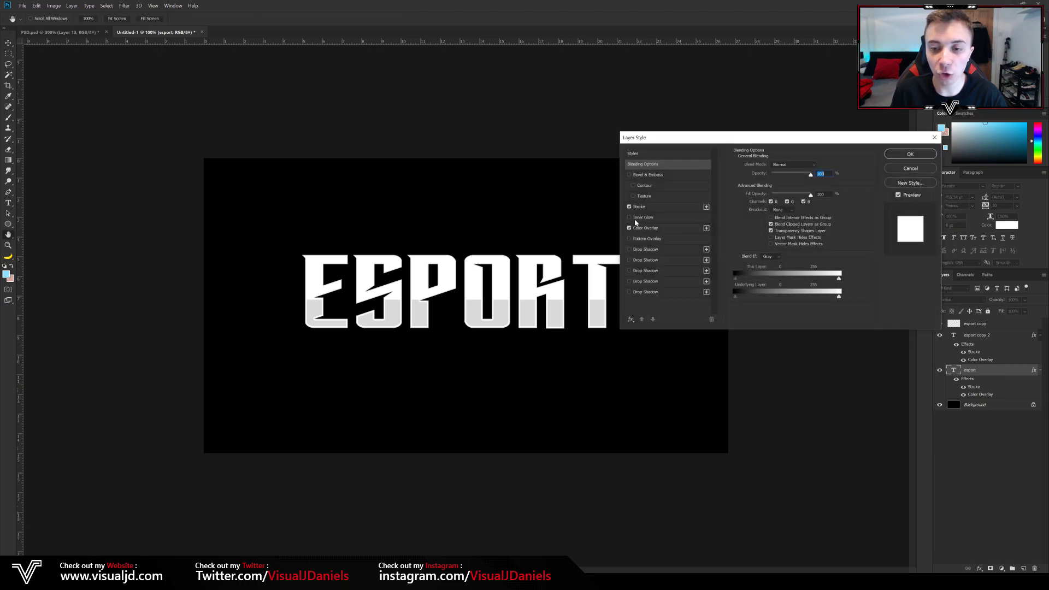
{"action": "left_click", "coordinate": [629, 207]}
{"action": "left_click", "coordinate": [648, 228]}
{"action": "left_click", "coordinate": [818, 166]}
{"action": "type", "text": "ff0000"}
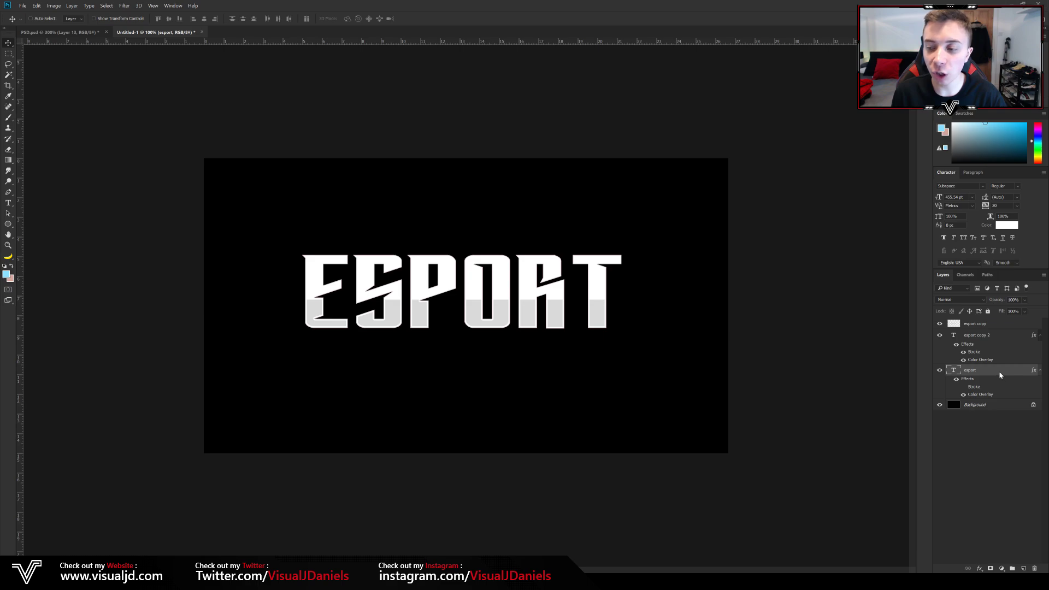
Rasterize the type and the layer style of the lower esport layer.
{"action": "right_click", "coordinate": [1001, 375]}
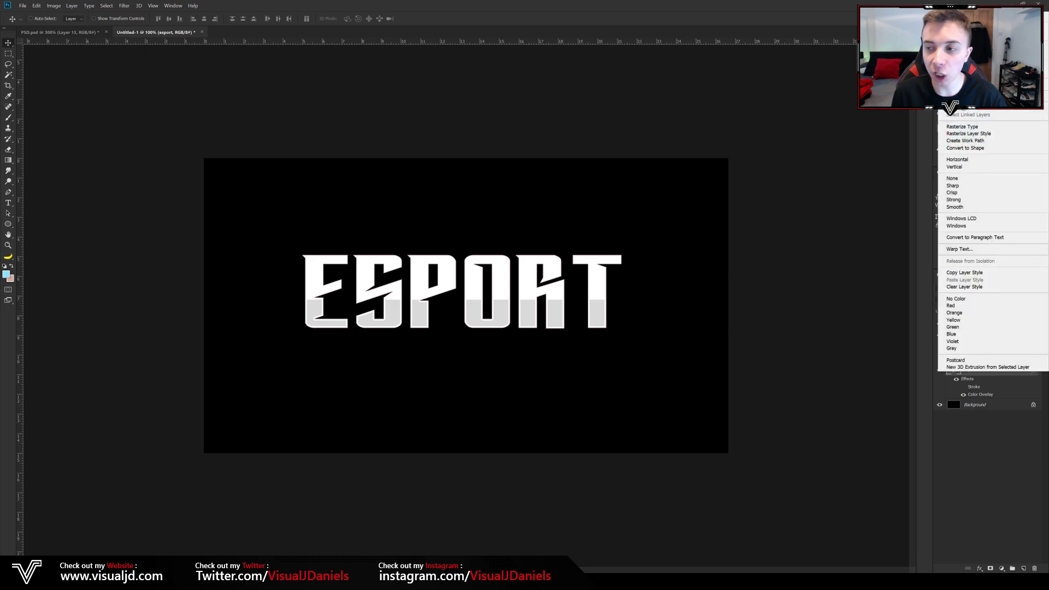
{"action": "left_click", "coordinate": [968, 126]}
{"action": "right_click", "coordinate": [993, 374]}
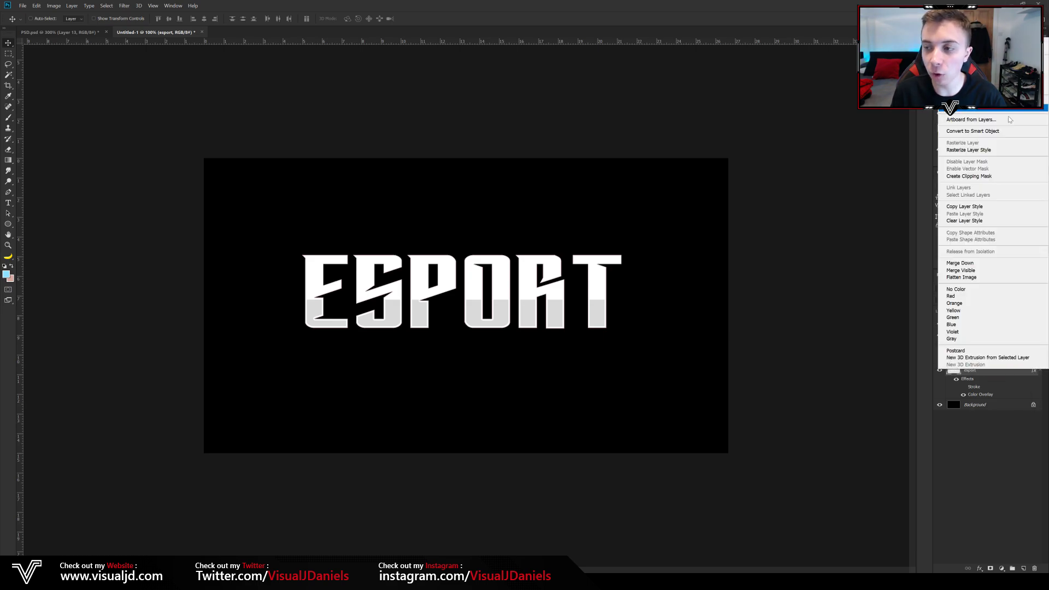
{"action": "left_click", "coordinate": [997, 152]}
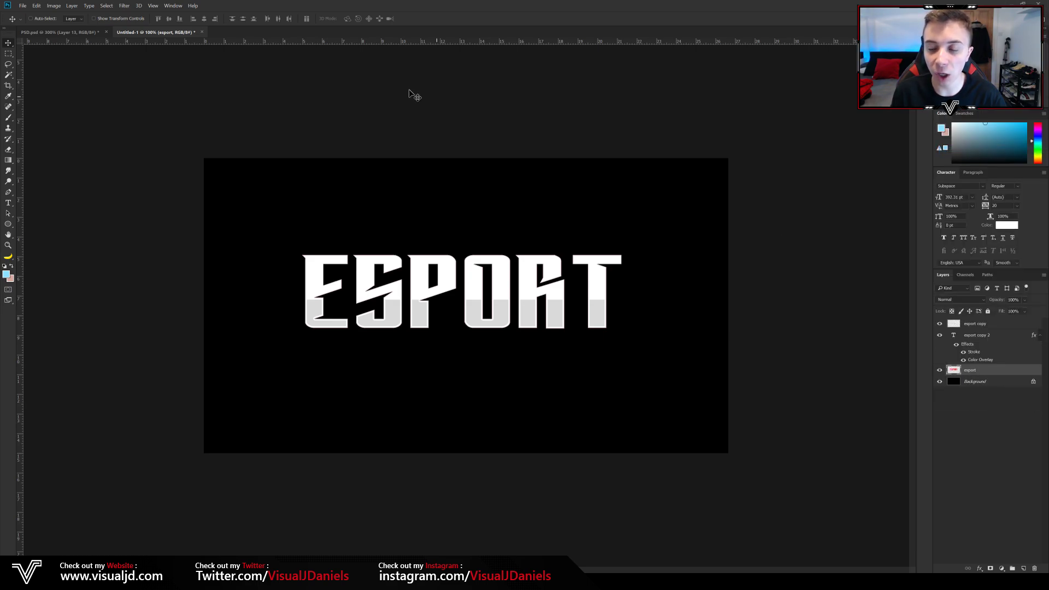
Start the Minimum filter on the rasterized esport layer, compare Roundness with Squareness, and choose to preserve Squareness.
{"action": "left_click", "coordinate": [125, 7]}
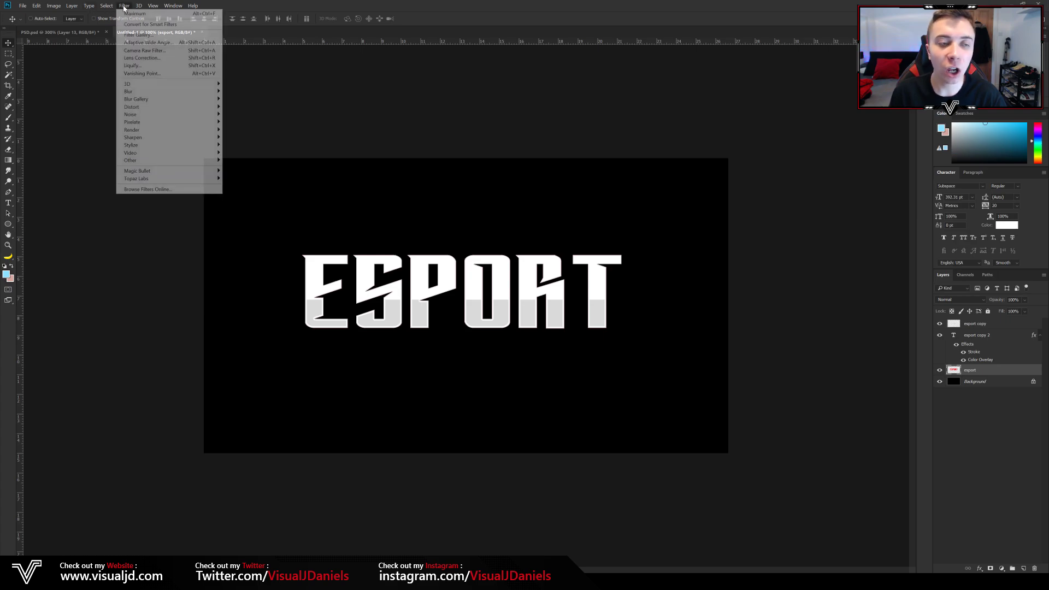
{"action": "mouse_move", "coordinate": [154, 163]}
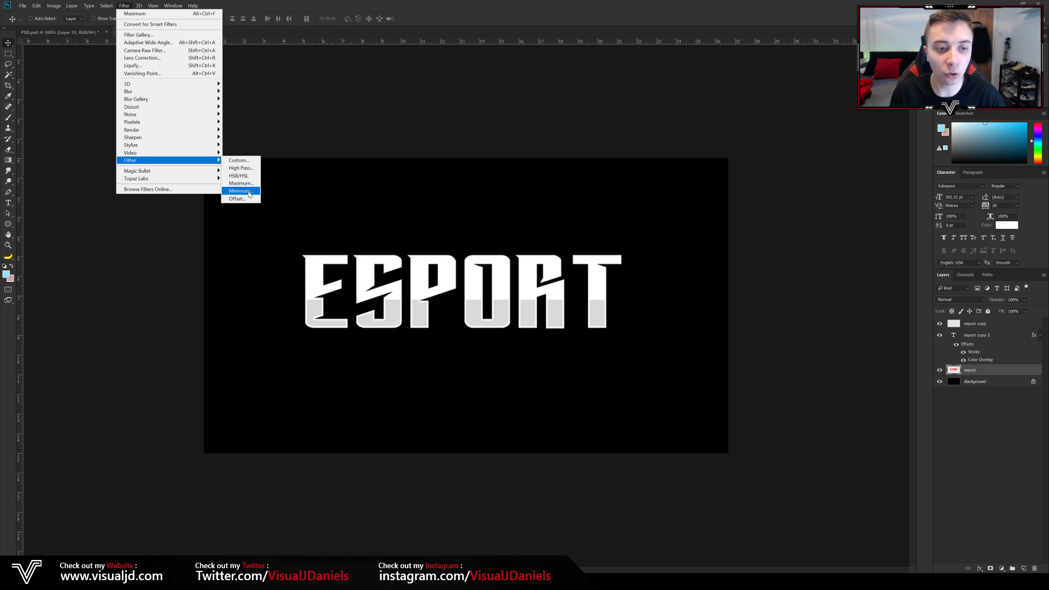
{"action": "left_click", "coordinate": [241, 191]}
{"action": "left_click_drag", "start_coordinate": [511, 127], "coordinate": [589, 95]}
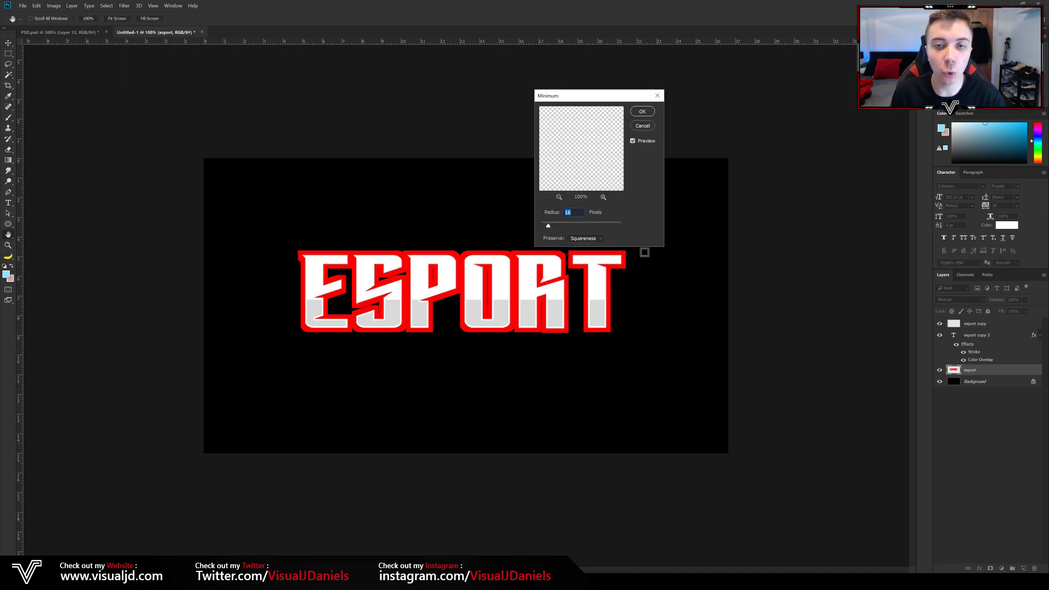
{"action": "left_click", "coordinate": [582, 239]}
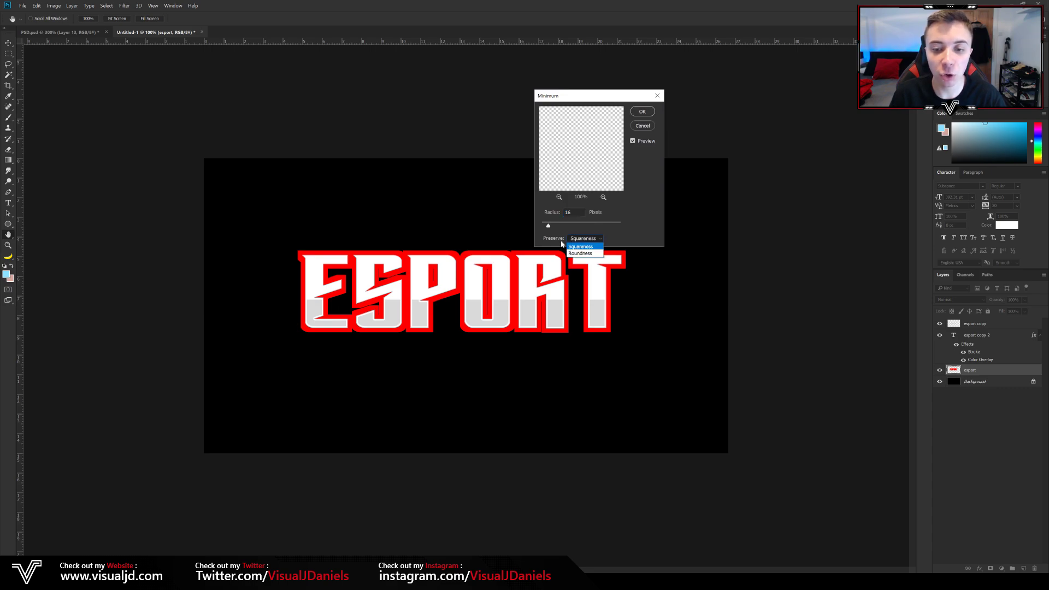
{"action": "left_click", "coordinate": [581, 254]}
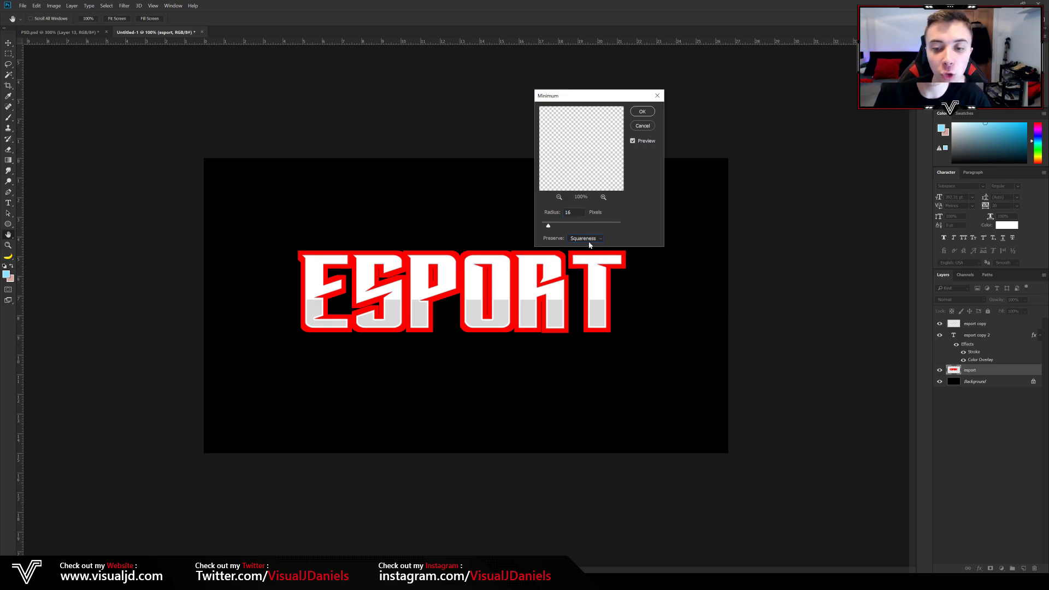
{"action": "left_click", "coordinate": [585, 239]}
{"action": "left_click", "coordinate": [585, 248]}
{"action": "left_click", "coordinate": [586, 238]}
{"action": "left_click", "coordinate": [588, 254]}
{"action": "left_click", "coordinate": [583, 240]}
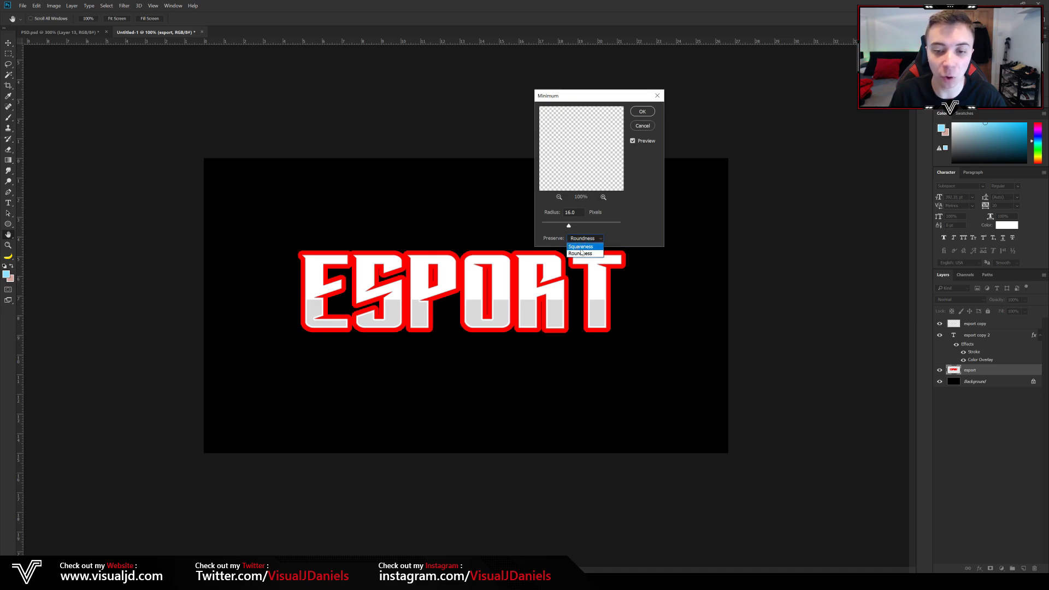
{"action": "left_click", "coordinate": [580, 246]}
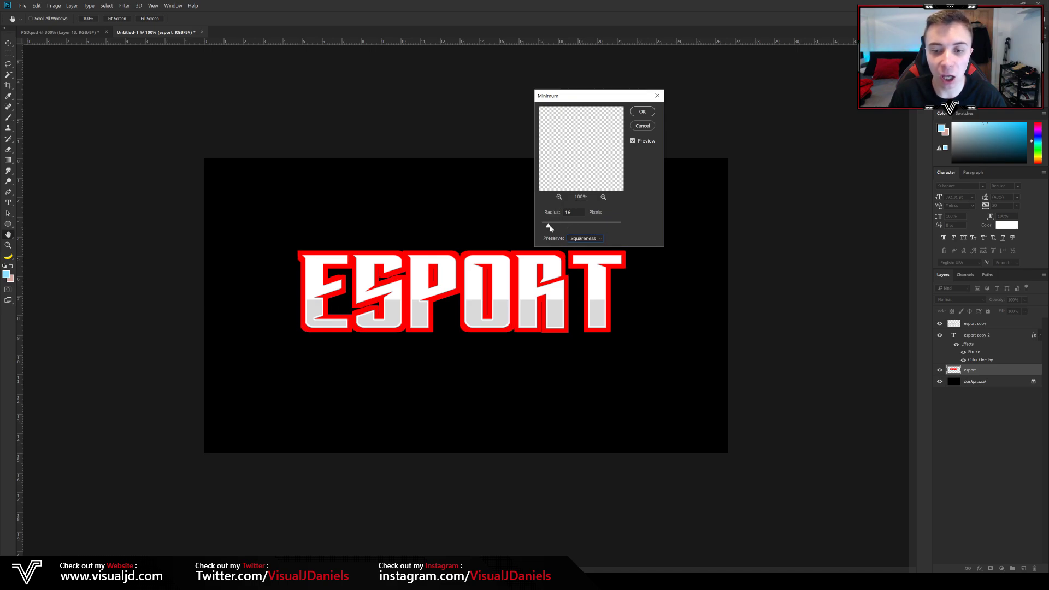
Set the Minimum filter's radius to 28 pixels, apply it, and check the backing shape by toggling the esport layer's visibility.
{"action": "left_click_drag", "start_coordinate": [551, 226], "coordinate": [554, 226]}
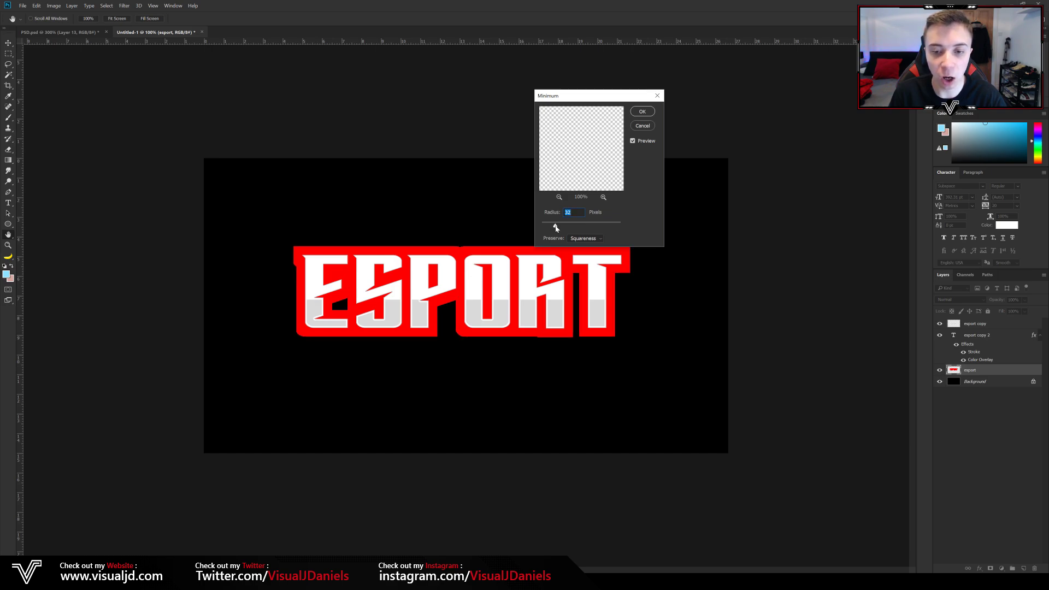
{"action": "left_click_drag", "start_coordinate": [556, 229], "coordinate": [553, 226]}
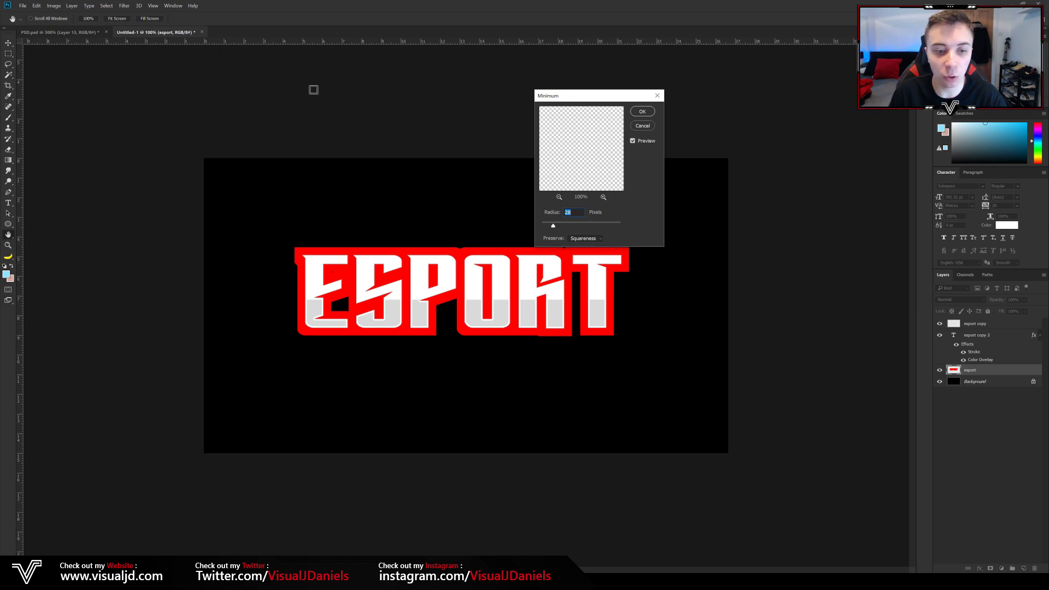
{"action": "left_click_drag", "start_coordinate": [571, 150], "coordinate": [614, 178]}
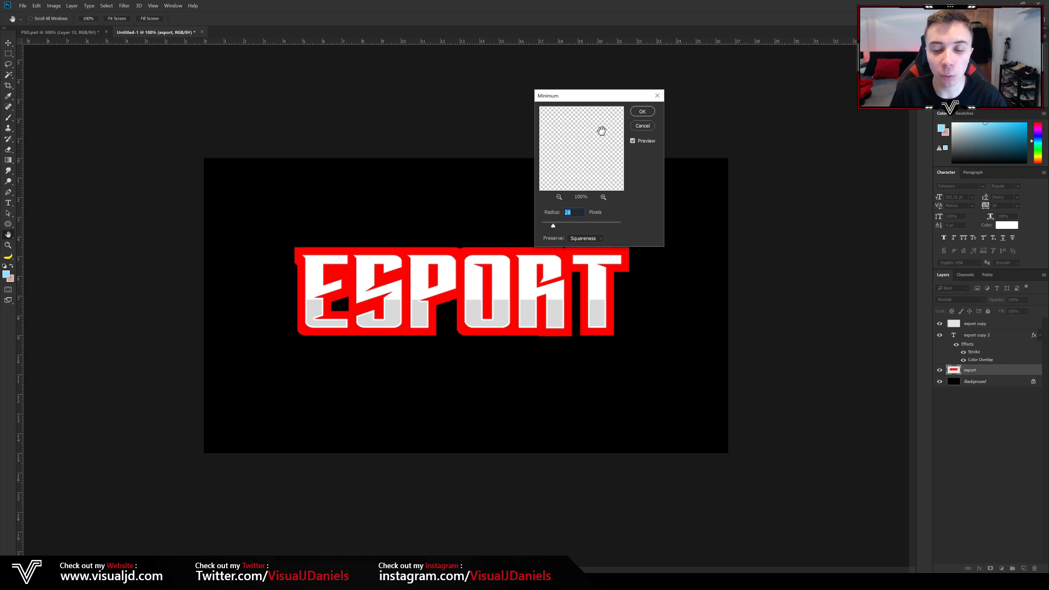
{"action": "left_click", "coordinate": [643, 113]}
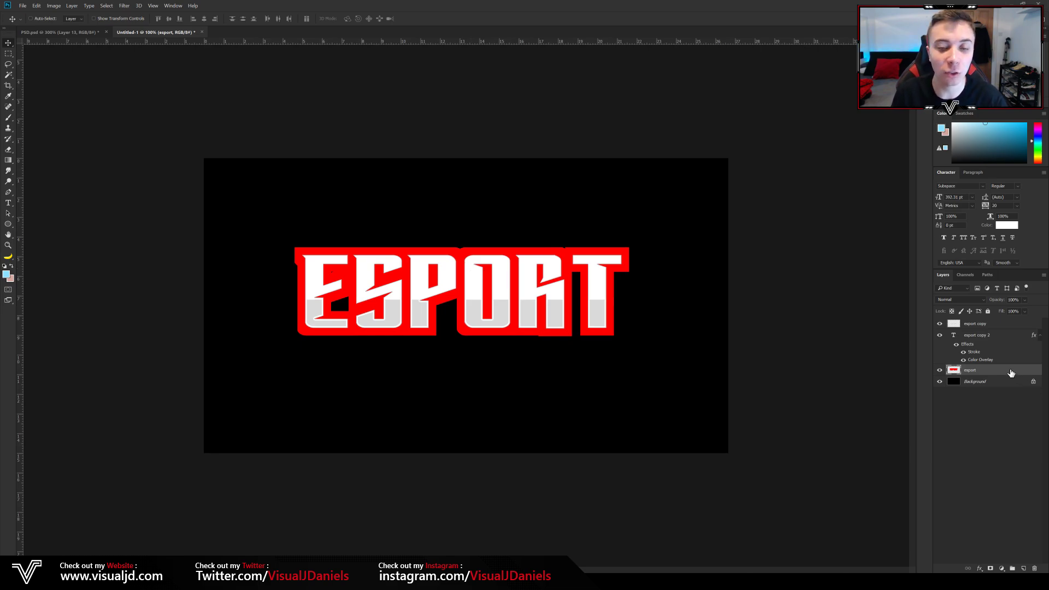
{"action": "left_click", "coordinate": [940, 370]}
{"action": "left_click", "coordinate": [940, 370]}
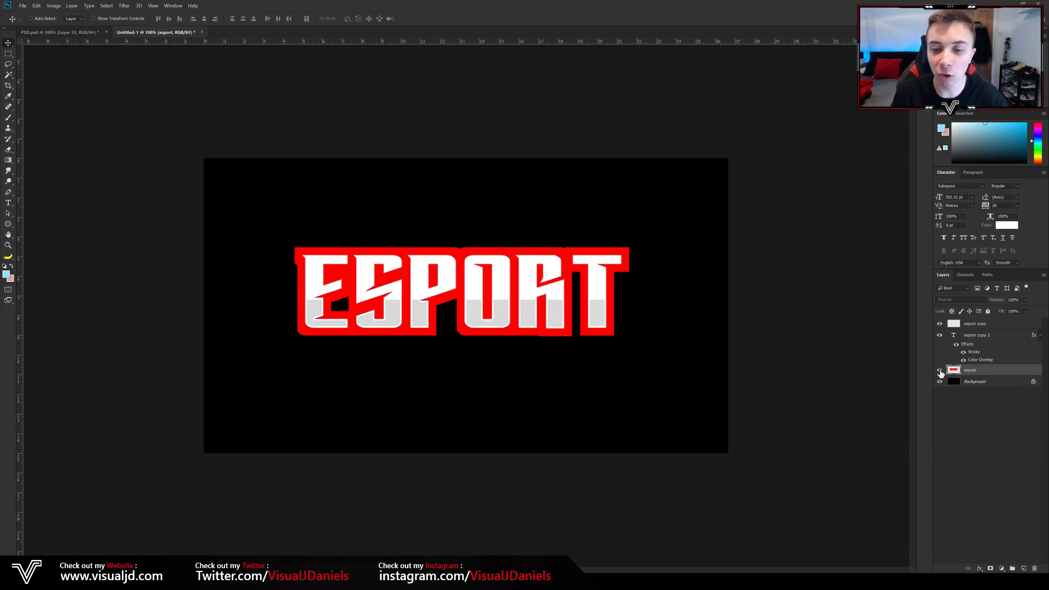
Add a Color Overlay with the colour 0f1b32 to the expanded esport backing layer.
{"action": "double_click", "coordinate": [984, 372]}
{"action": "left_click_drag", "start_coordinate": [659, 138], "coordinate": [619, 92]}
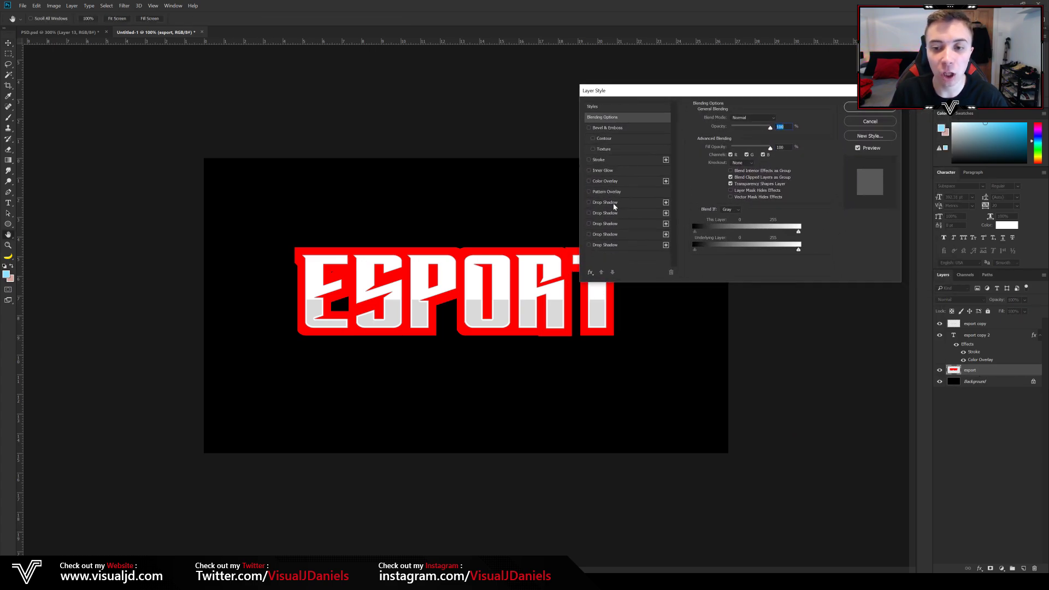
{"action": "left_click", "coordinate": [613, 185]}
{"action": "left_click", "coordinate": [779, 119]}
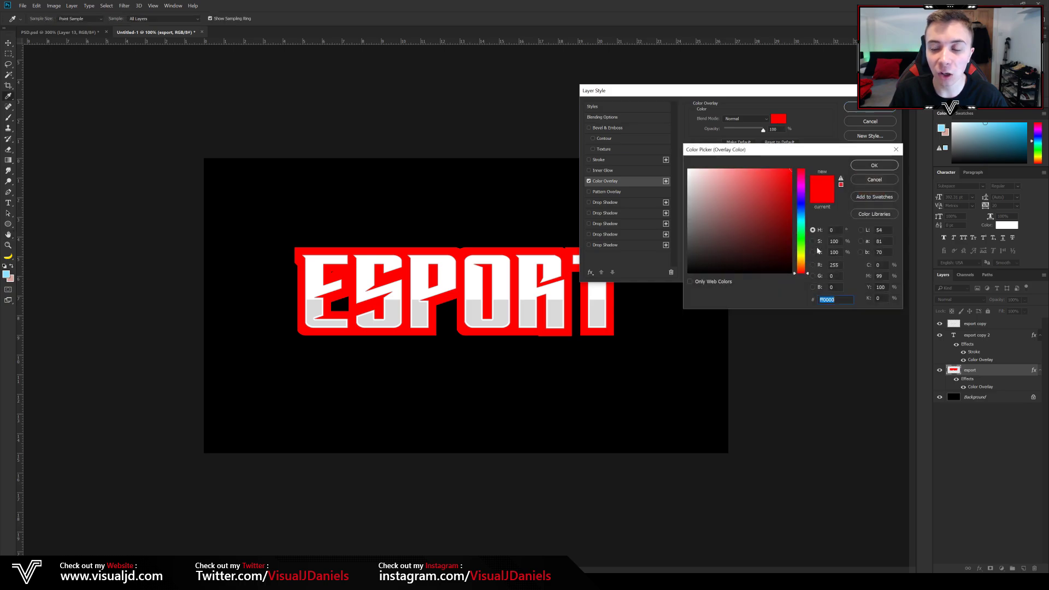
{"action": "left_click", "coordinate": [804, 213]}
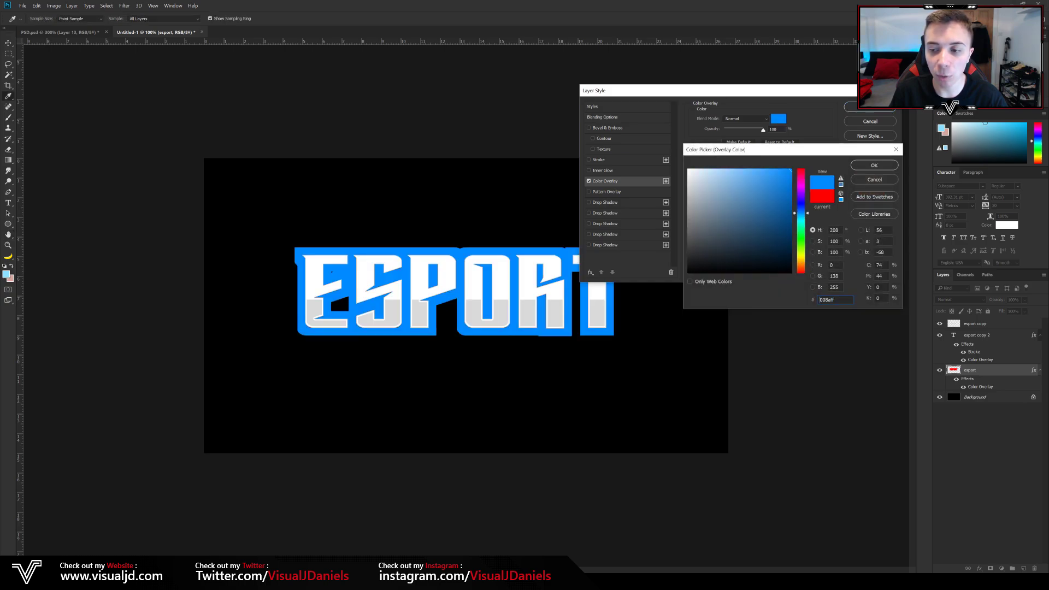
{"action": "type", "text": "0f1b32"}
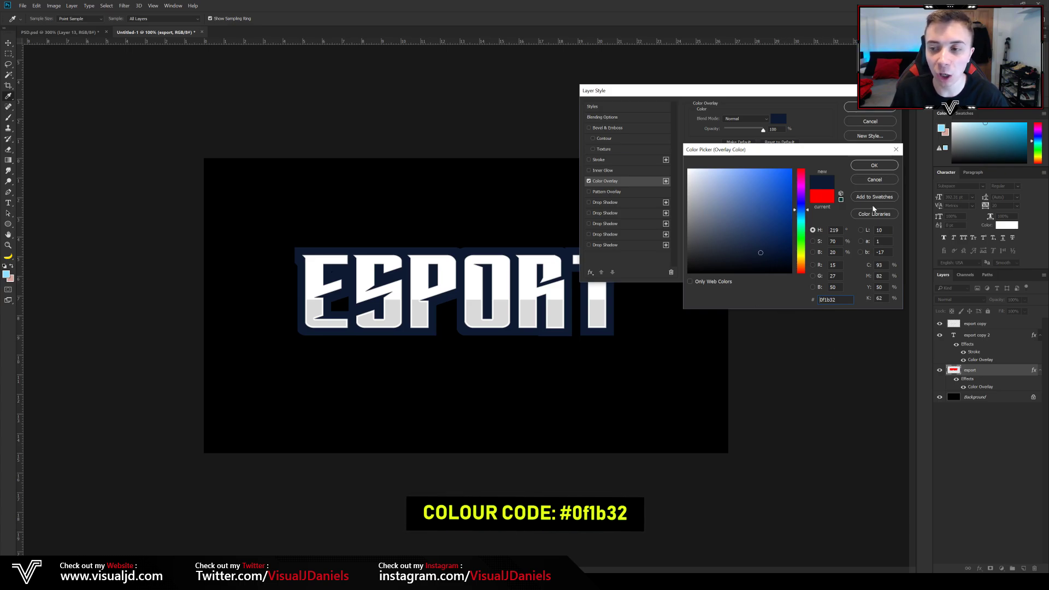
{"action": "left_click", "coordinate": [873, 166]}
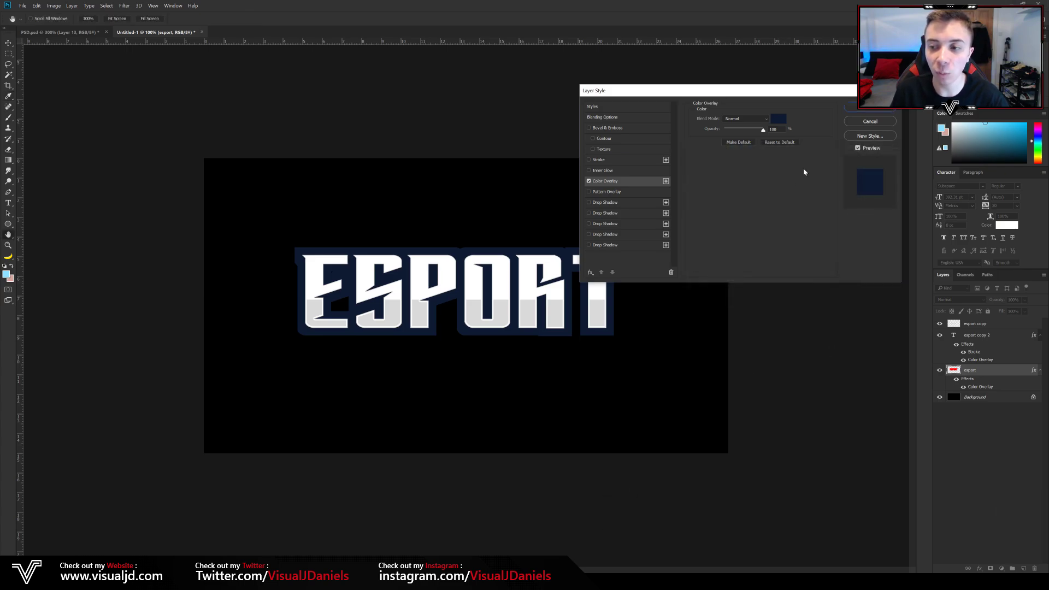
Apply the backing layer's Color Overlay and compare the logo with the finished example in PSD.psd.
{"action": "left_click", "coordinate": [870, 108]}
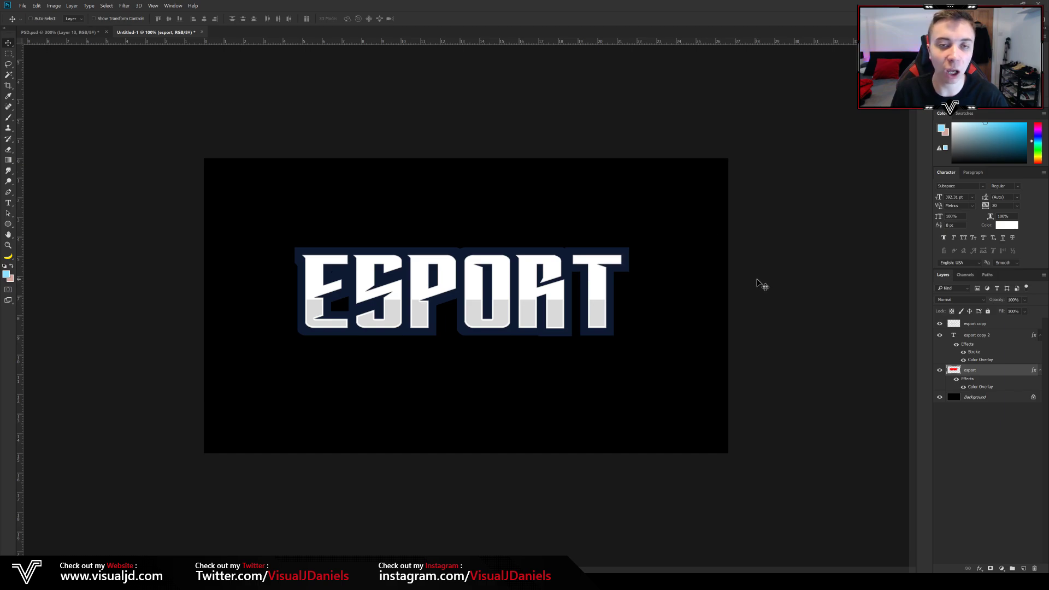
{"action": "left_click", "coordinate": [97, 35]}
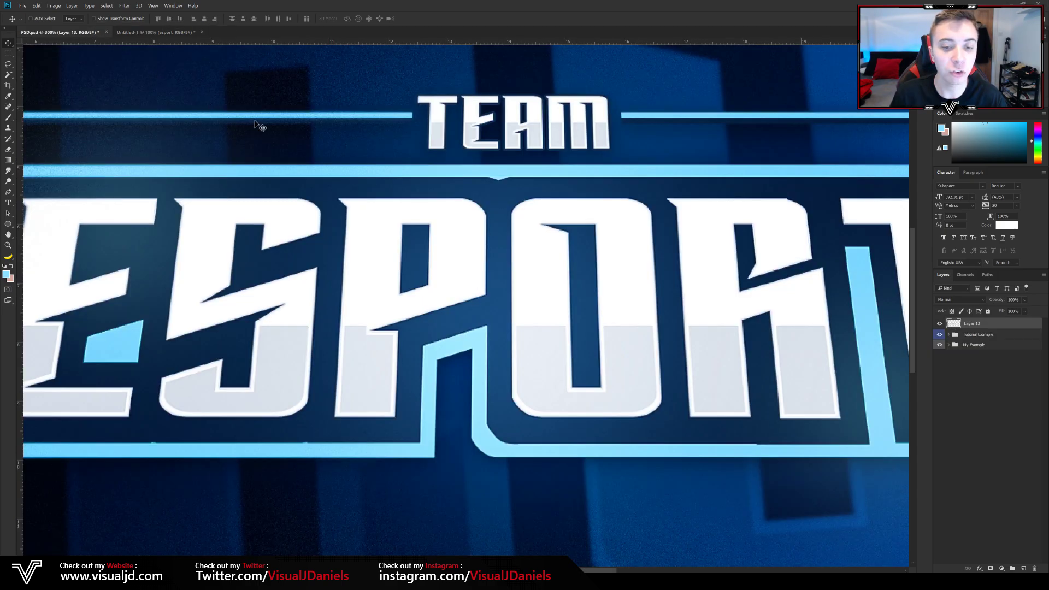
{"action": "left_click", "coordinate": [164, 33]}
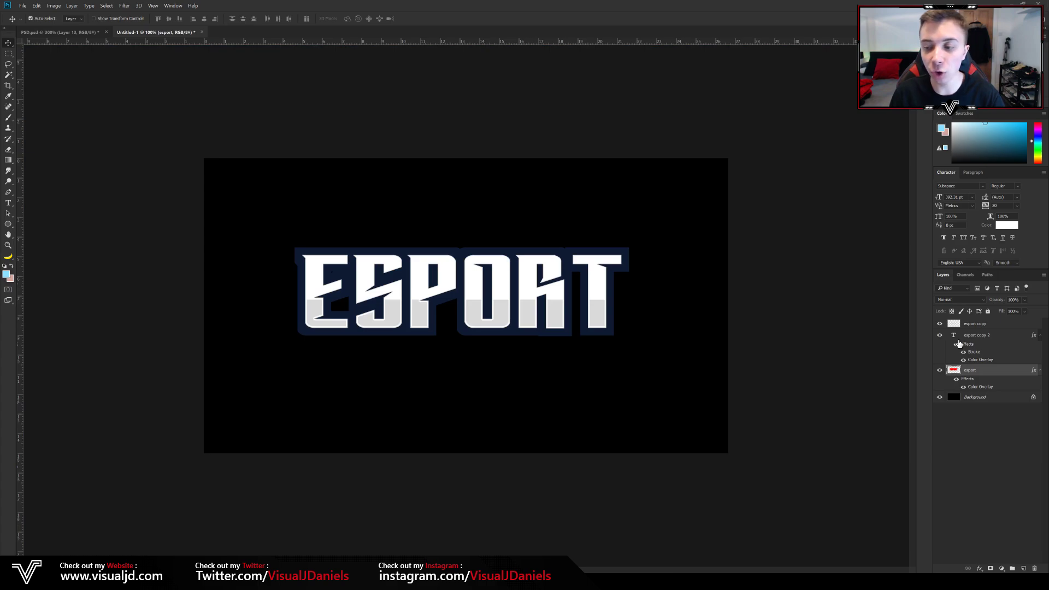
Check the dark blue esport backing layer by toggling its visibility, duplicate it, and select the lower of the two layers.
{"action": "left_click", "coordinate": [941, 370]}
{"action": "left_click", "coordinate": [941, 370]}
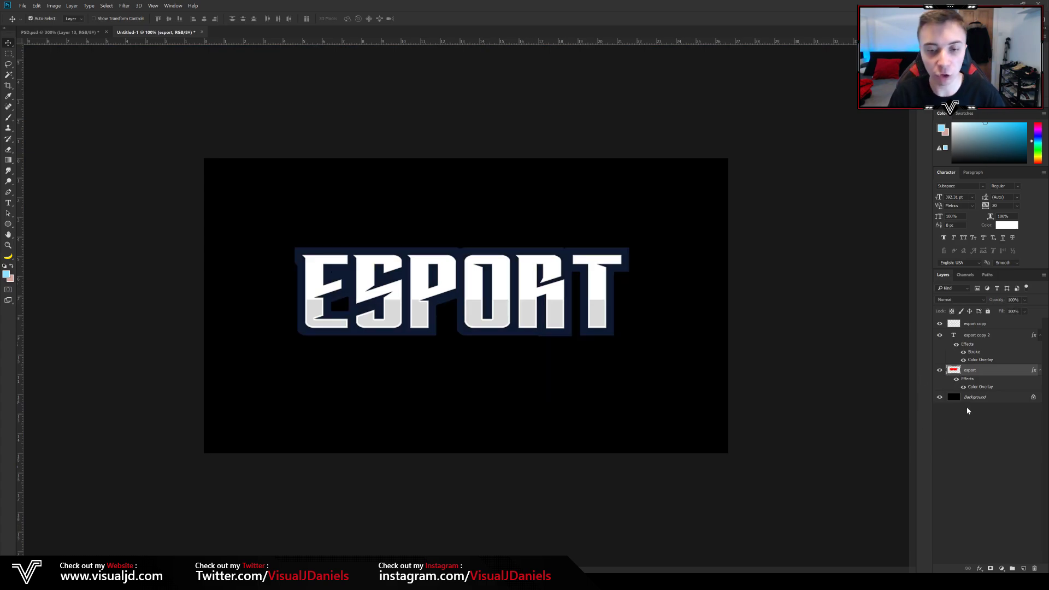
{"action": "key", "text": "ctrl+j"}
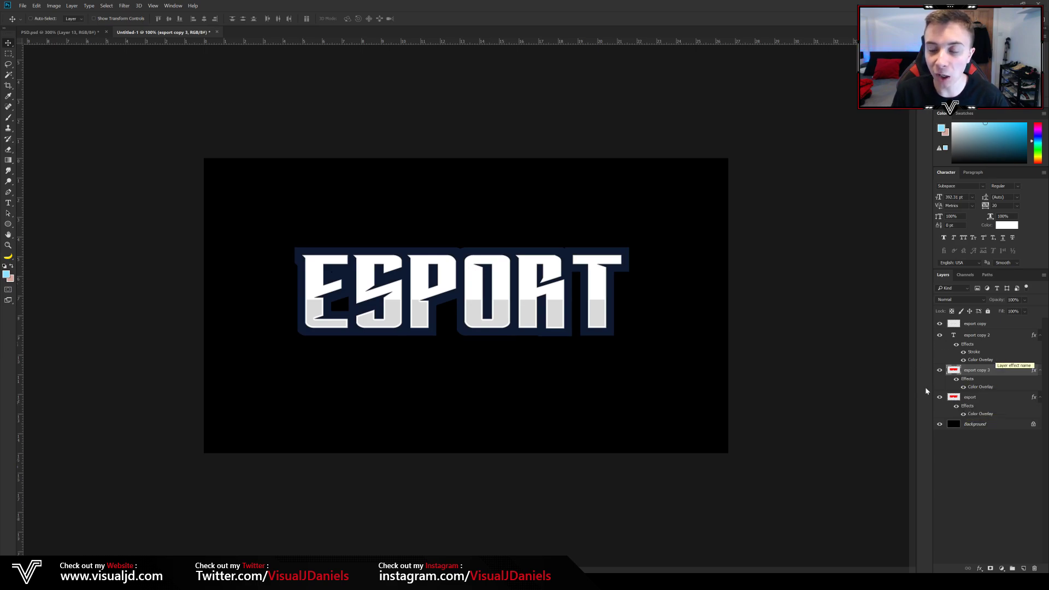
{"action": "left_click", "coordinate": [992, 403]}
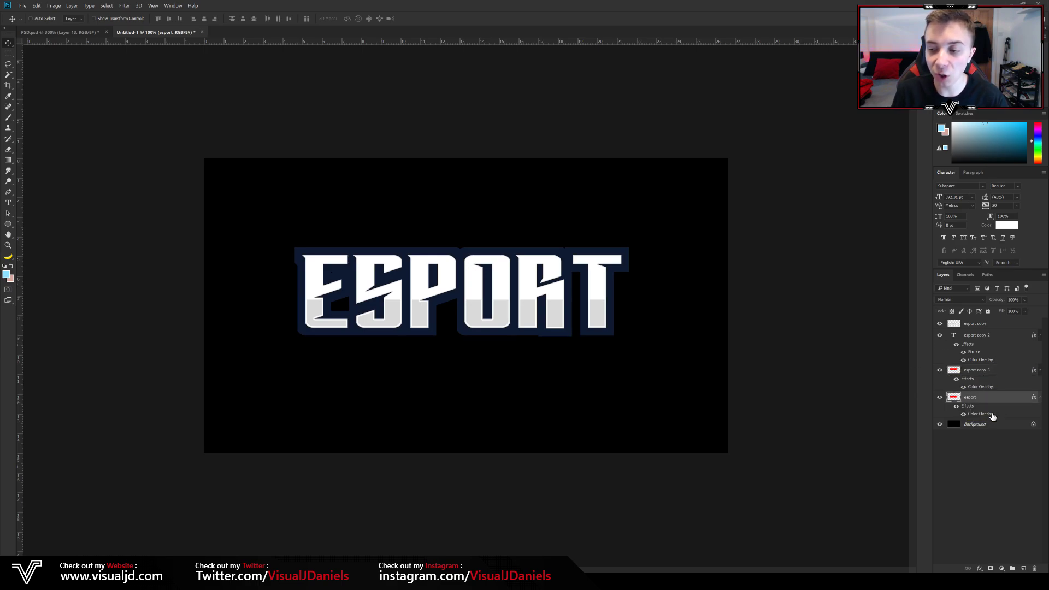
Change the Color Overlay of the lower esport backing layer to red, ff0000.
{"action": "double_click", "coordinate": [992, 405]}
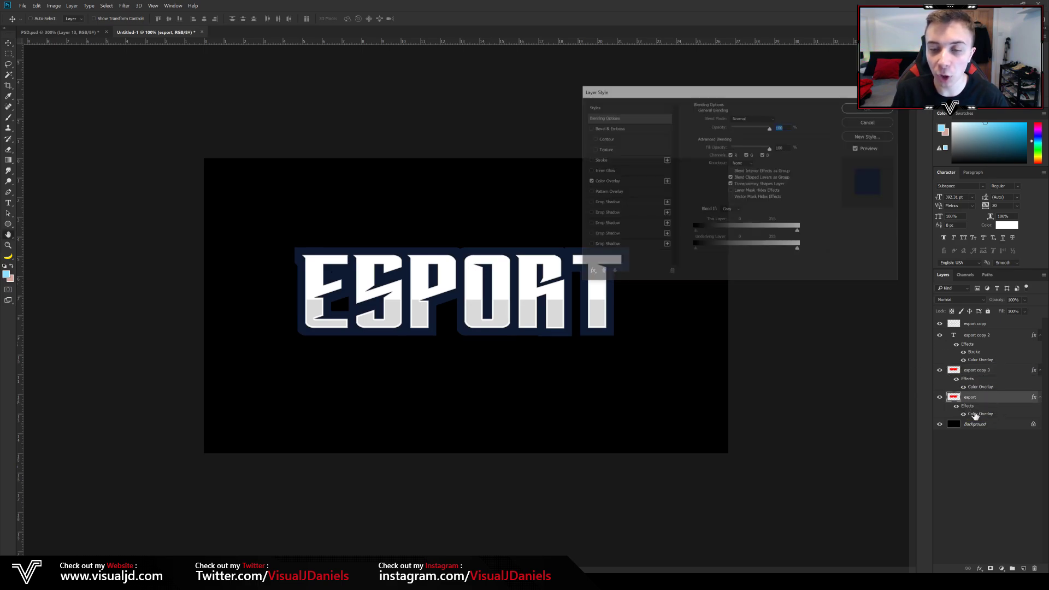
{"action": "left_click", "coordinate": [605, 181]}
{"action": "left_click", "coordinate": [779, 118]}
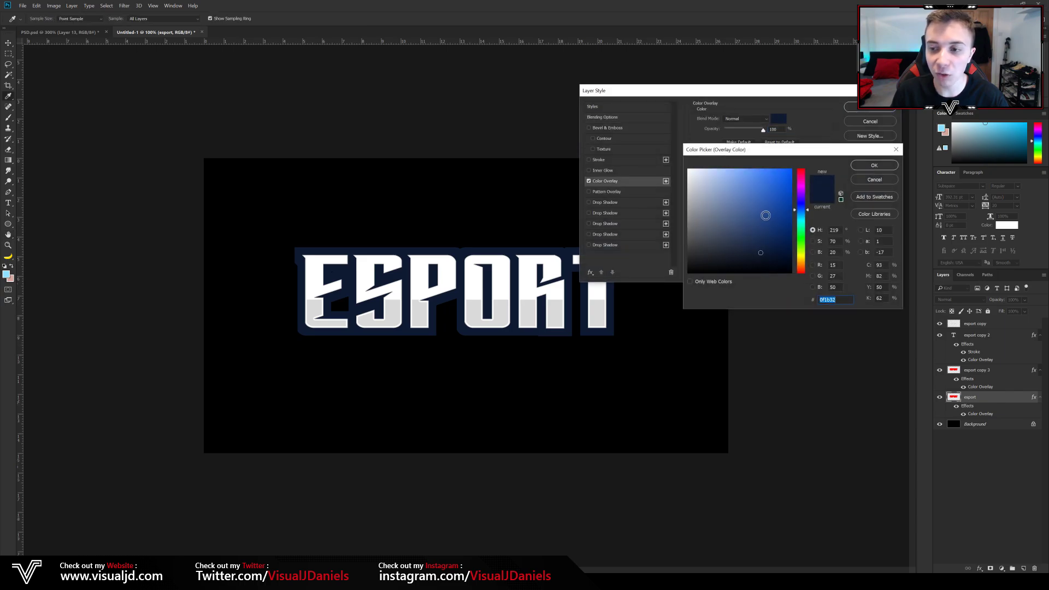
{"action": "type", "text": "ff0000"}
{"action": "left_click", "coordinate": [863, 165]}
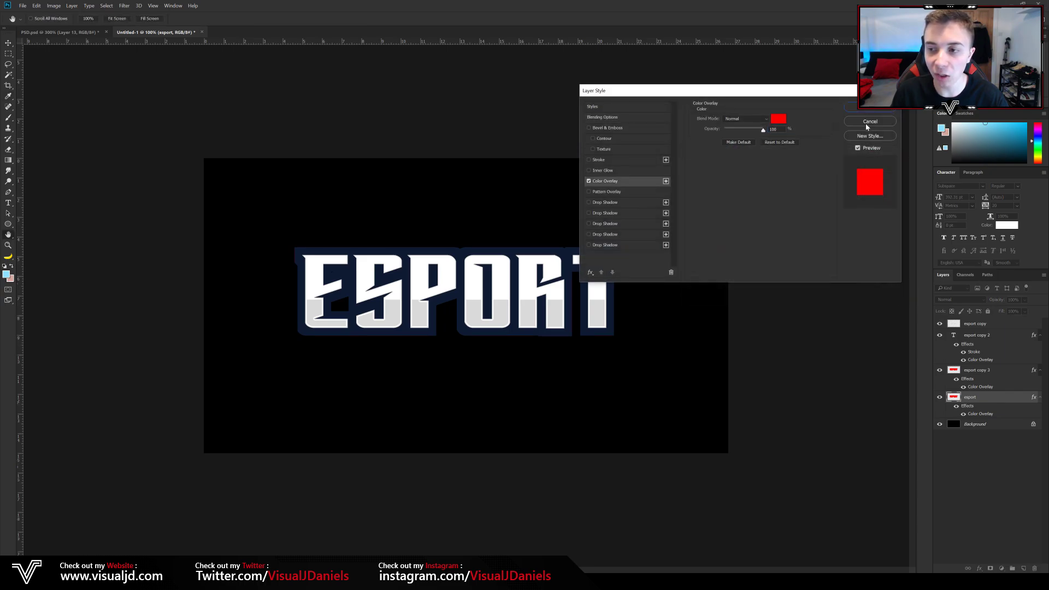
{"action": "left_click", "coordinate": [869, 107]}
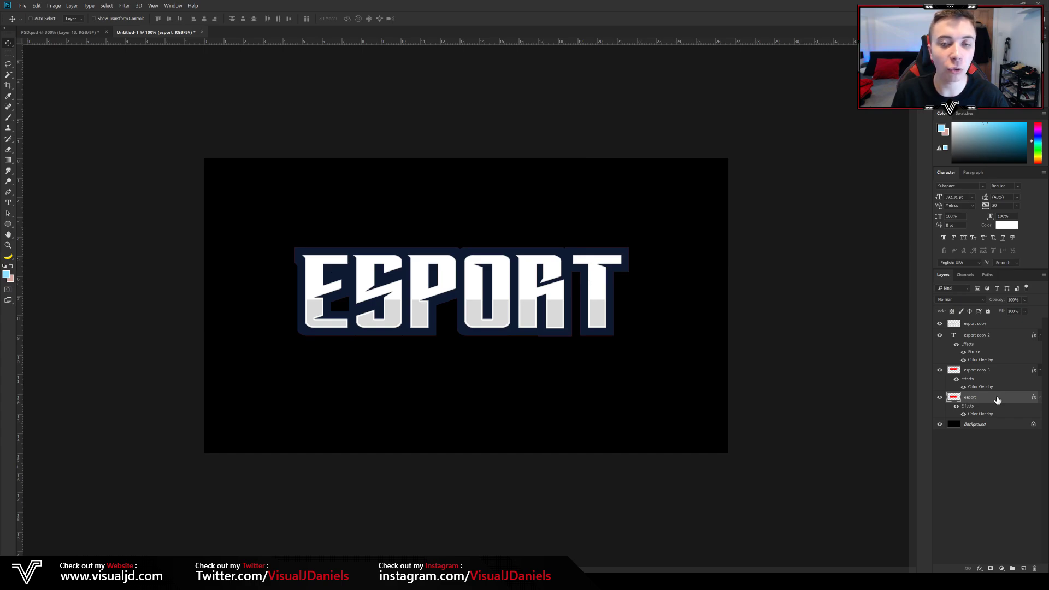
Expand the lower esport backing layer with the Minimum filter, using a 17-pixel radius and preserving Squareness.
{"action": "left_click", "coordinate": [124, 5]}
{"action": "mouse_move", "coordinate": [176, 161]}
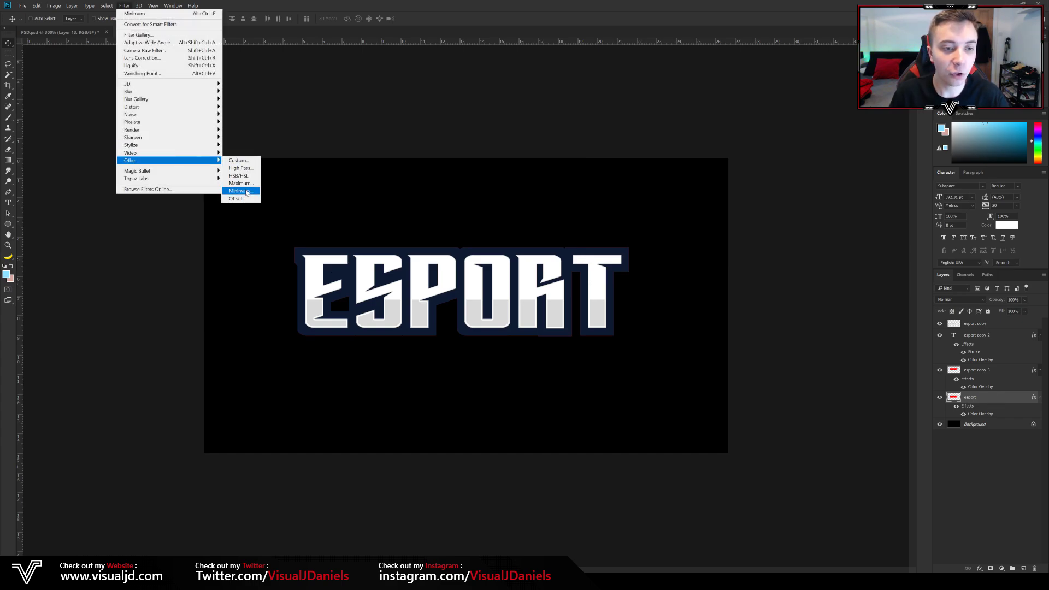
{"action": "left_click", "coordinate": [247, 193]}
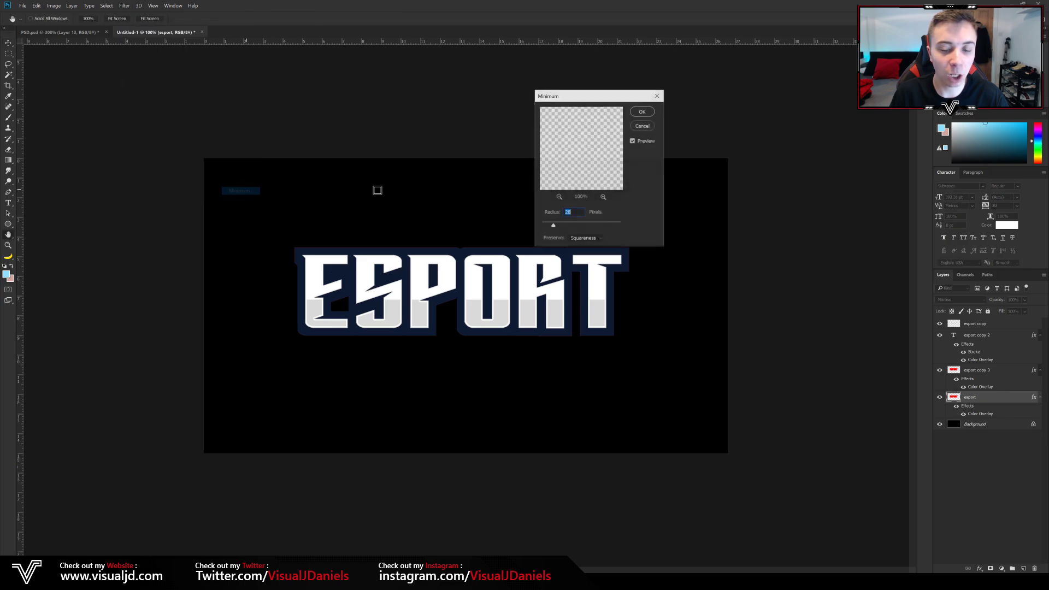
{"action": "left_click", "coordinate": [551, 227]}
{"action": "left_click_drag", "start_coordinate": [551, 227], "coordinate": [550, 228]}
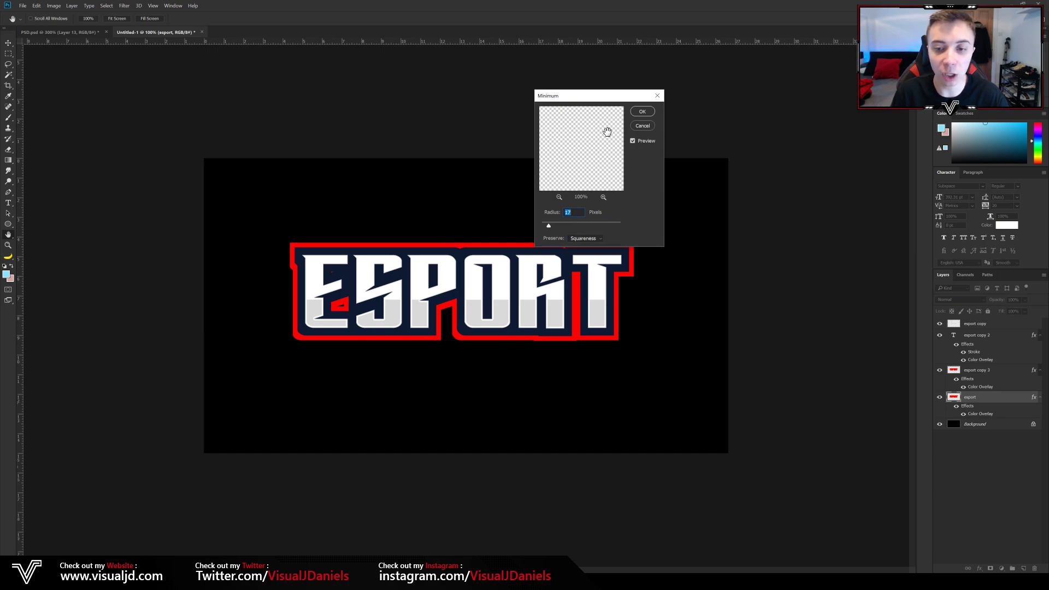
{"action": "left_click", "coordinate": [642, 112]}
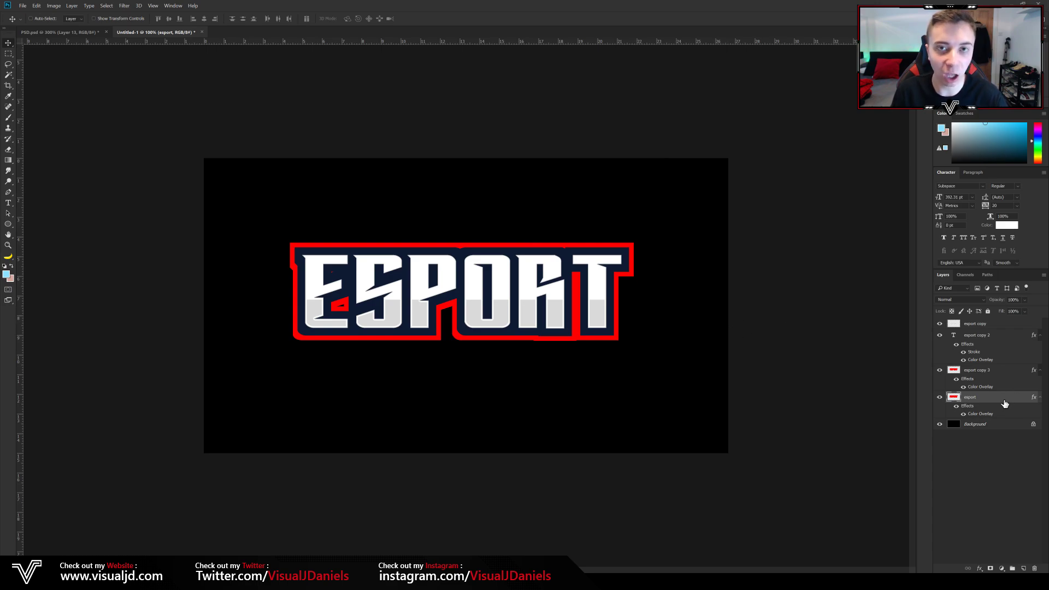
{"action": "key", "text": "m"}
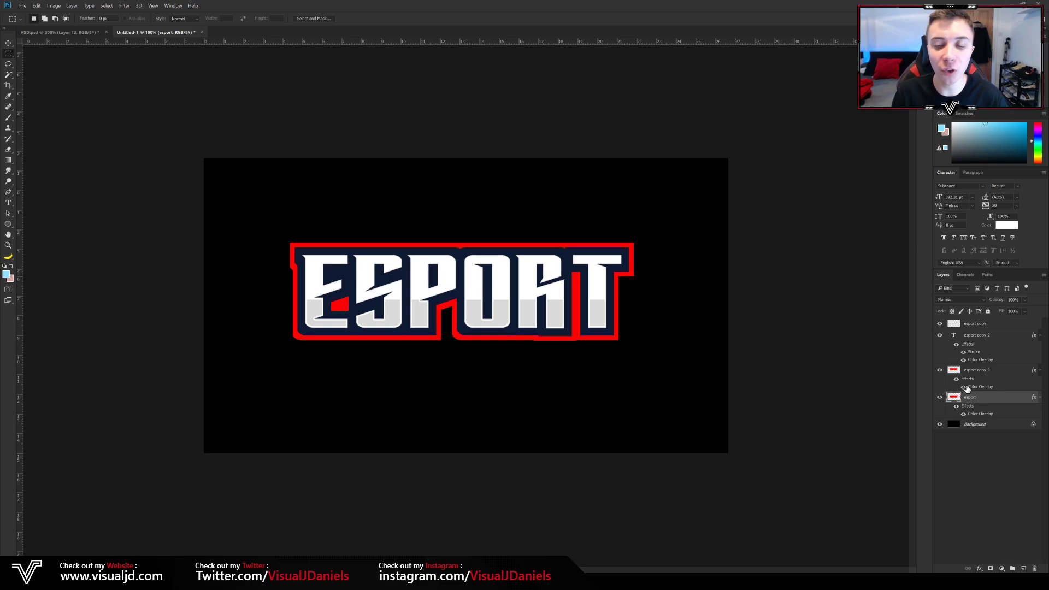
Set the Color Overlay of the expanded outer backing layer to light blue, 64d5ff.
{"action": "double_click", "coordinate": [1004, 402]}
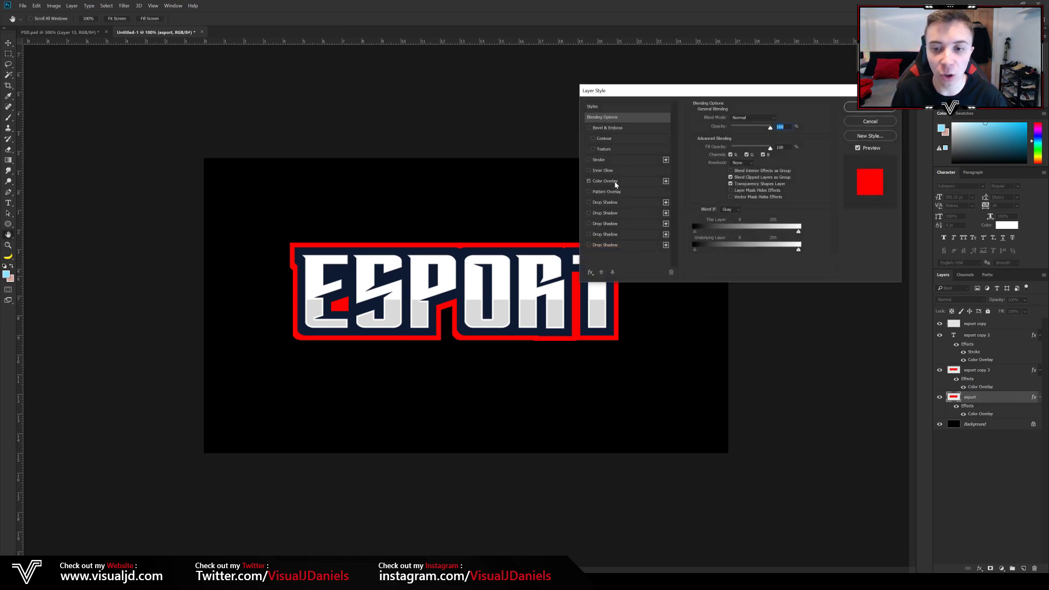
{"action": "left_click", "coordinate": [613, 186]}
{"action": "left_click", "coordinate": [779, 119]}
{"action": "left_click", "coordinate": [801, 220]}
{"action": "left_click_drag", "start_coordinate": [801, 219], "coordinate": [801, 213]}
{"action": "type", "text": "64"}
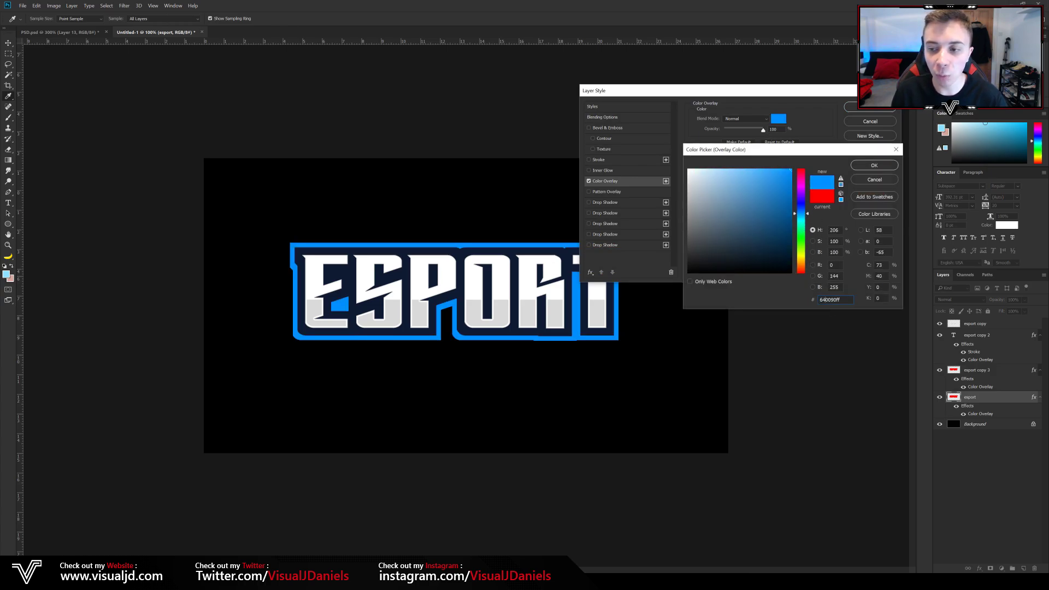
{"action": "type", "text": "d5ff"}
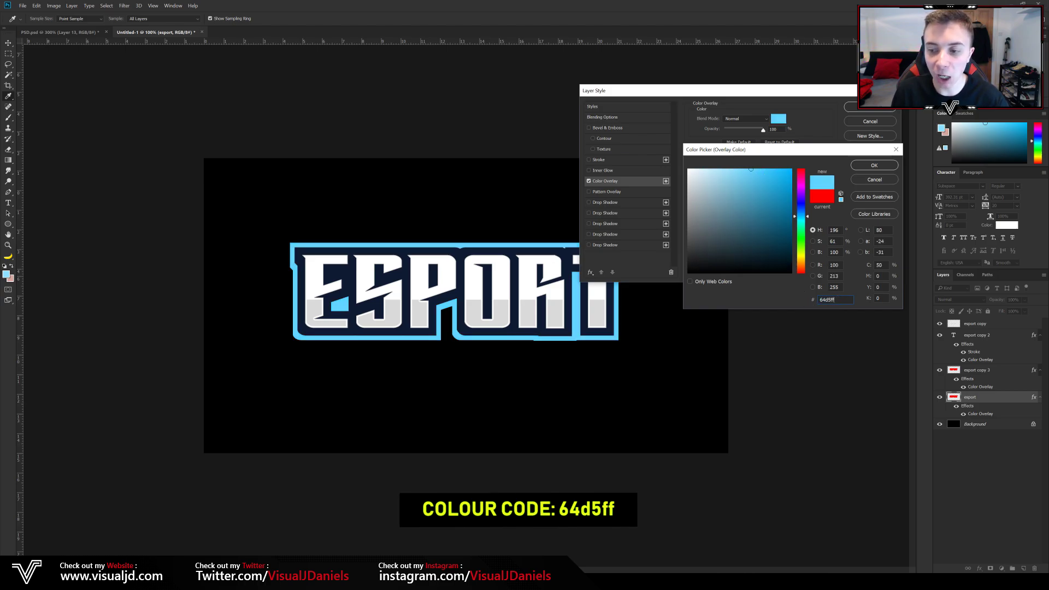
{"action": "left_click_drag", "start_coordinate": [835, 300], "coordinate": [828, 300]}
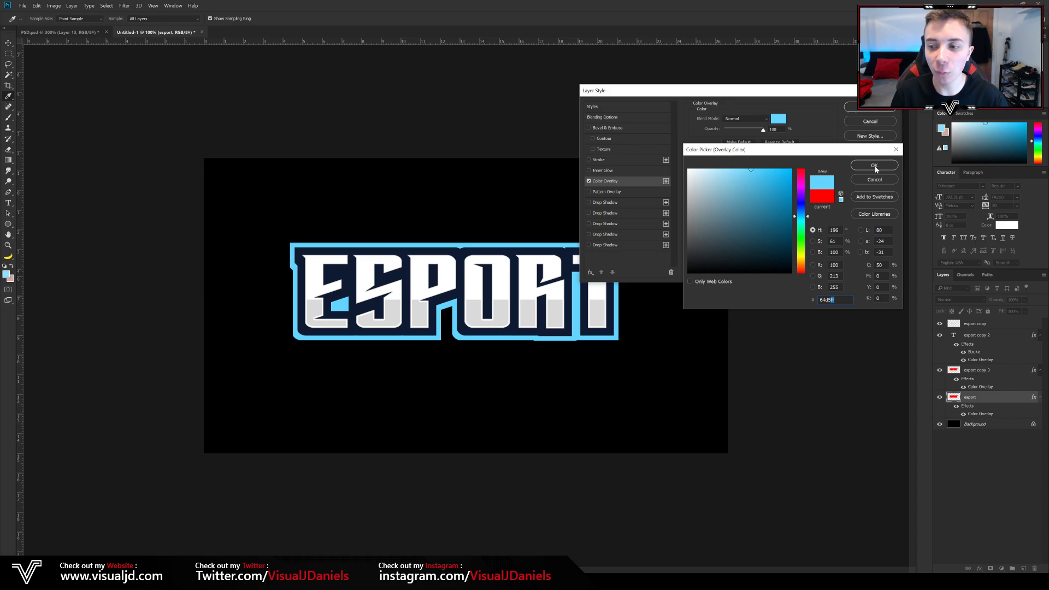
{"action": "left_click", "coordinate": [897, 165]}
{"action": "left_click", "coordinate": [878, 110]}
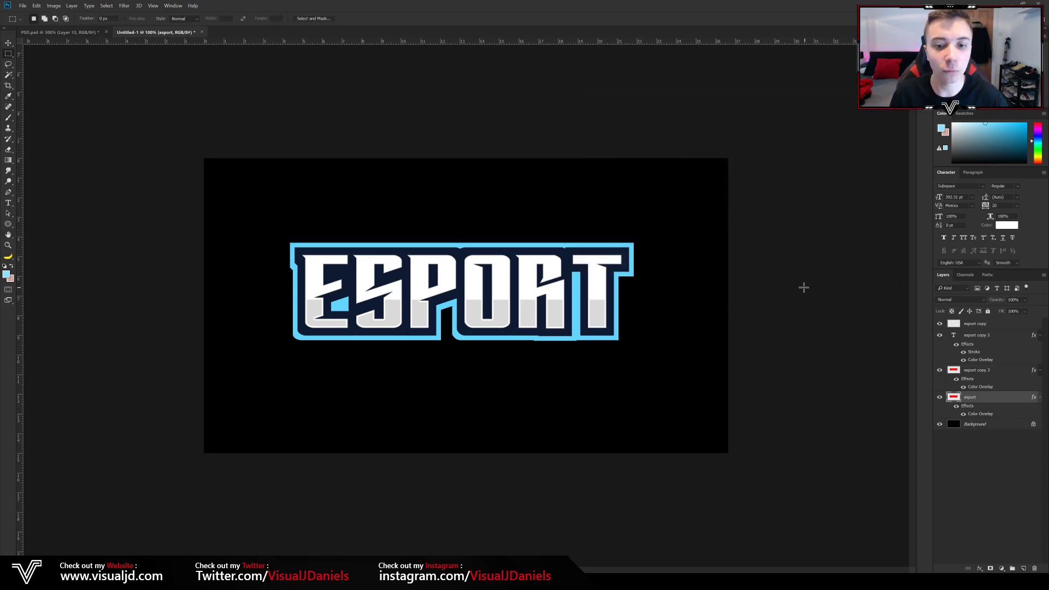
{"action": "key", "text": "v"}
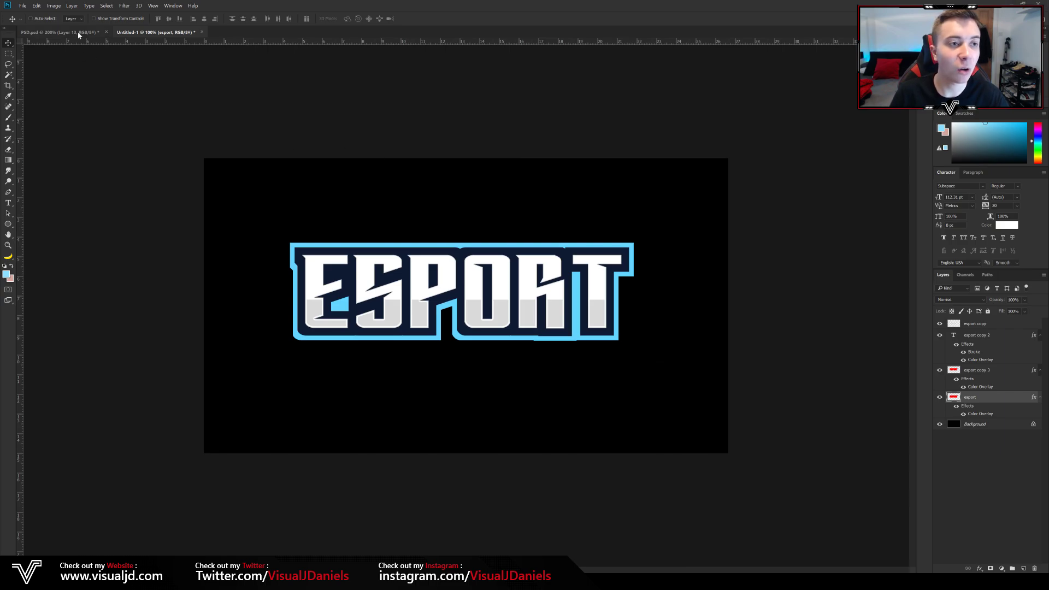
Review the small TEAM wording above the logo in the PSD.psd example and return to the Untitled-1 document.
{"action": "left_click", "coordinate": [61, 32]}
{"action": "scroll", "coordinate": [555, 241], "scroll_direction": "down", "scroll_amount": 2}
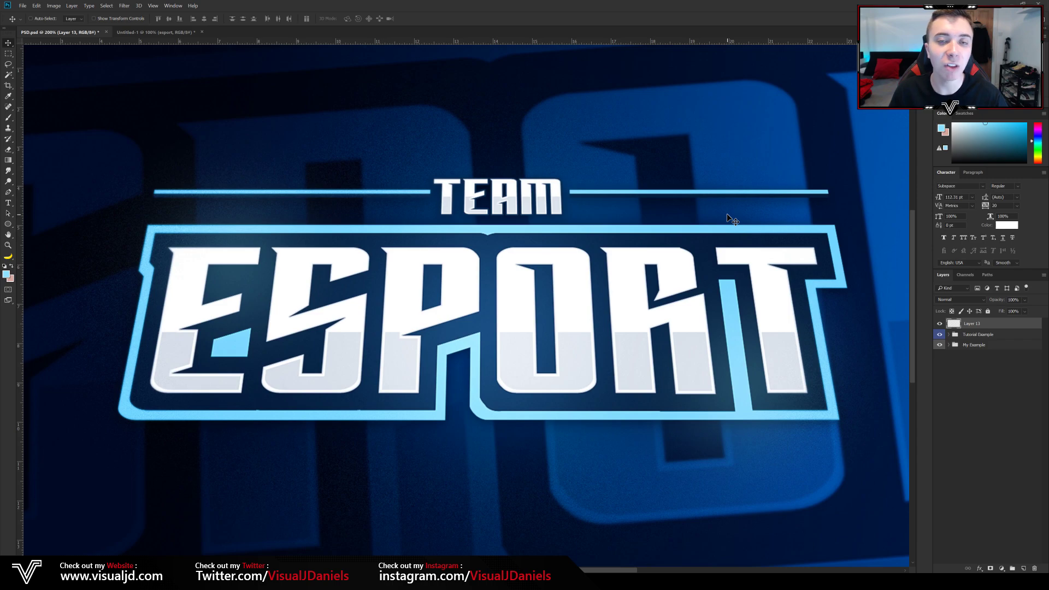
{"action": "left_click", "coordinate": [195, 34]}
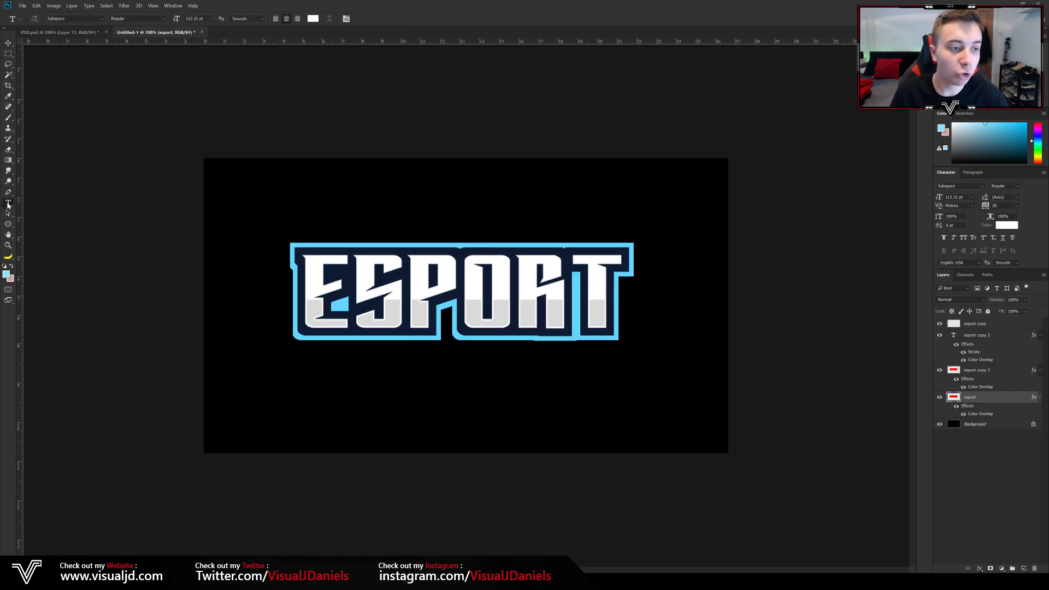
Add the text YOUR in the Subspace font above the ESPORT logo.
{"action": "left_click", "coordinate": [446, 206]}
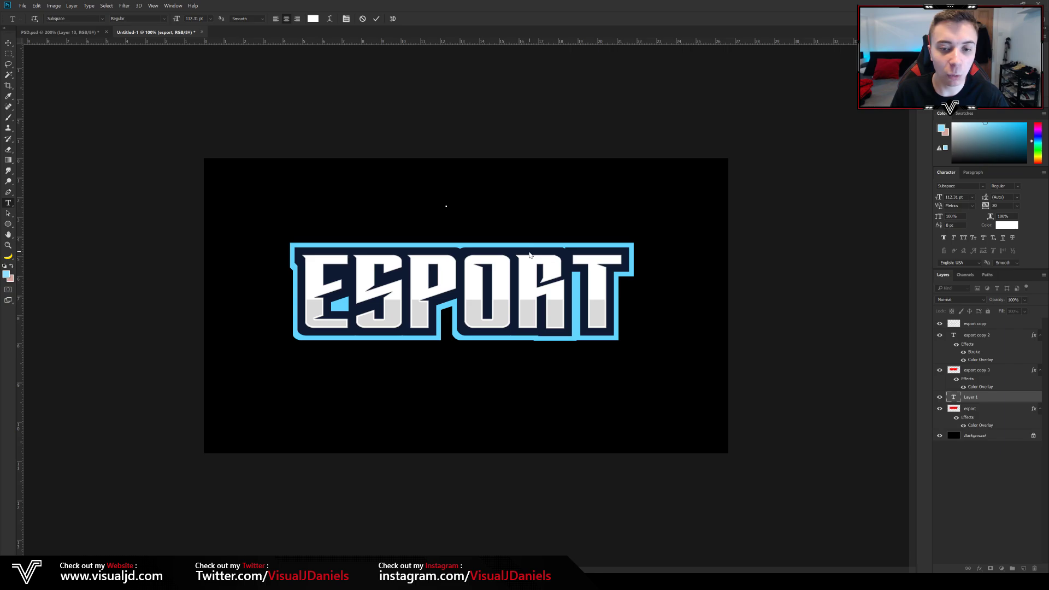
{"action": "type", "text": "UP"}
{"action": "key", "text": "ctrl+a"}
{"action": "type", "text": "YOUR"}
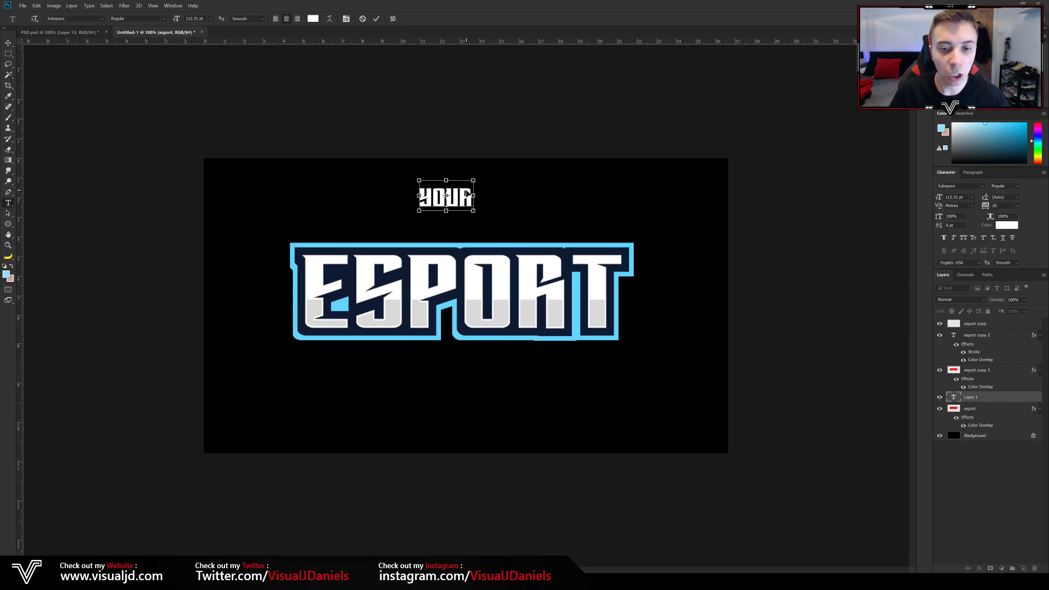
{"action": "key", "text": "ctrl+Return"}
Enlarge the YOUR text to about 113% and centre it horizontally above the ESPORT logo.
{"action": "key", "text": "ctrl+t"}
{"action": "left_click_drag", "start_coordinate": [497, 202], "coordinate": [501, 200]}
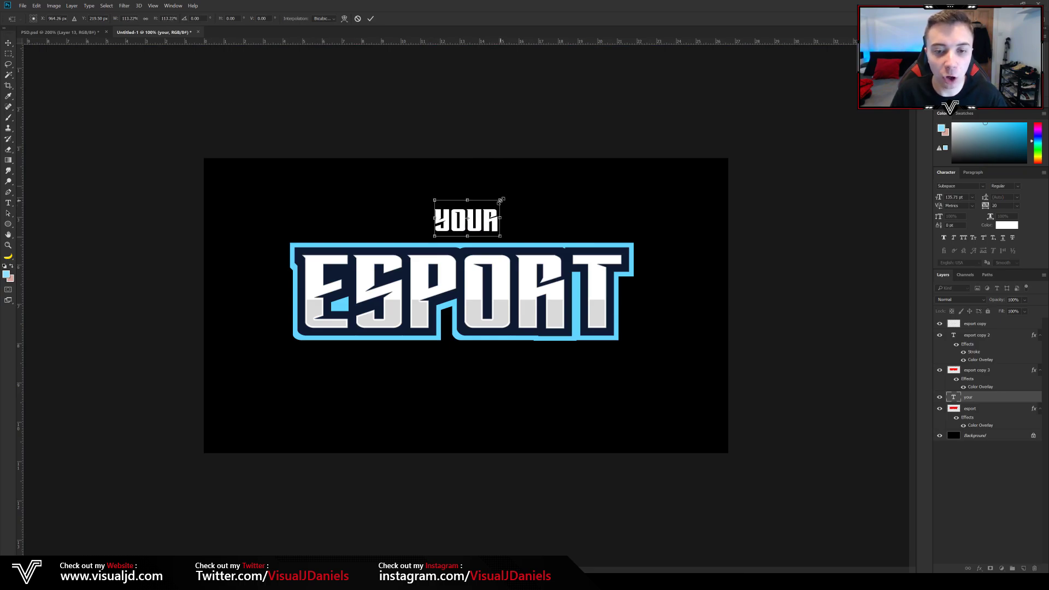
{"action": "key", "text": "Return"}
{"action": "left_click_drag", "start_coordinate": [496, 214], "coordinate": [485, 215]}
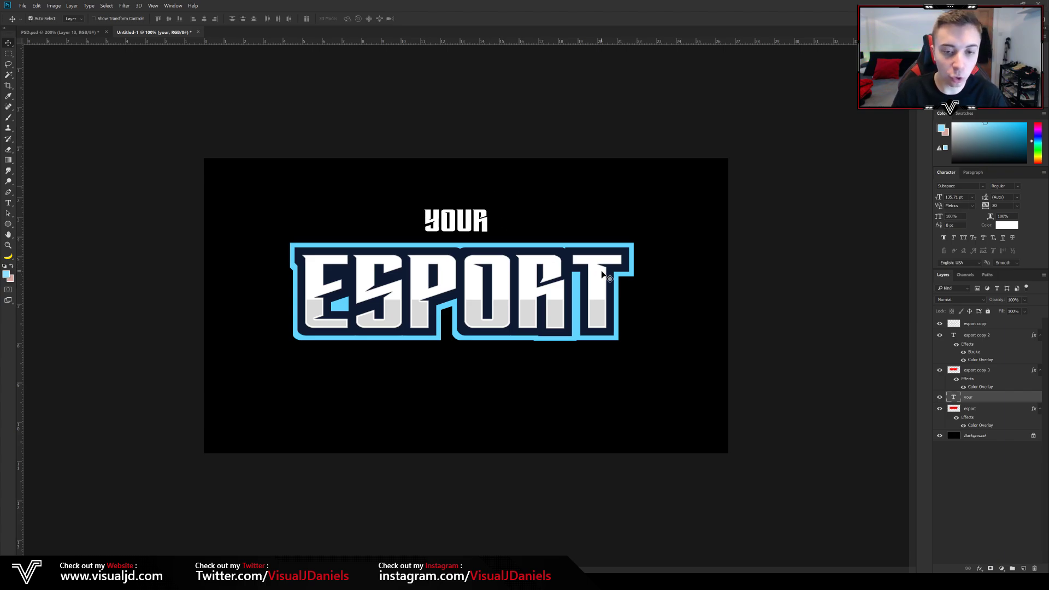
{"action": "key", "text": "ctrl"}
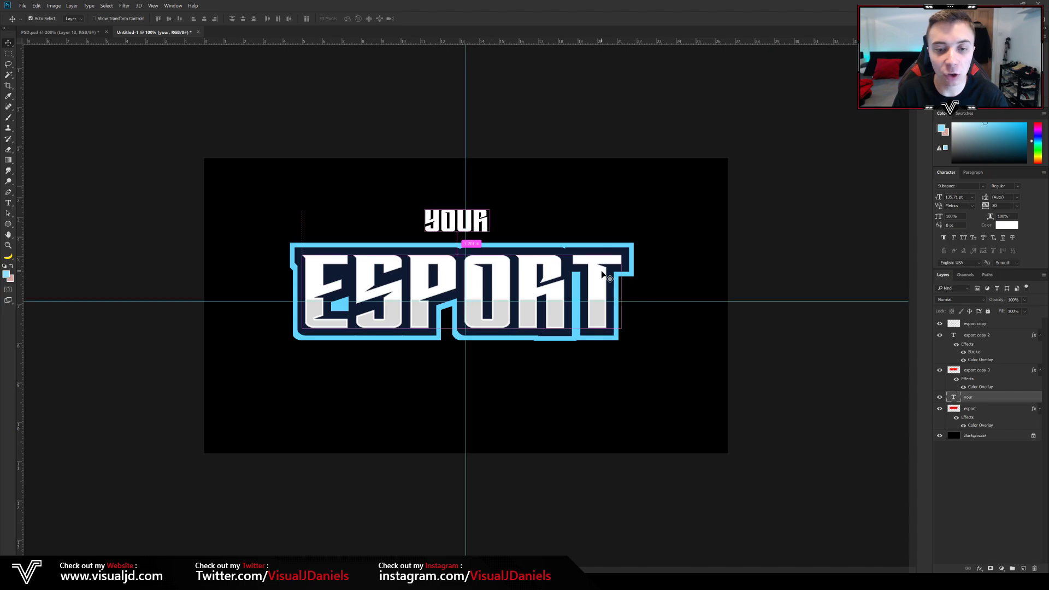
{"action": "key", "text": "ctrl+t"}
{"action": "left_click_drag", "start_coordinate": [485, 221], "coordinate": [494, 221]}
{"action": "key", "text": "Return"}
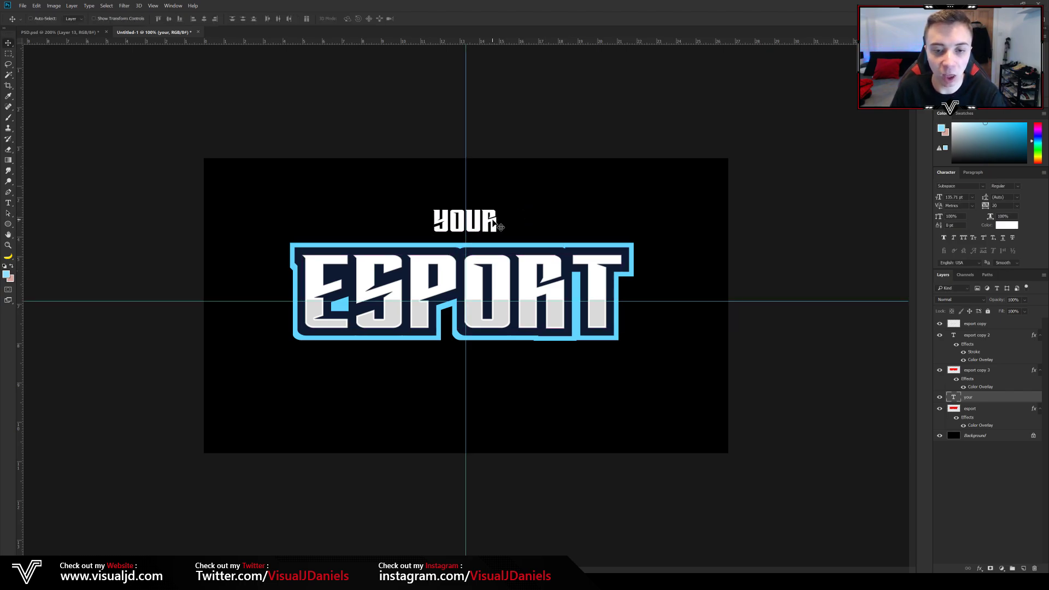
Bring the YOUR text layer to the top of the layer stack and duplicate it.
{"action": "key", "text": "ctrl+shift+bracketright"}
{"action": "key", "text": "ctrl+plus"}
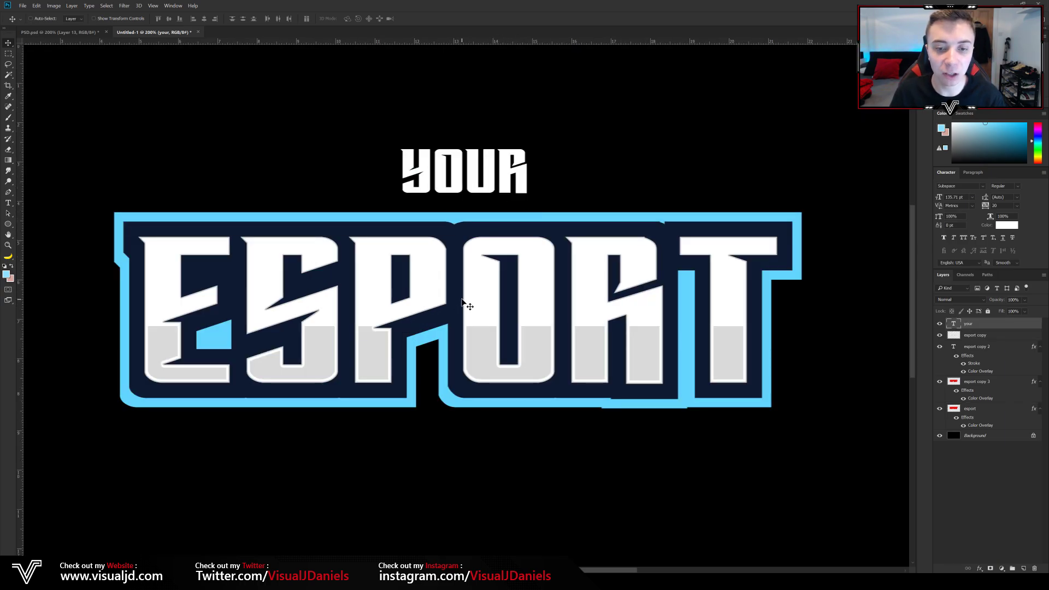
{"action": "scroll", "coordinate": [459, 314], "scroll_direction": "up", "scroll_amount": 2}
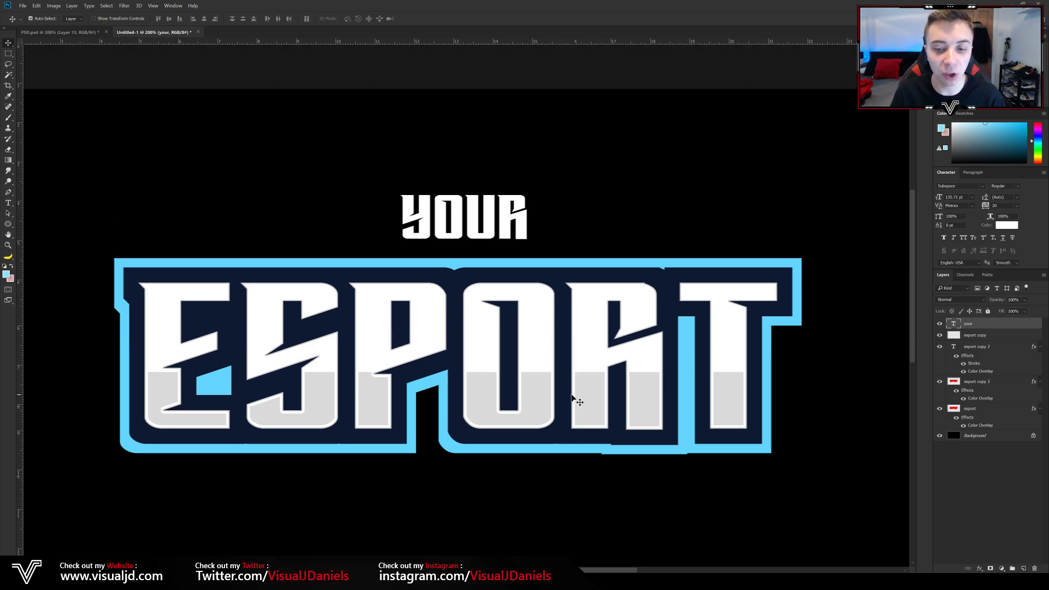
{"action": "scroll", "coordinate": [493, 328], "scroll_direction": "down", "scroll_amount": 2}
{"action": "scroll", "coordinate": [493, 305], "scroll_direction": "down", "scroll_amount": 1}
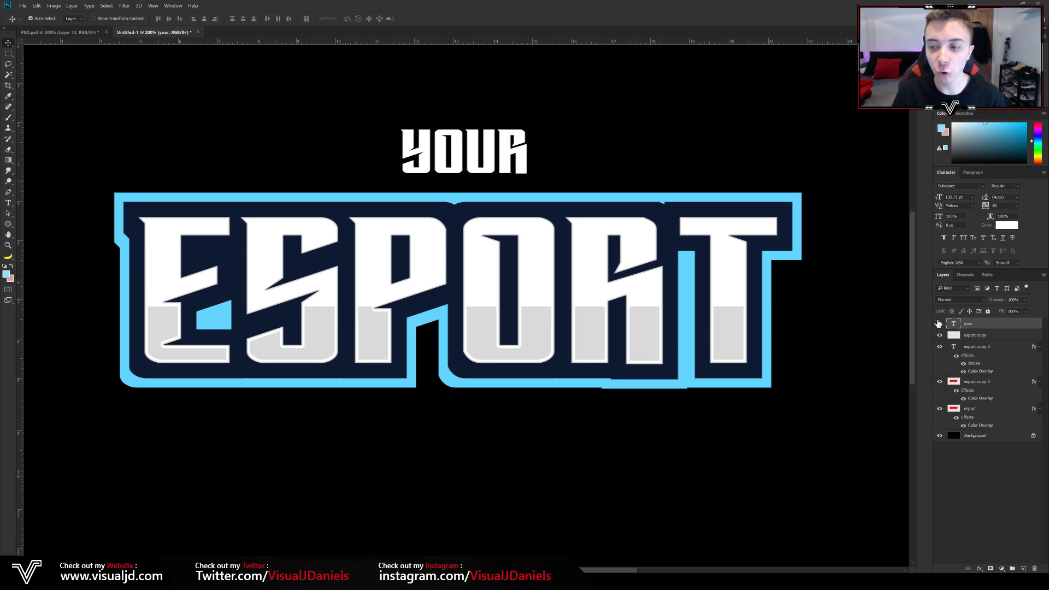
{"action": "key", "text": "ctrl+j"}
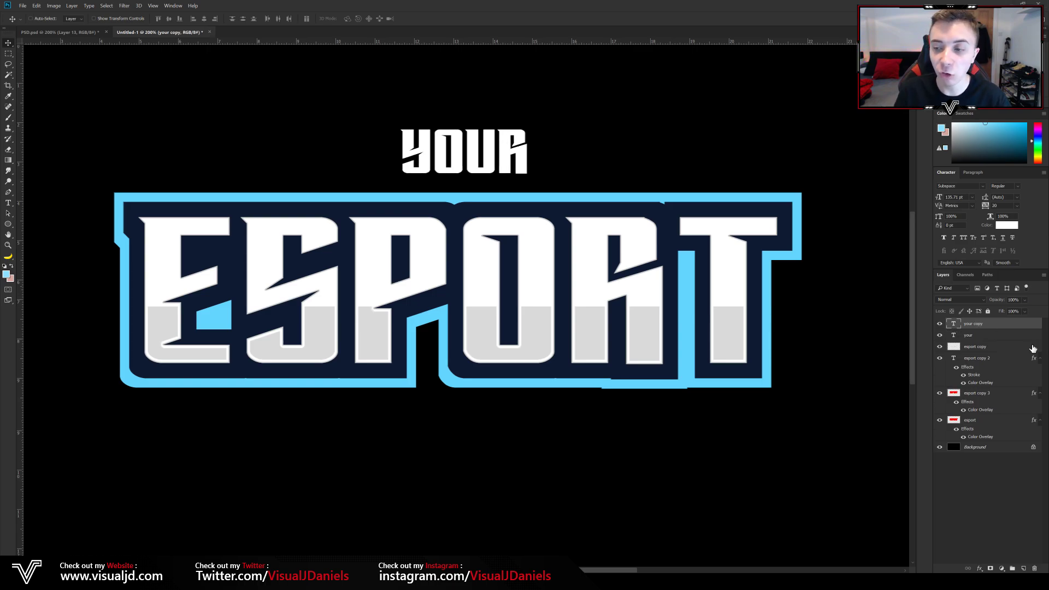
Add a Color Overlay to the YOUR copy layer in the grey #dadada sampled from the ESPORT shading.
{"action": "double_click", "coordinate": [1001, 327]}
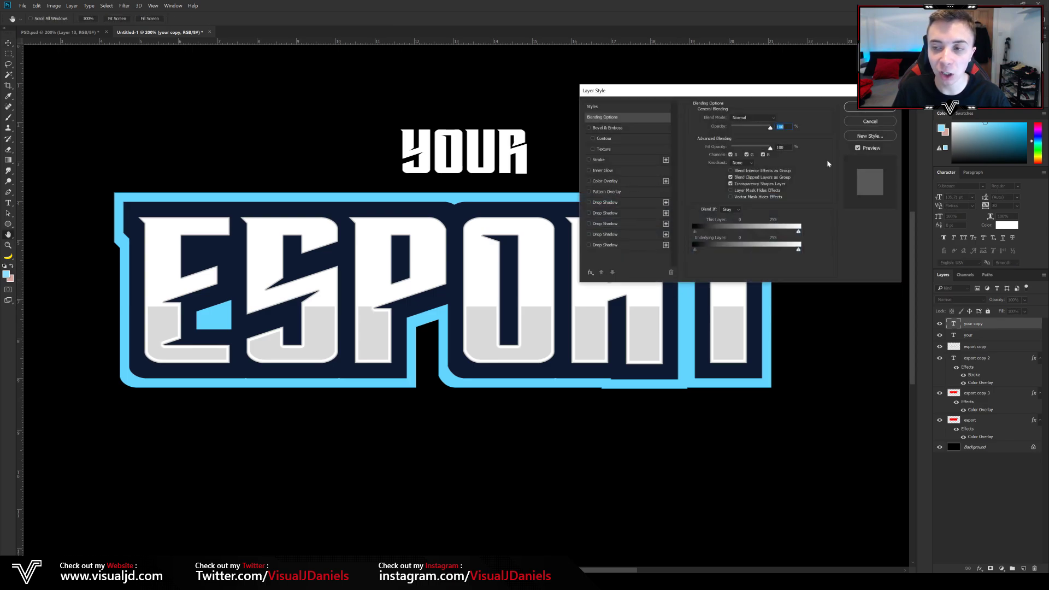
{"action": "left_click", "coordinate": [620, 181]}
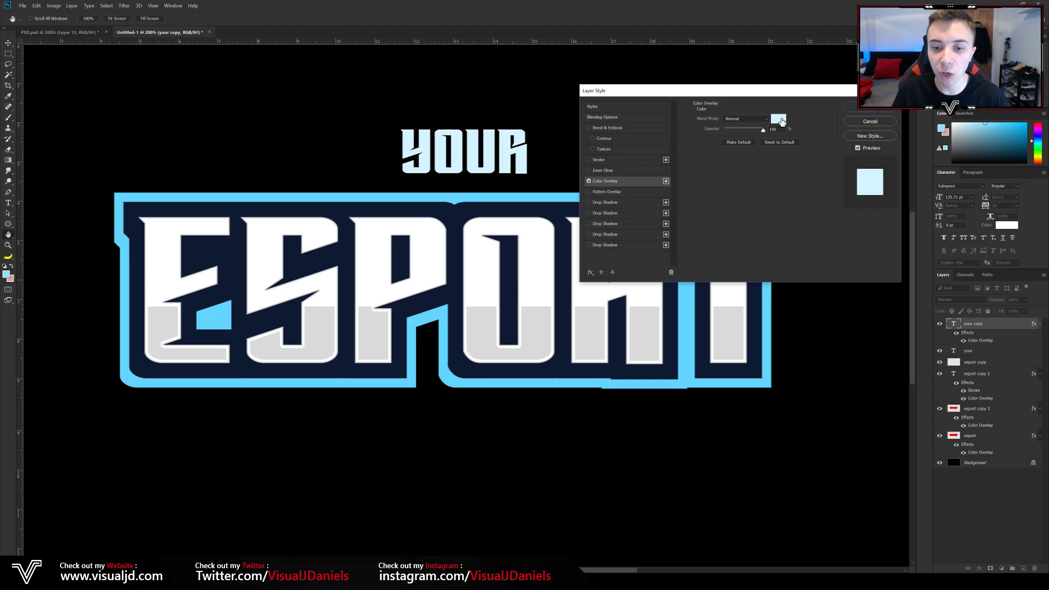
{"action": "left_click", "coordinate": [779, 120]}
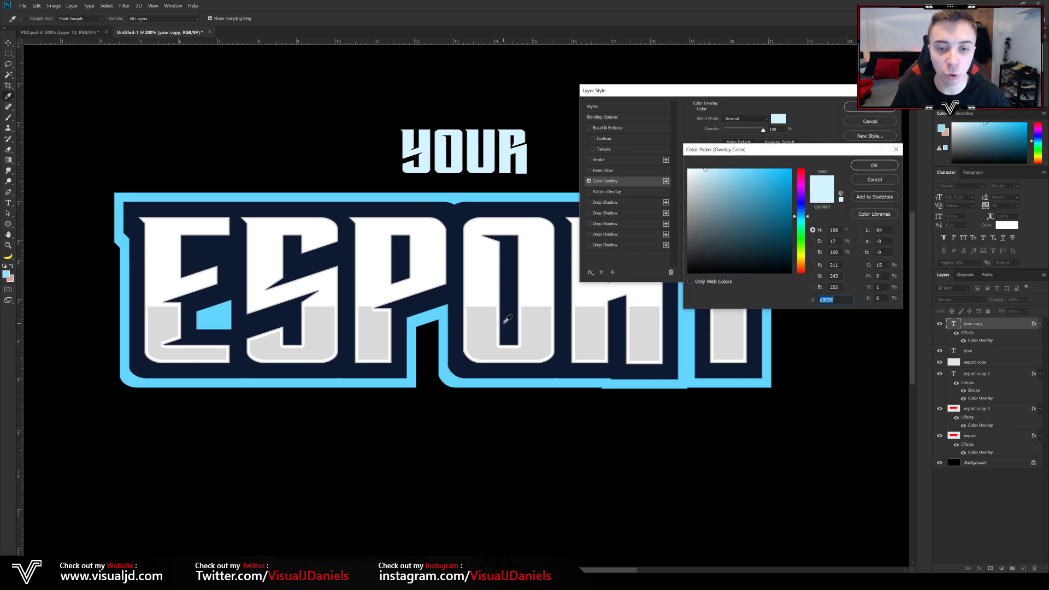
{"action": "left_click", "coordinate": [483, 311]}
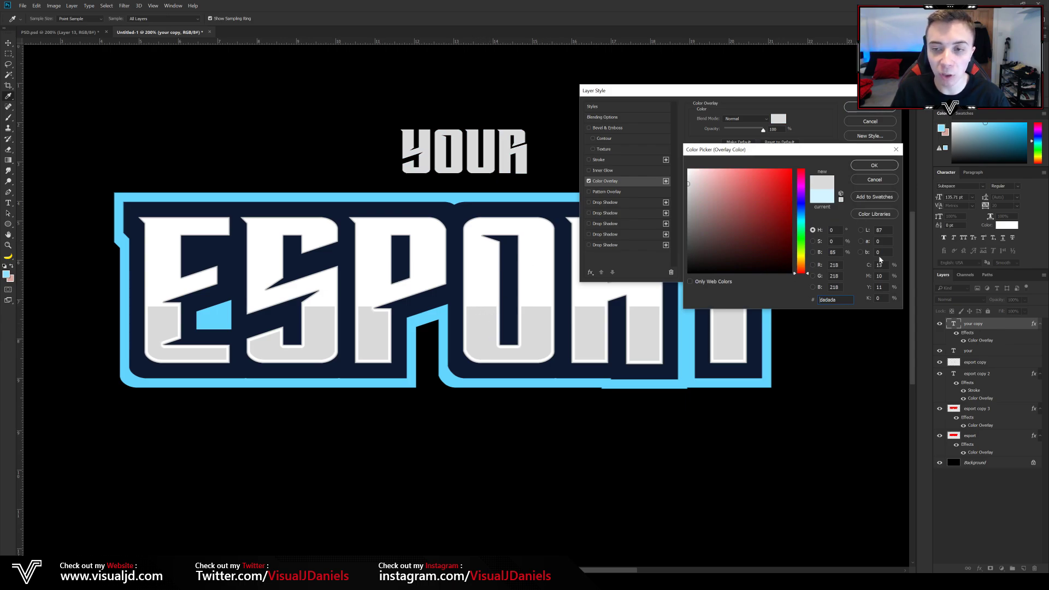
{"action": "left_click", "coordinate": [874, 165]}
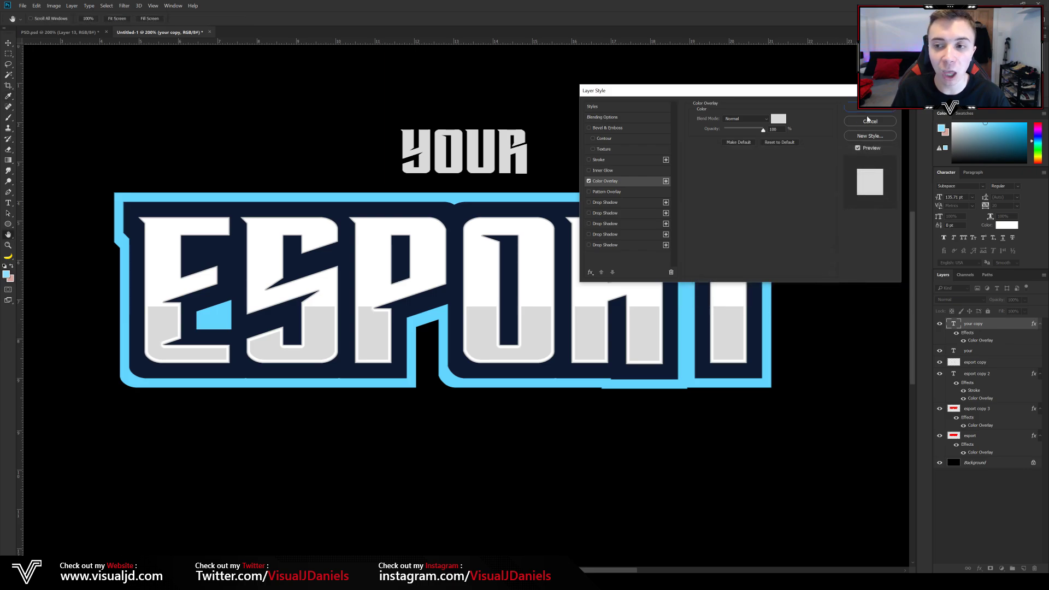
{"action": "left_click", "coordinate": [869, 107]}
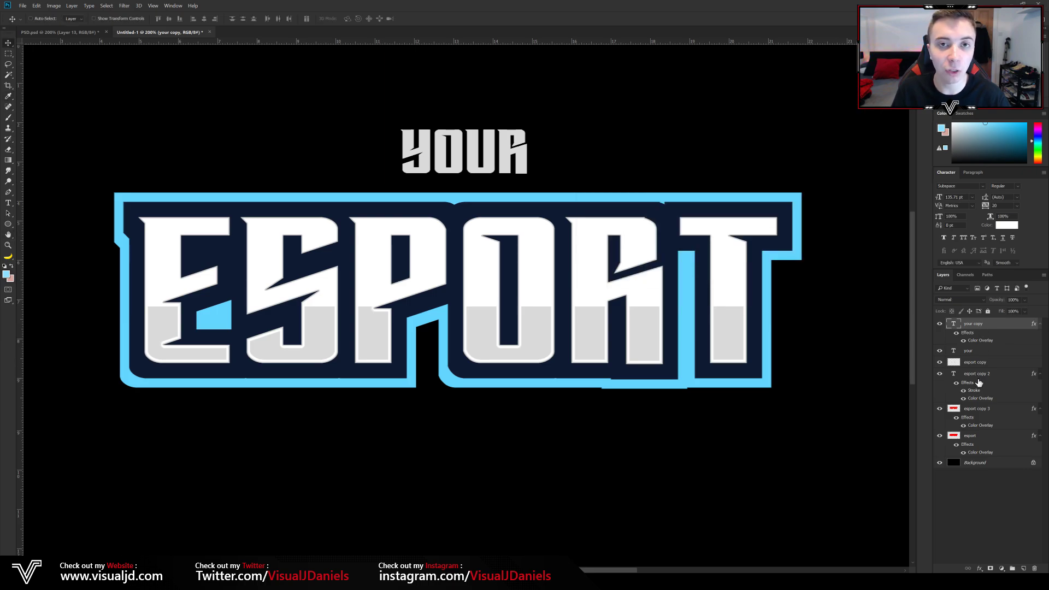
Rasterize the type and the layer style of the YOUR copy layer.
{"action": "right_click", "coordinate": [997, 329]}
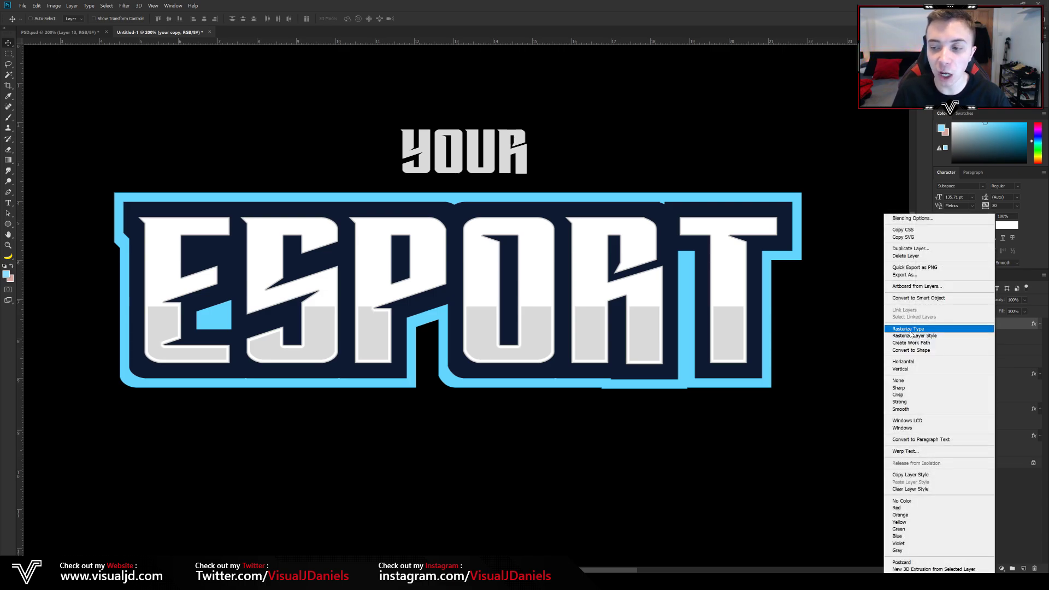
{"action": "left_click", "coordinate": [936, 330]}
{"action": "right_click", "coordinate": [996, 325]}
{"action": "left_click", "coordinate": [447, 194]}
Shrink the grey YOUR copy inside the white letters using the Maximum filter with a 3.5-pixel radius, preserving roundness.
{"action": "left_click", "coordinate": [124, 6]}
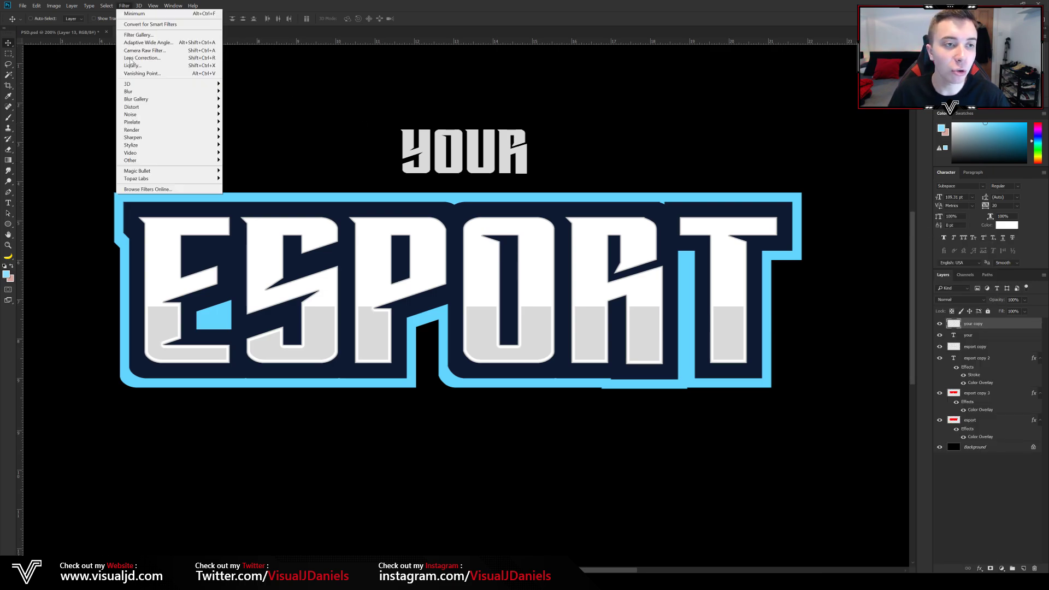
{"action": "mouse_move", "coordinate": [156, 161]}
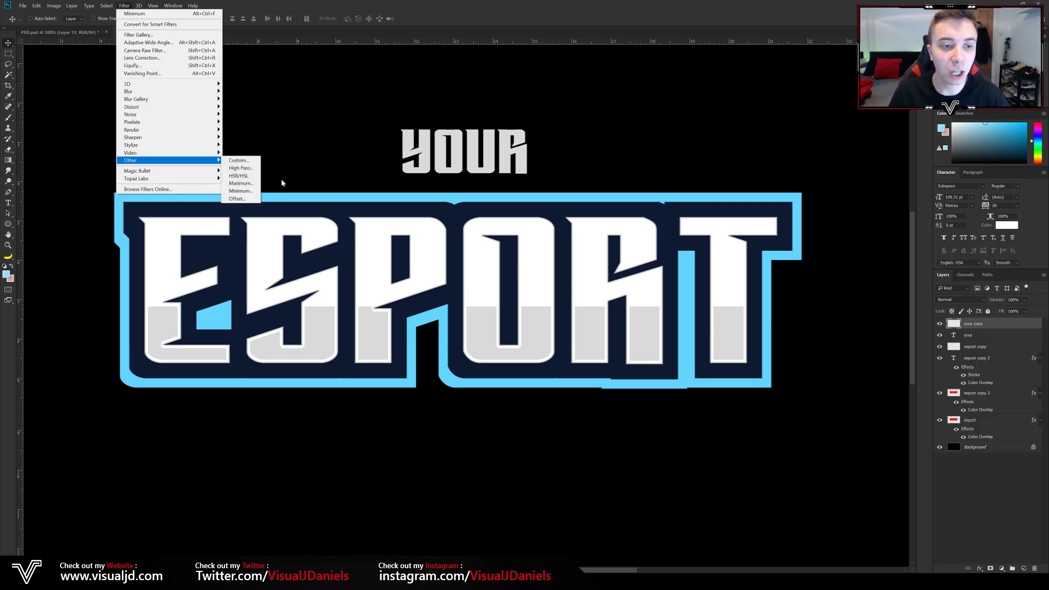
{"action": "left_click", "coordinate": [241, 184]}
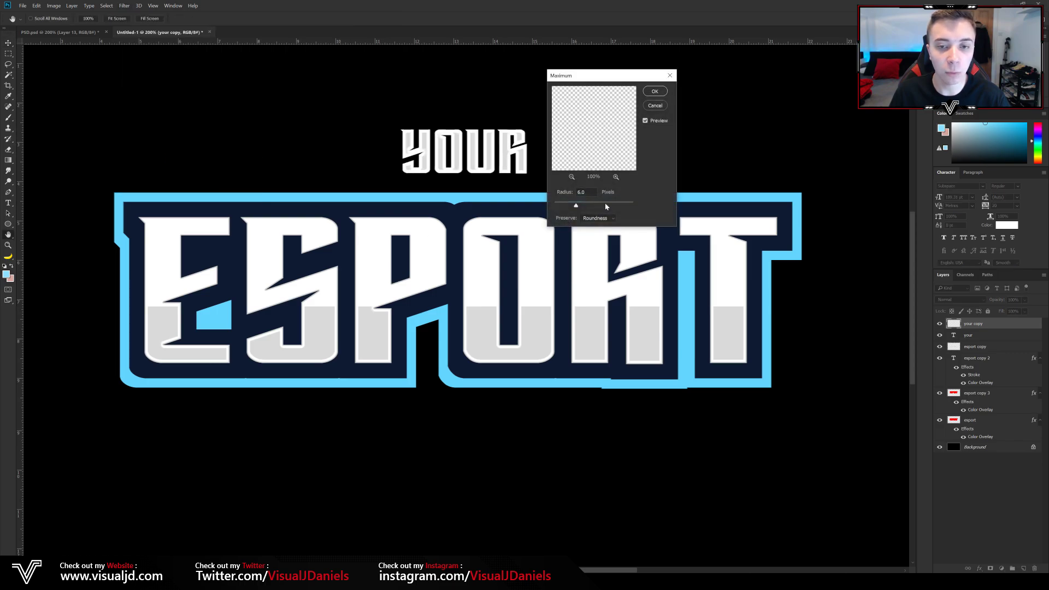
{"action": "left_click", "coordinate": [596, 218]}
{"action": "left_click", "coordinate": [584, 220]}
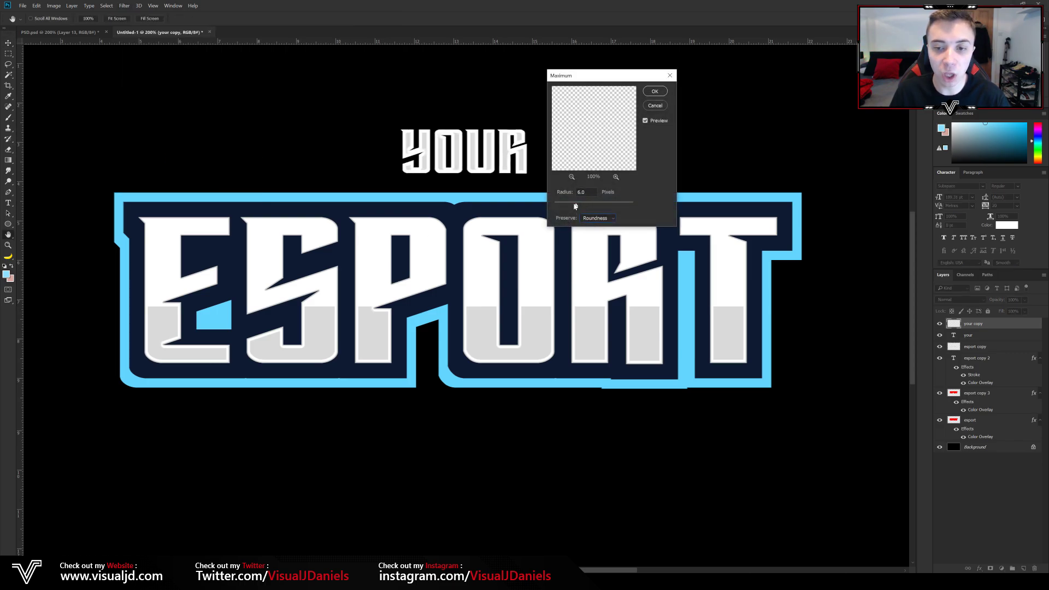
{"action": "left_click_drag", "start_coordinate": [569, 207], "coordinate": [568, 208]}
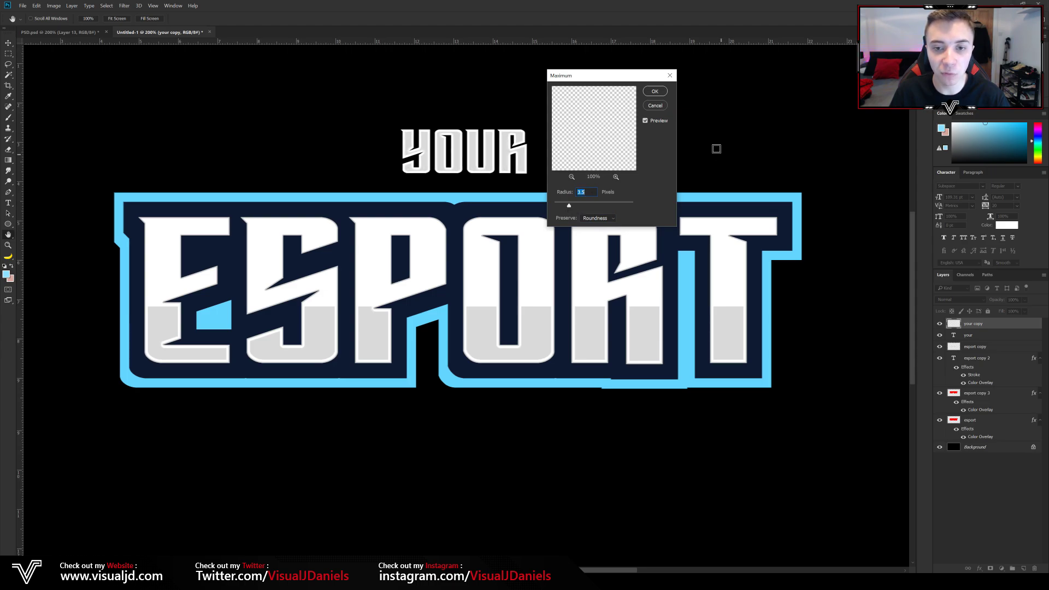
{"action": "left_click", "coordinate": [661, 94]}
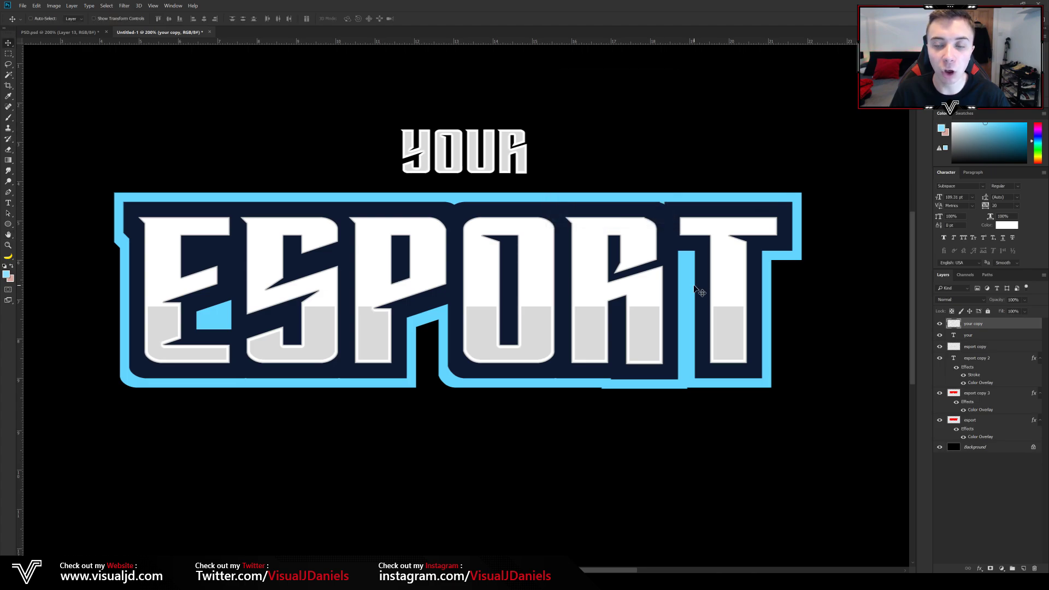
Try to delete the upper part of the grey YOUR shading with a rectangular selection, and undo the deletion.
{"action": "key", "text": "m"}
{"action": "key", "text": "ctrl+plus"}
{"action": "key", "text": "ctrl+plus"}
{"action": "scroll", "coordinate": [133, 269], "scroll_direction": "up", "scroll_amount": 1}
{"action": "scroll", "coordinate": [609, 381], "scroll_direction": "down", "scroll_amount": 1}
{"action": "scroll", "coordinate": [610, 384], "scroll_direction": "up", "scroll_amount": 3}
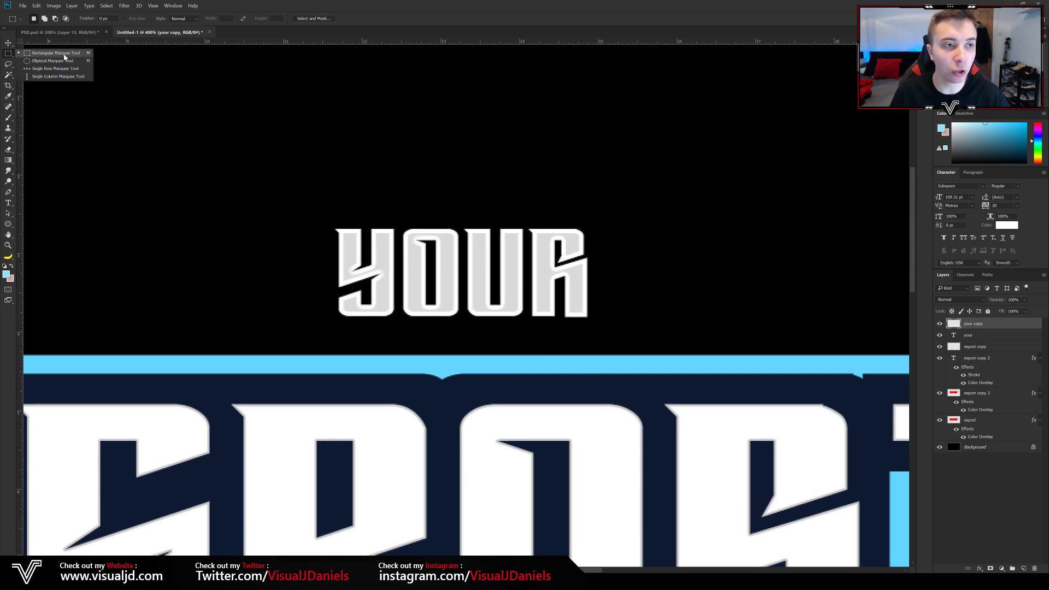
{"action": "left_click_drag", "start_coordinate": [252, 151], "coordinate": [728, 288]}
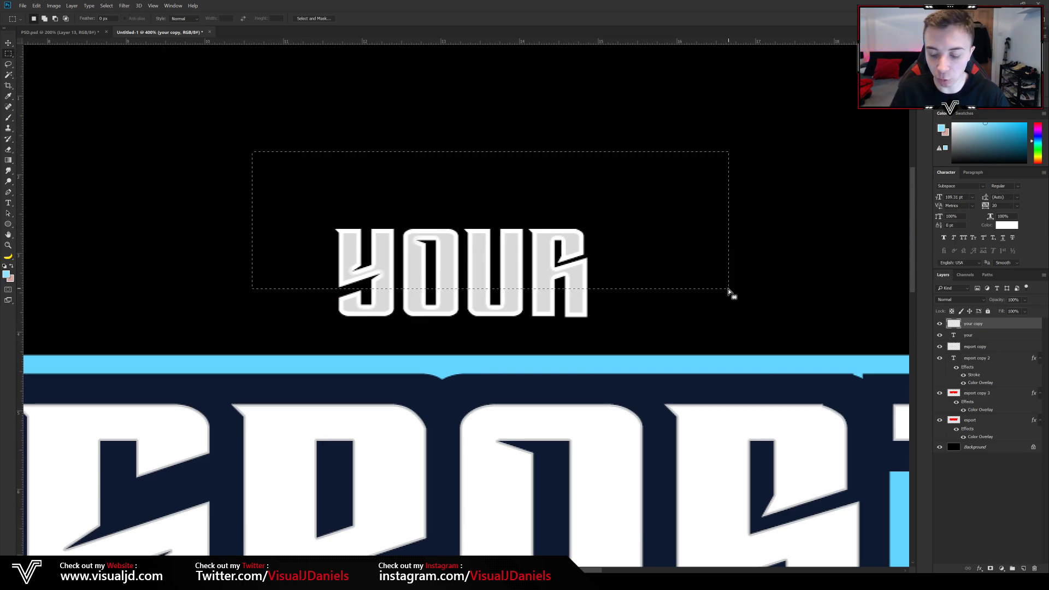
{"action": "key", "text": "Delete"}
{"action": "key", "text": "ctrl+d"}
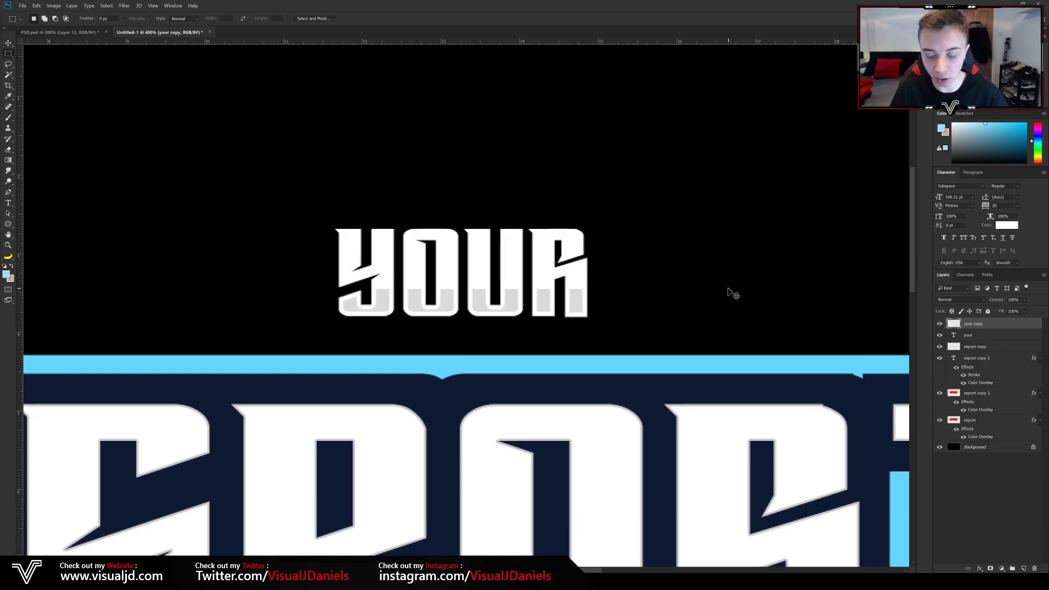
{"action": "key", "text": "ctrl+alt+z"}
{"action": "key", "text": "ctrl+alt+z"}
Delete the upper two-thirds of the grey YOUR shading, keeping it only on the lower third of the letters.
{"action": "left_click_drag", "start_coordinate": [236, 179], "coordinate": [727, 286]}
{"action": "key", "text": "Delete"}
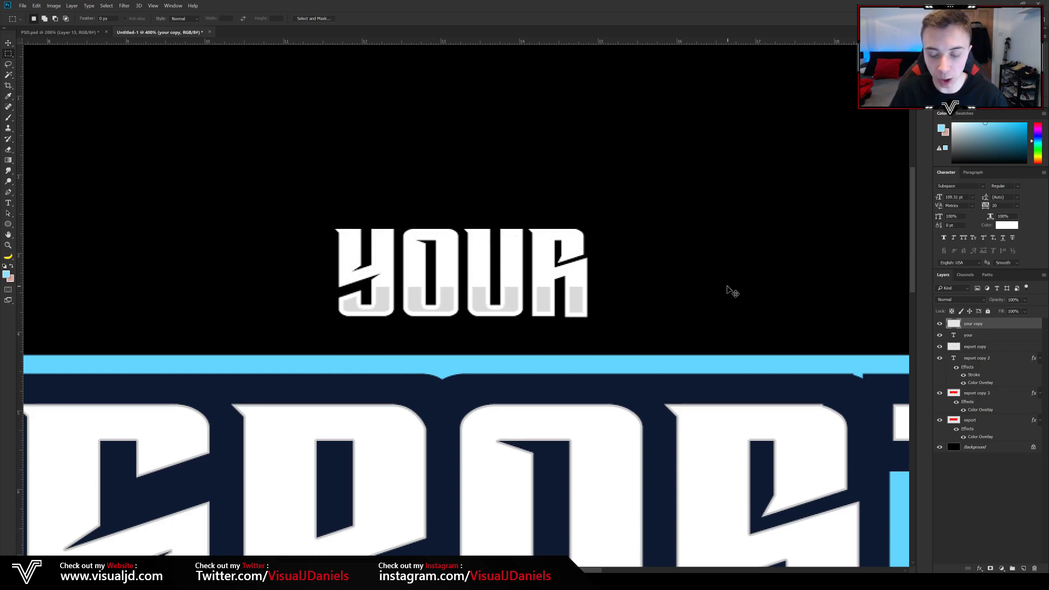
{"action": "key", "text": "ctrl+minus"}
{"action": "key", "text": "ctrl+minus"}
{"action": "key", "text": "ctrl+minus"}
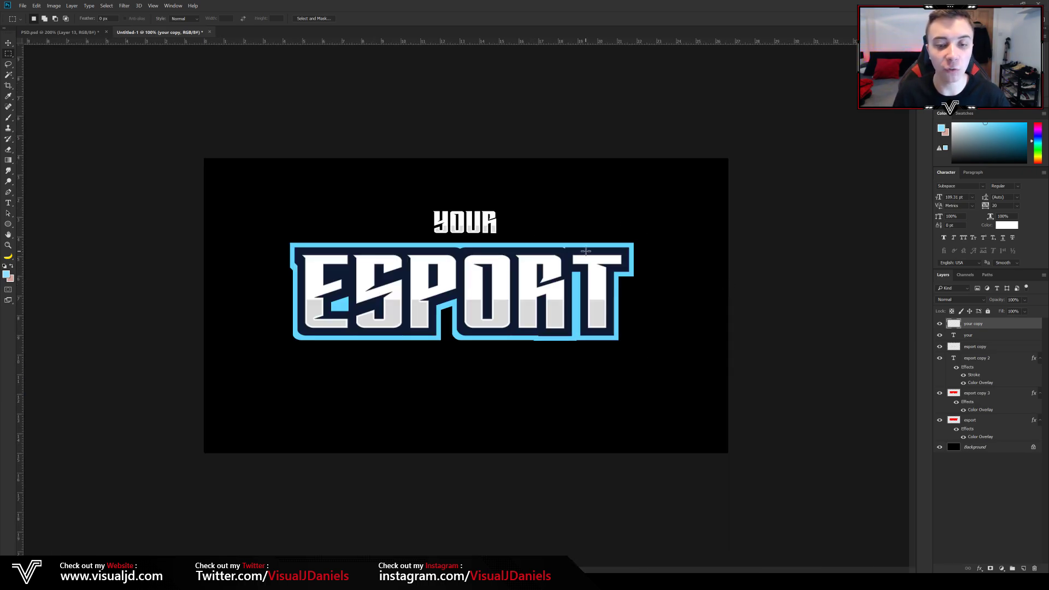
{"action": "key", "text": "v"}
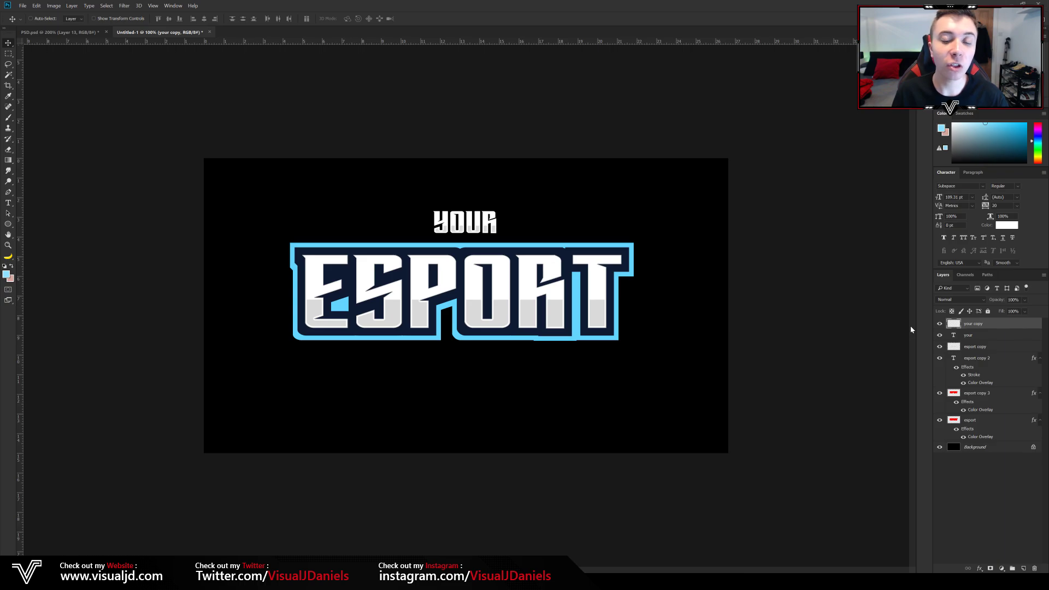
Reduce the opacity of the grey YOUR shading layer to 71%, and return to the Untitled-1 document.
{"action": "left_click", "coordinate": [1025, 301]}
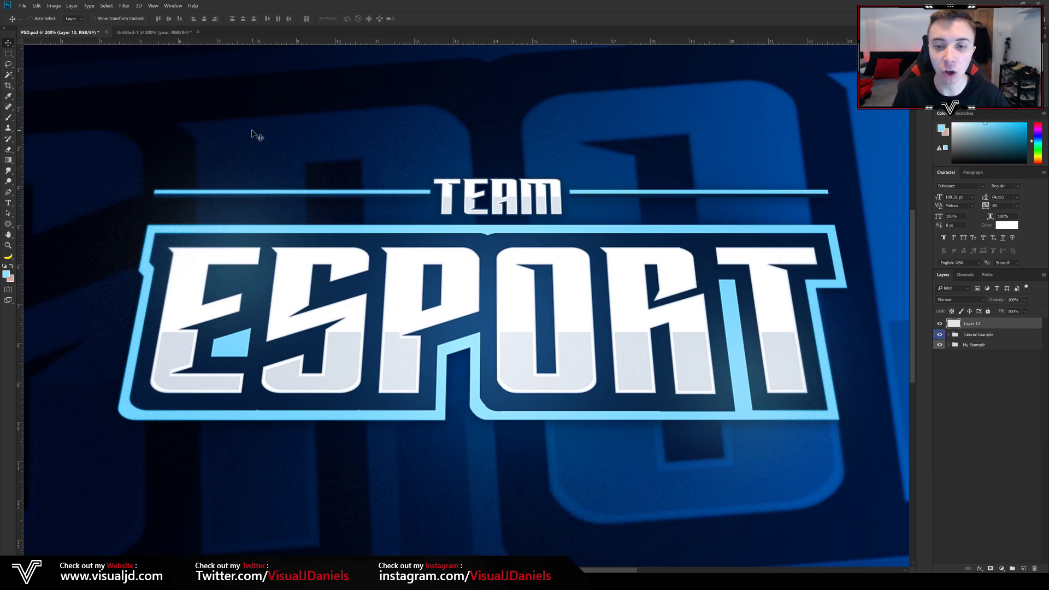
{"action": "left_click", "coordinate": [174, 34]}
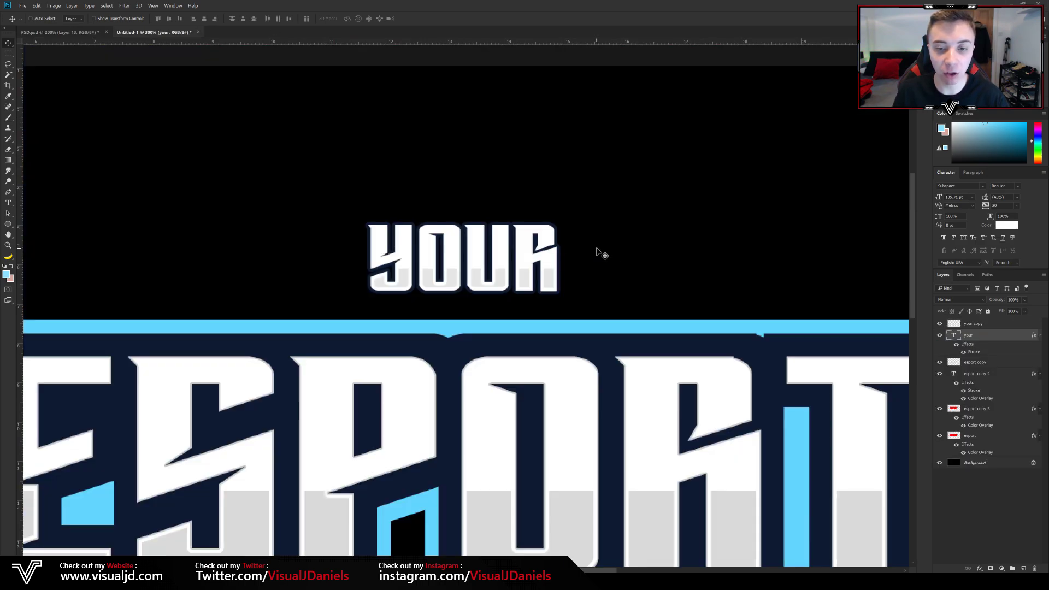
{"action": "key", "text": "ctrl+minus"}
Create a new empty layer directly above the grey YOUR shading layer.
{"action": "left_click", "coordinate": [992, 327]}
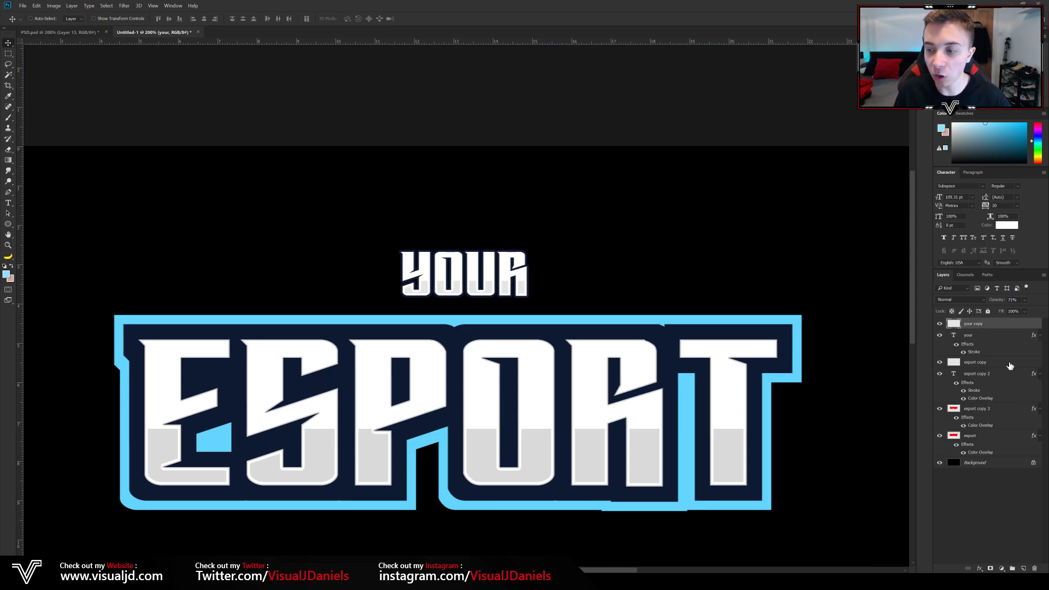
{"action": "left_click", "coordinate": [1023, 568]}
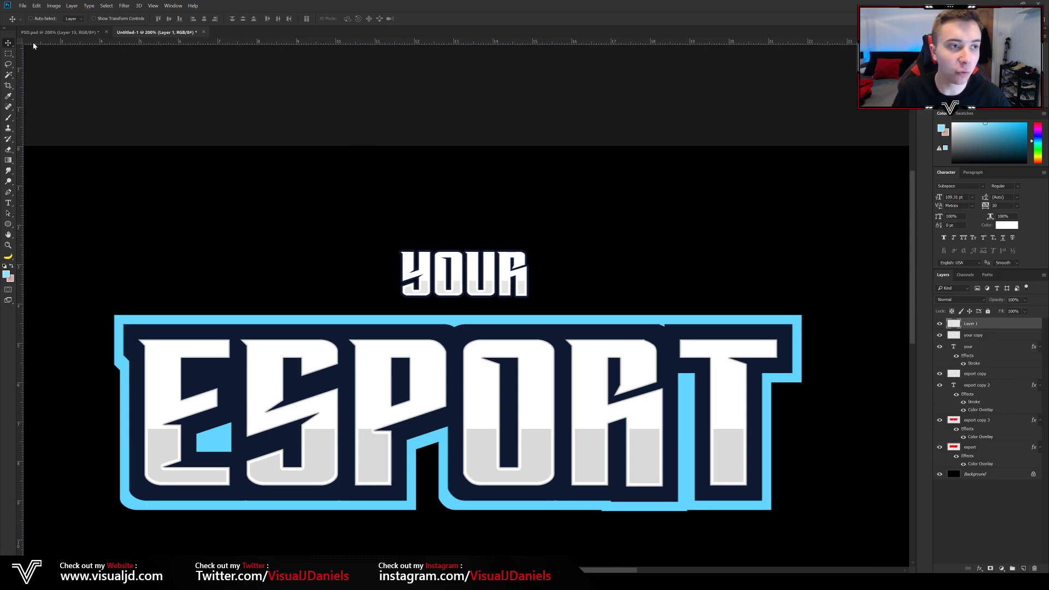
{"action": "left_click", "coordinate": [9, 55]}
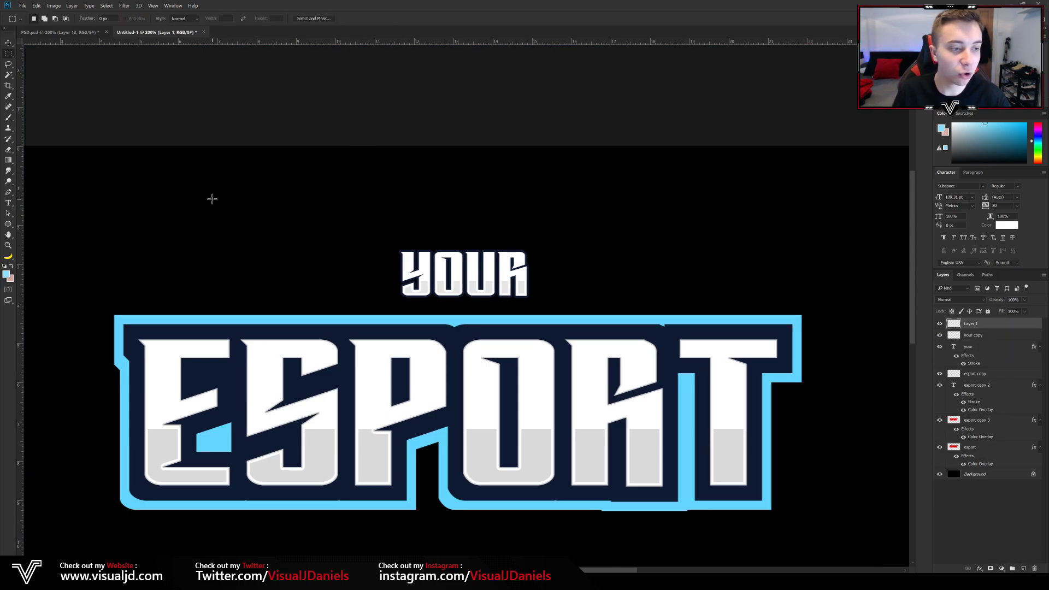
{"action": "scroll", "coordinate": [184, 203], "scroll_direction": "down", "scroll_amount": 2}
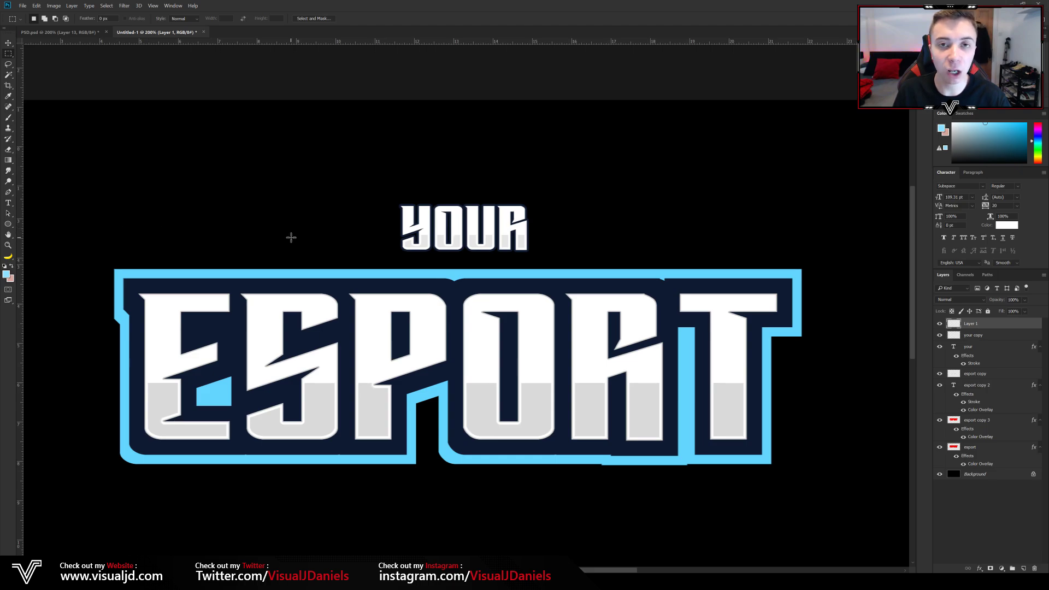
Show the guides and place vertical guides at the left and right outer edges of the ESPORT outline.
{"action": "key", "text": "ctrl+semicolon"}
{"action": "left_click_drag", "start_coordinate": [21, 175], "coordinate": [114, 170]}
{"action": "left_click_drag", "start_coordinate": [23, 150], "coordinate": [801, 249]}
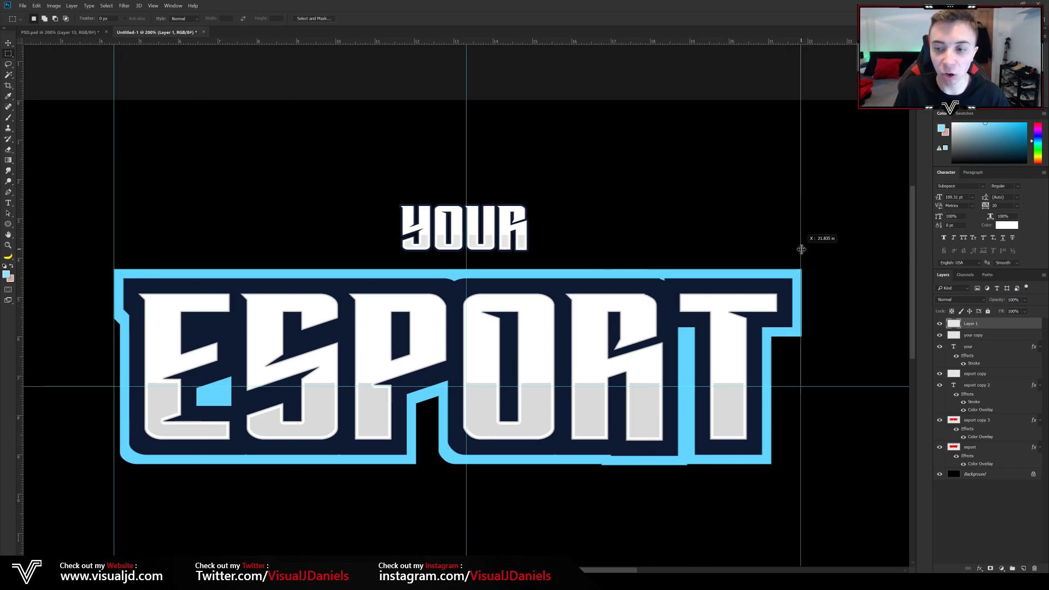
{"action": "scroll", "coordinate": [279, 210], "scroll_direction": "down", "scroll_amount": 2}
{"action": "scroll", "coordinate": [287, 216], "scroll_direction": "up", "scroll_amount": 2}
Draw a thin horizontal bar across the YOUR text between the two outer guides, filled with the outline's light blue #64d5ff.
{"action": "left_click_drag", "start_coordinate": [114, 226], "coordinate": [803, 235]}
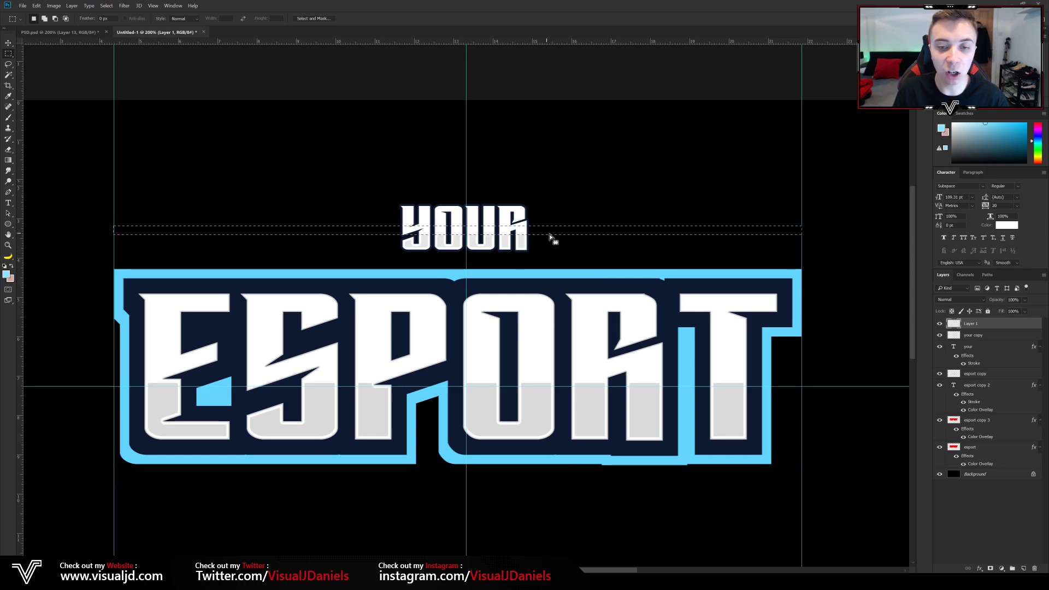
{"action": "right_click", "coordinate": [568, 234]}
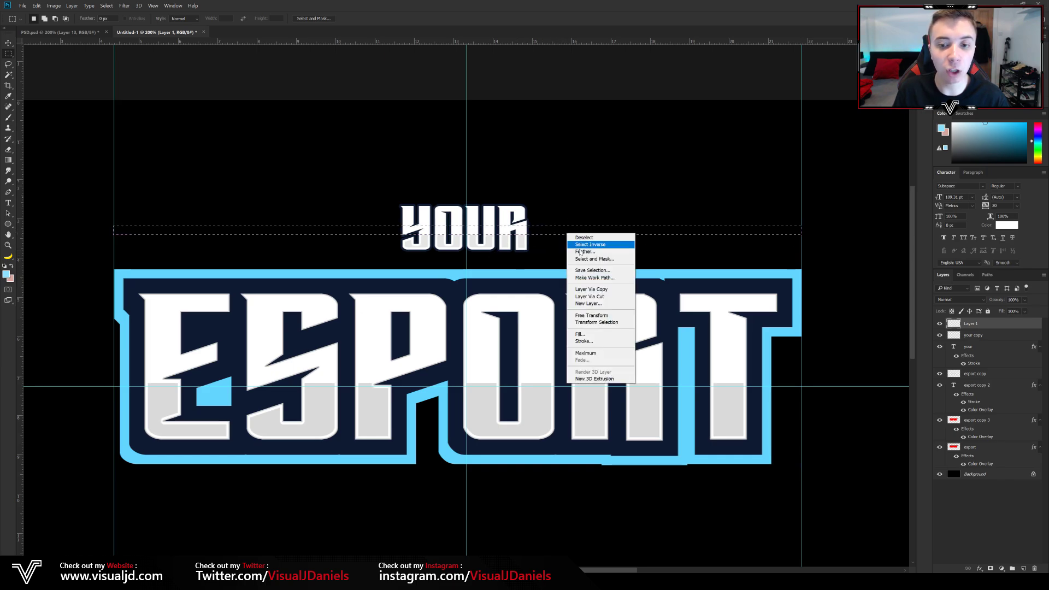
{"action": "left_click", "coordinate": [580, 334]}
{"action": "left_click", "coordinate": [483, 157]}
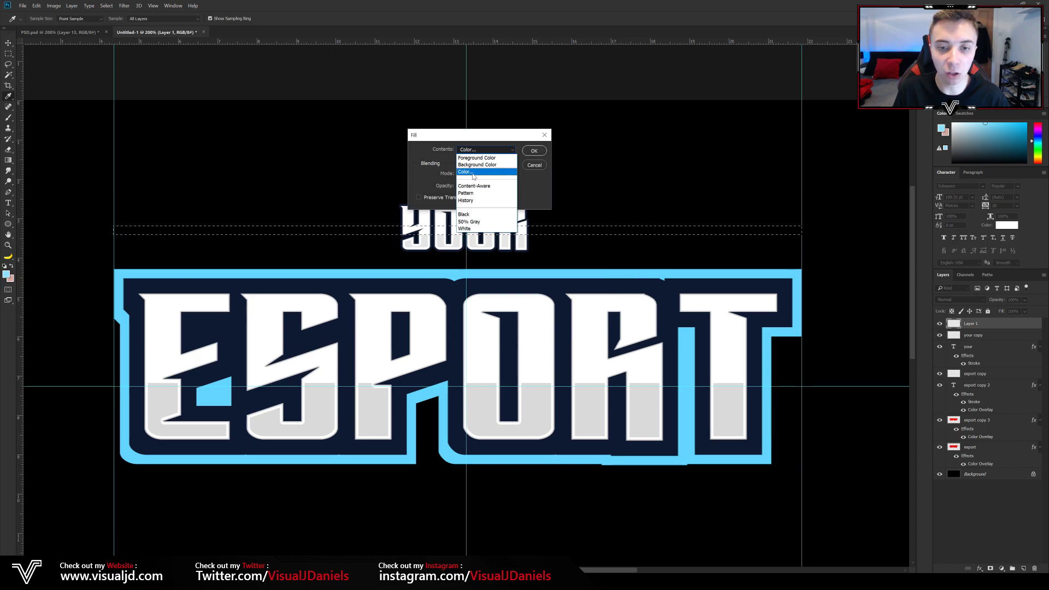
{"action": "left_click", "coordinate": [474, 176]}
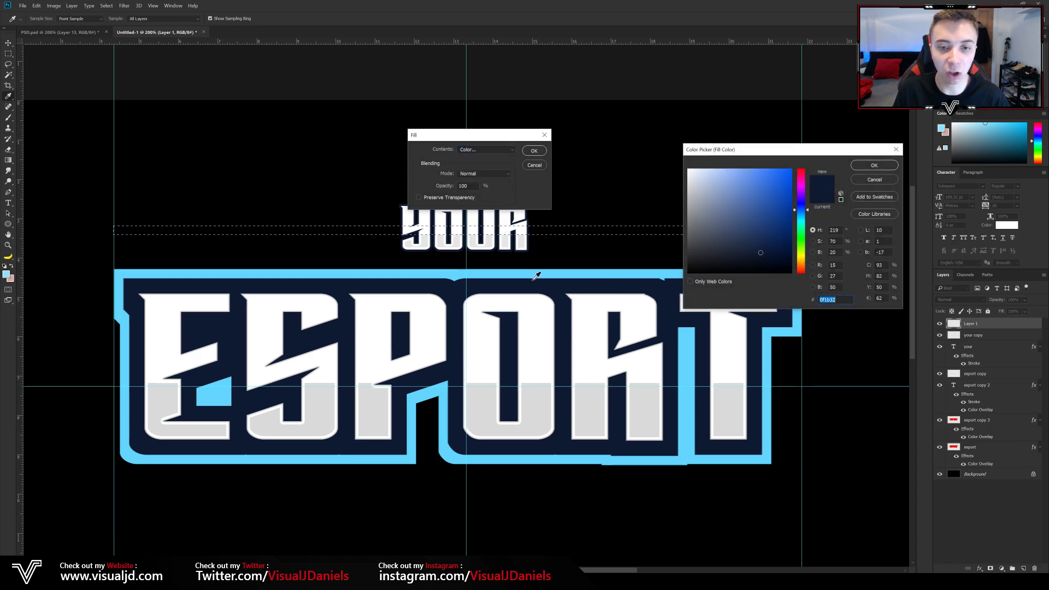
{"action": "left_click", "coordinate": [645, 274]}
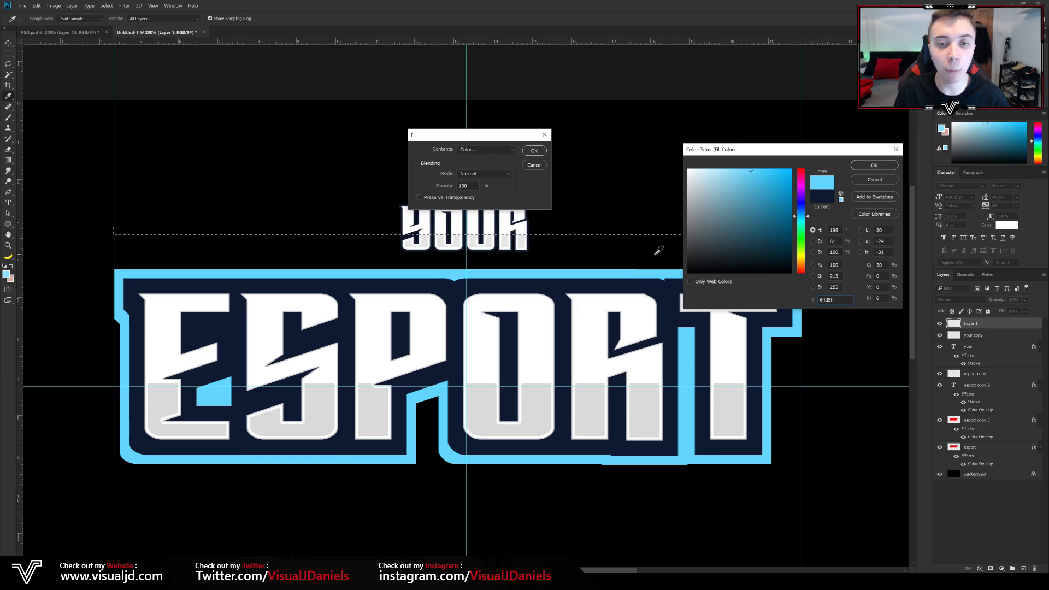
{"action": "left_click", "coordinate": [874, 165]}
{"action": "left_click", "coordinate": [545, 151]}
{"action": "key", "text": "m"}
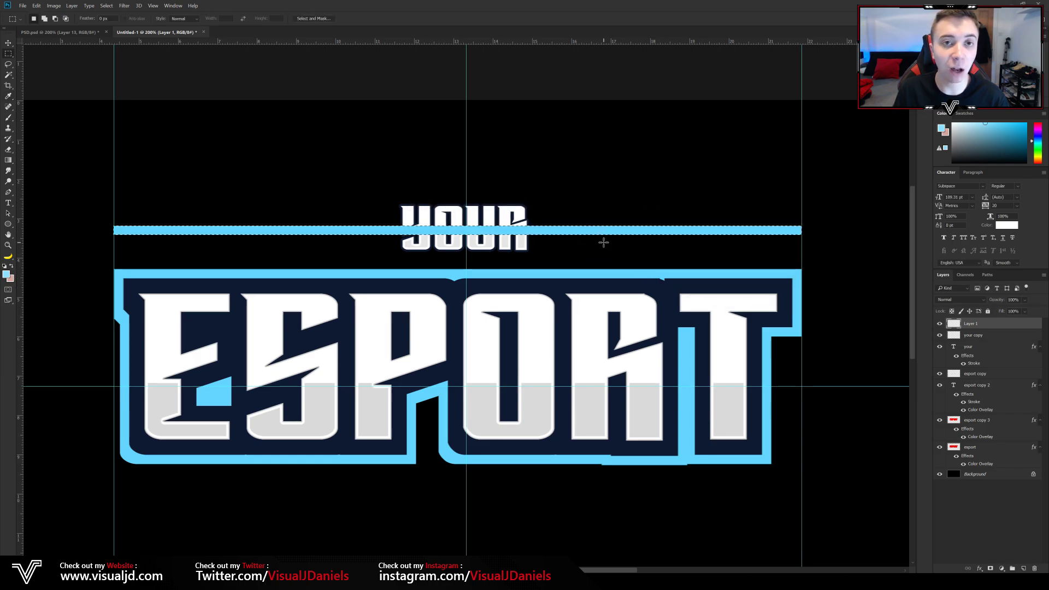
{"action": "key", "text": "ctrl+d"}
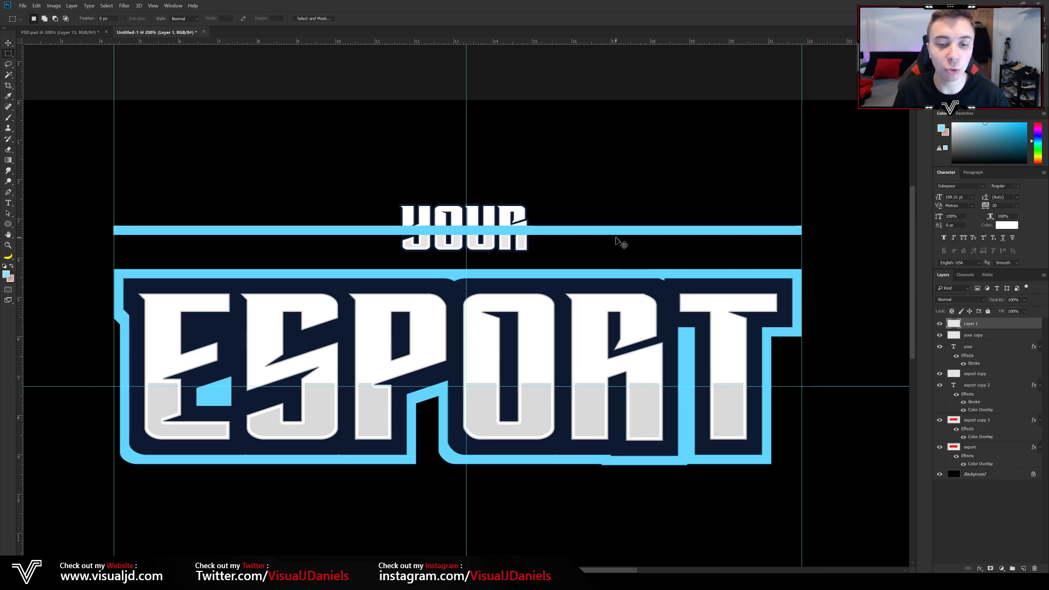
Delete the part of the light blue bar crossing the YOUR text, leaving a small gap on both sides, and deselect.
{"action": "scroll", "coordinate": [386, 192], "scroll_direction": "down", "scroll_amount": 1}
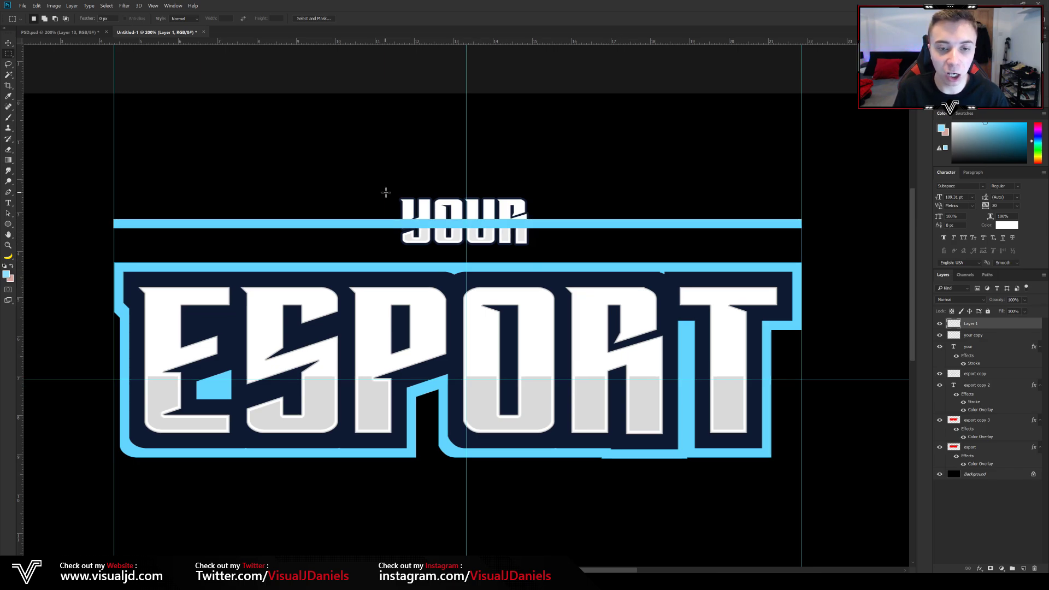
{"action": "left_click_drag", "start_coordinate": [394, 193], "coordinate": [534, 254]}
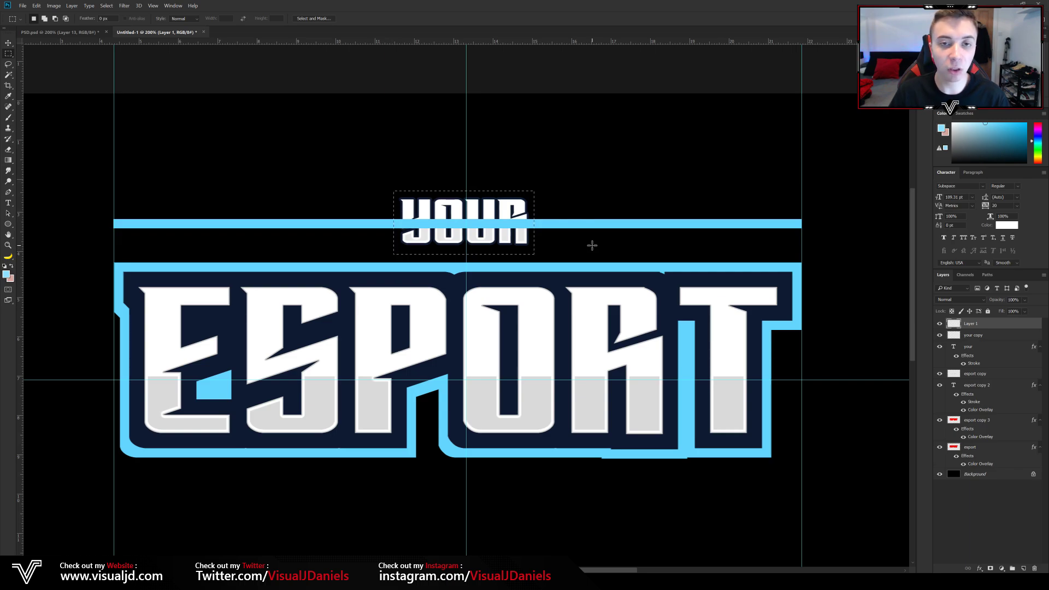
{"action": "key", "text": "Delete"}
{"action": "key", "text": "ctrl+d"}
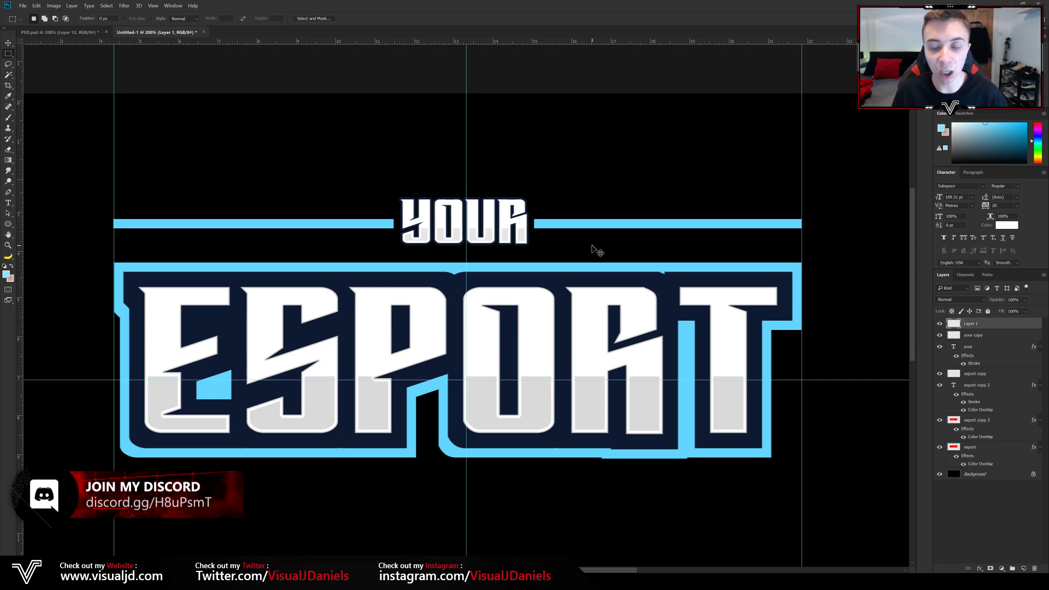
{"action": "key", "text": "ctrl+minus"}
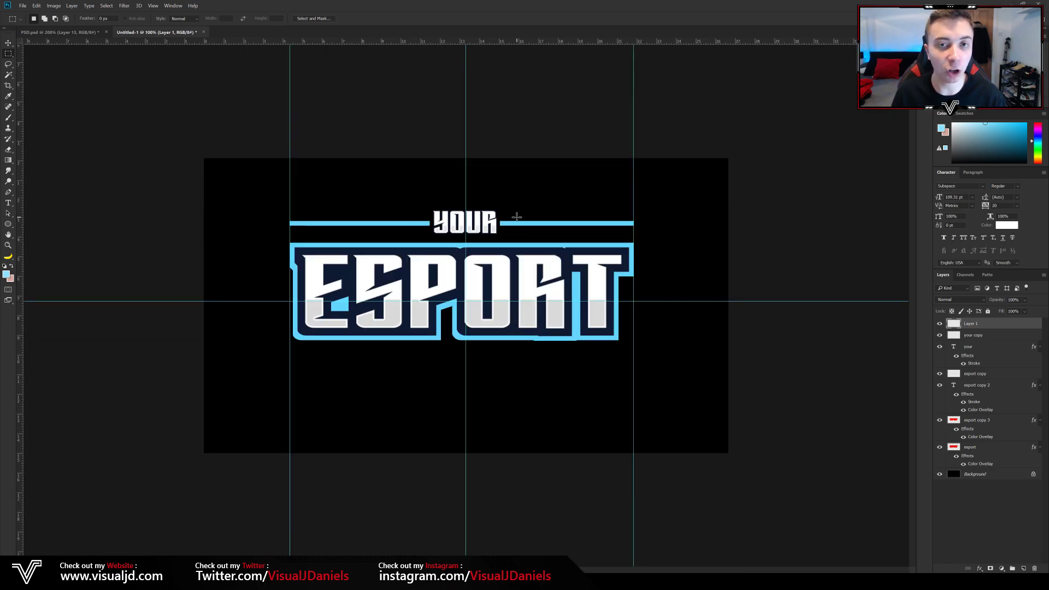
{"action": "key", "text": "ctrl+plus"}
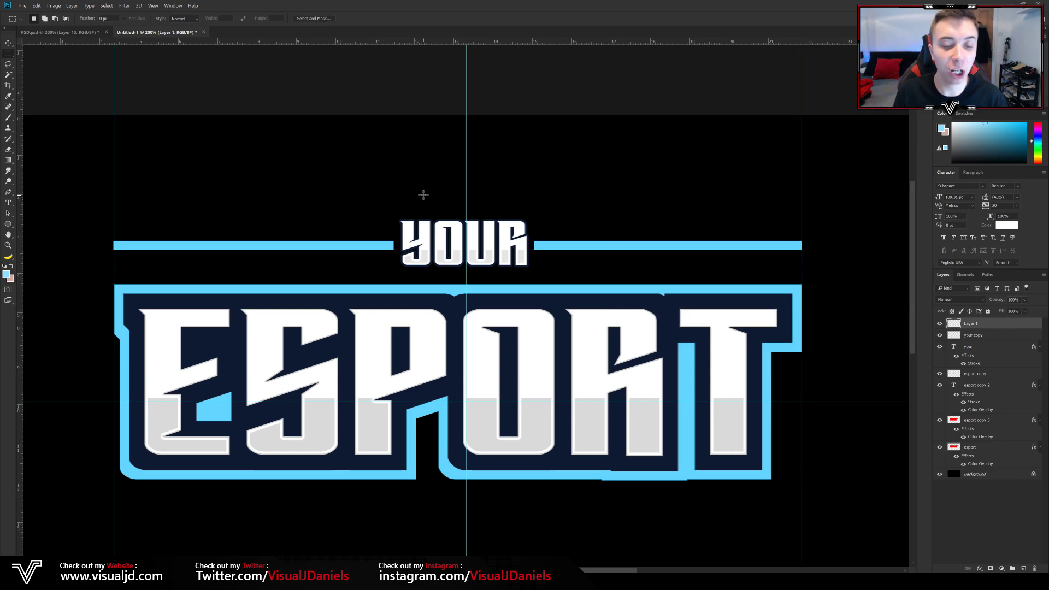
Examine the lines beside TEAM in the PSD.psd reference document up close, and return to the Untitled-1 document.
{"action": "left_click", "coordinate": [8, 42]}
{"action": "left_click", "coordinate": [90, 33]}
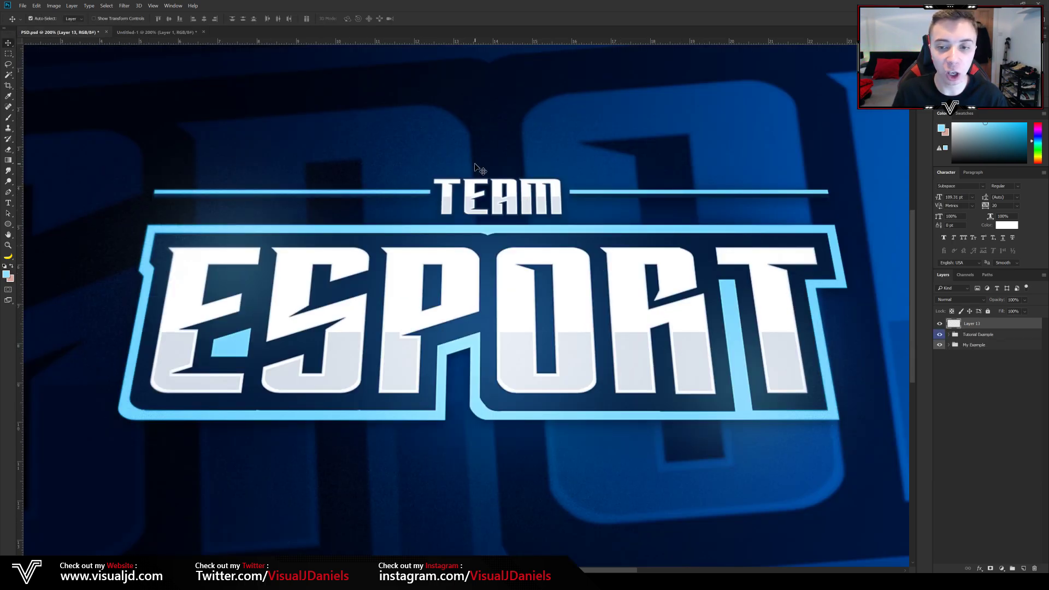
{"action": "key", "text": "ctrl+plus"}
{"action": "scroll", "coordinate": [618, 538], "scroll_direction": "up", "scroll_amount": 3}
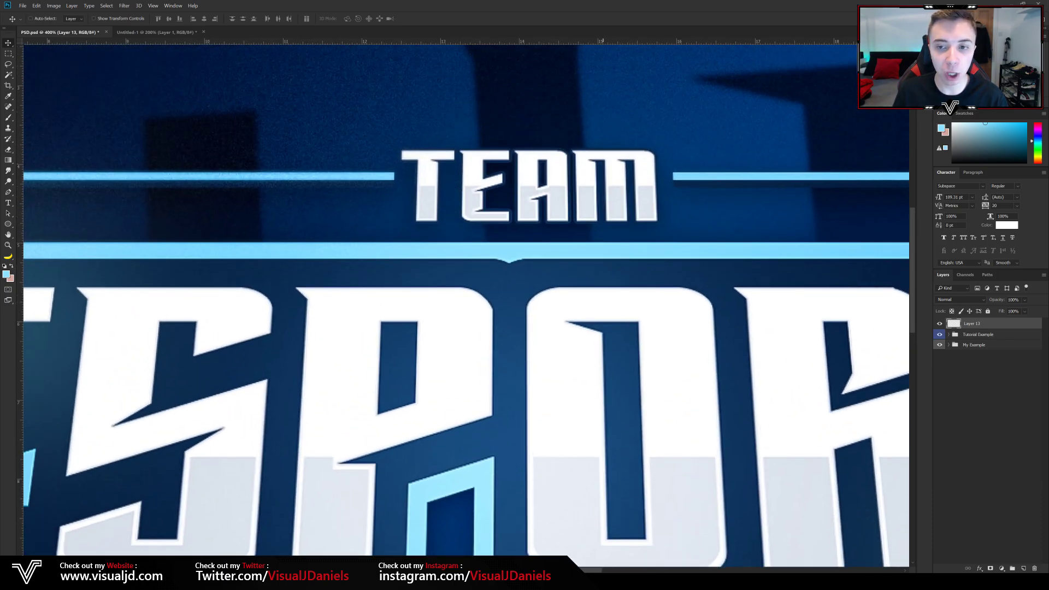
{"action": "left_click_drag", "start_coordinate": [598, 570], "coordinate": [674, 550]}
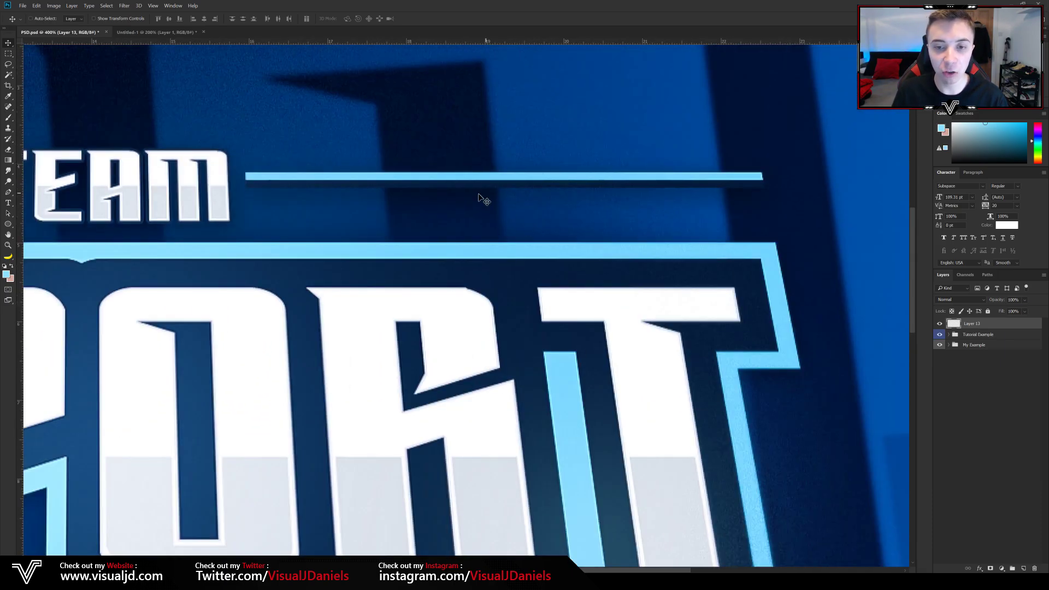
{"action": "left_click", "coordinate": [157, 33]}
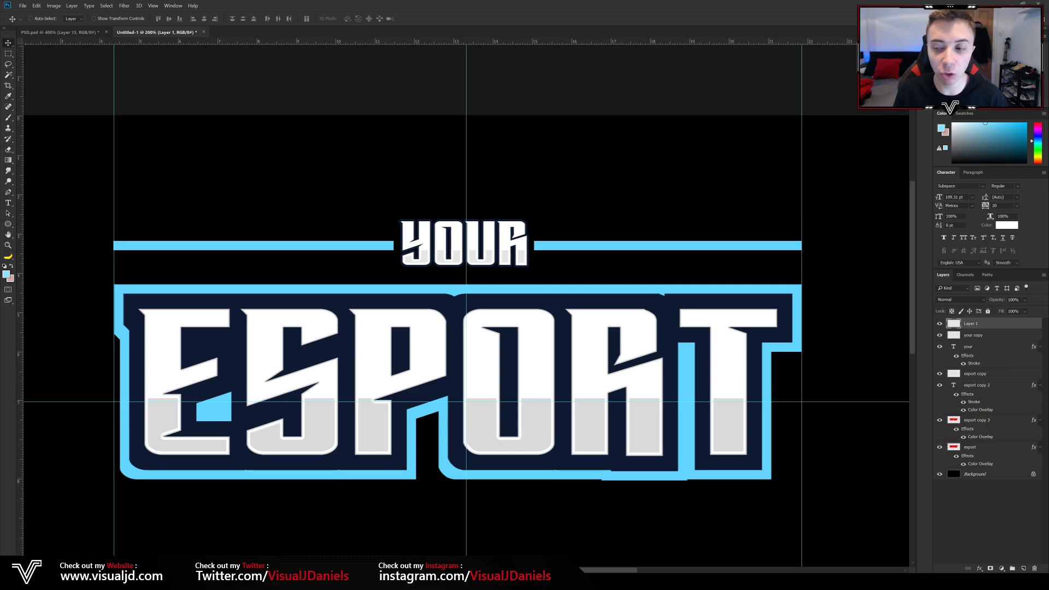
Check the light blue bar layer by toggling its visibility, and duplicate it.
{"action": "left_click", "coordinate": [940, 323]}
{"action": "left_click", "coordinate": [940, 324]}
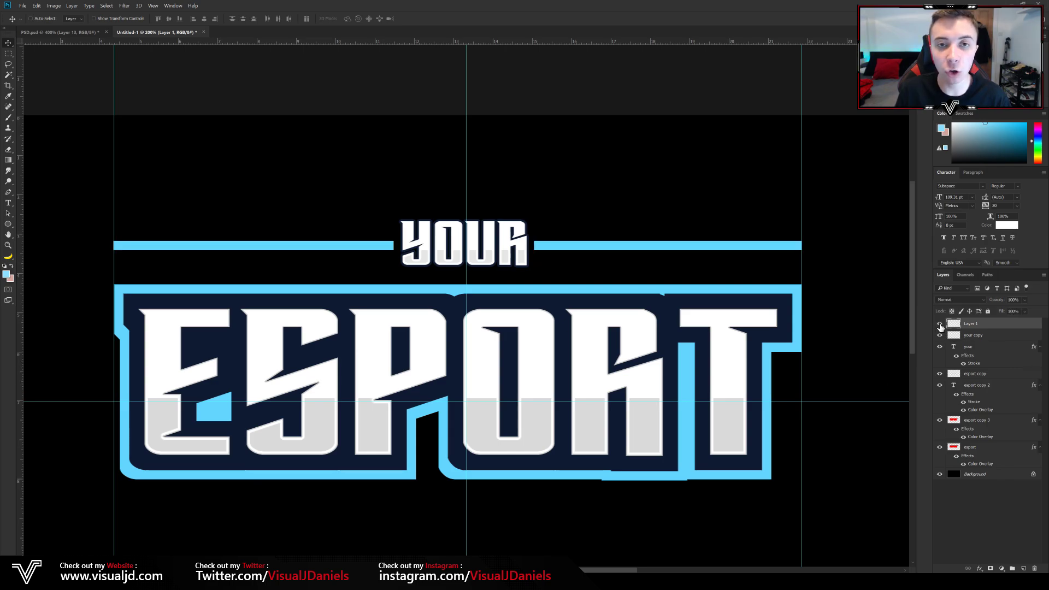
{"action": "left_click", "coordinate": [940, 324]}
{"action": "left_click", "coordinate": [940, 324]}
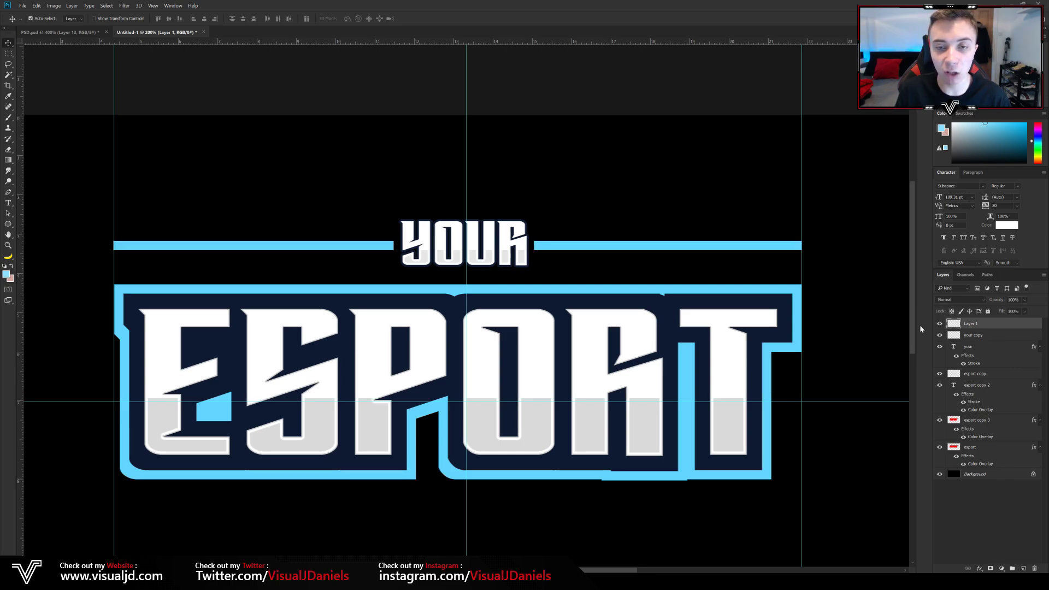
{"action": "key", "text": "ctrl"}
{"action": "key", "text": "ctrl+j"}
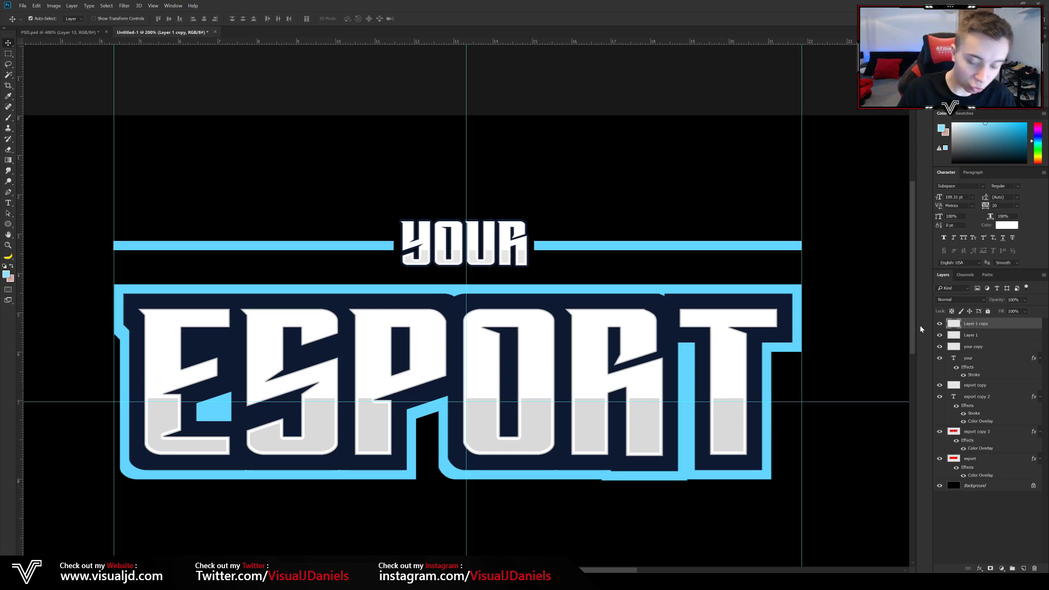
Apply a Color Overlay to the duplicated bar layer using the dark navy #0f1b32 sampled from the ESPORT inner outline.
{"action": "double_click", "coordinate": [1013, 327]}
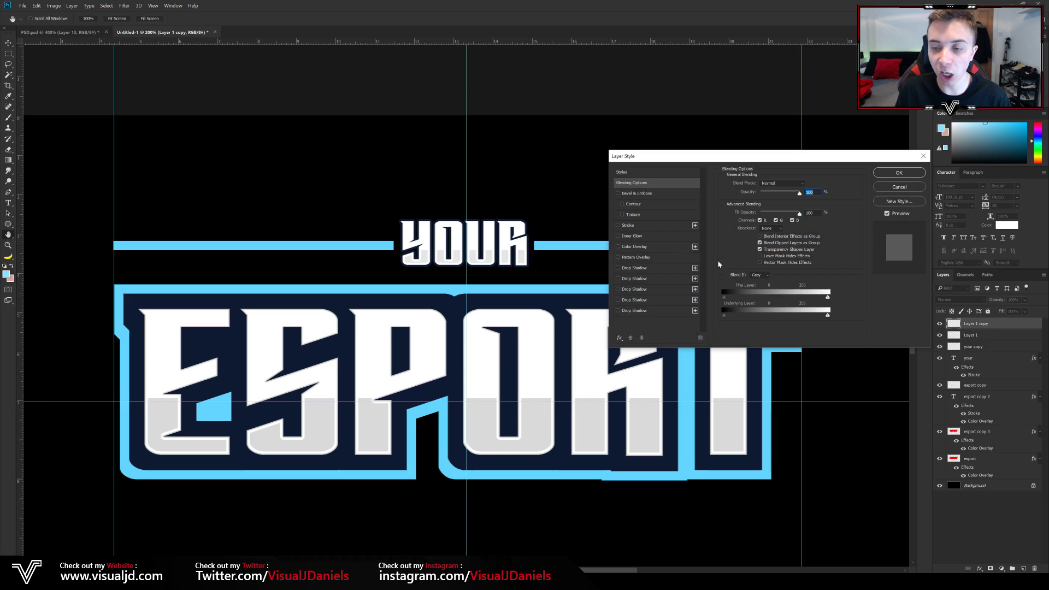
{"action": "left_click", "coordinate": [634, 246]}
{"action": "left_click", "coordinate": [809, 185]}
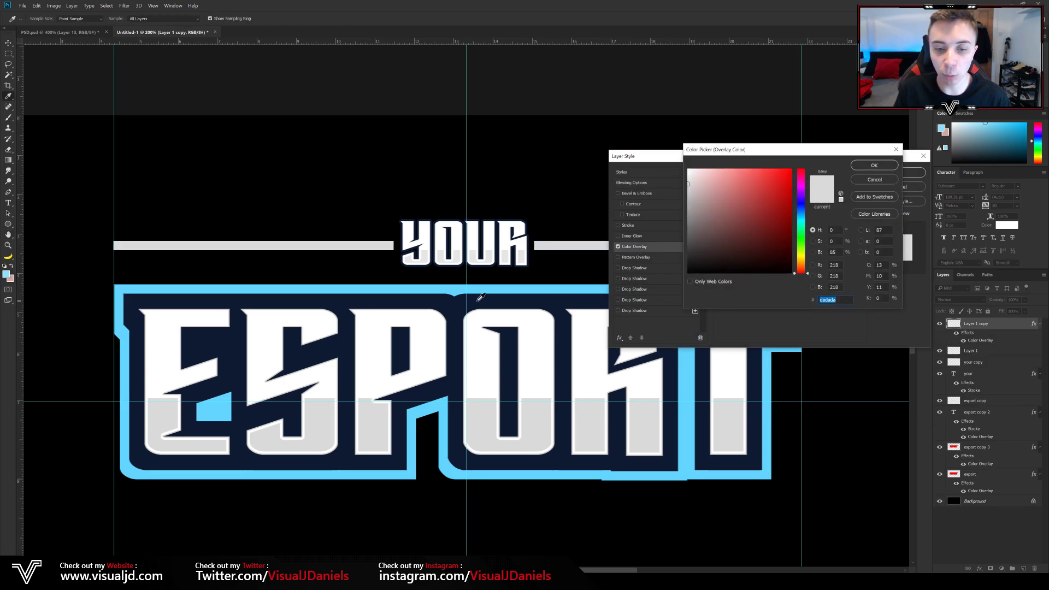
{"action": "left_click", "coordinate": [452, 300]}
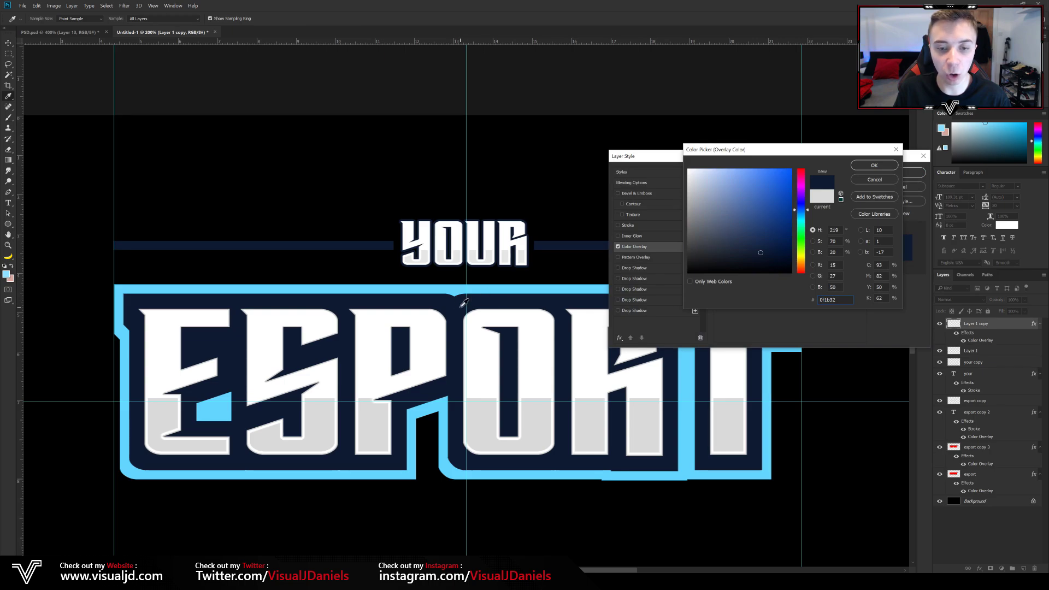
{"action": "left_click", "coordinate": [874, 165]}
{"action": "left_click", "coordinate": [914, 173]}
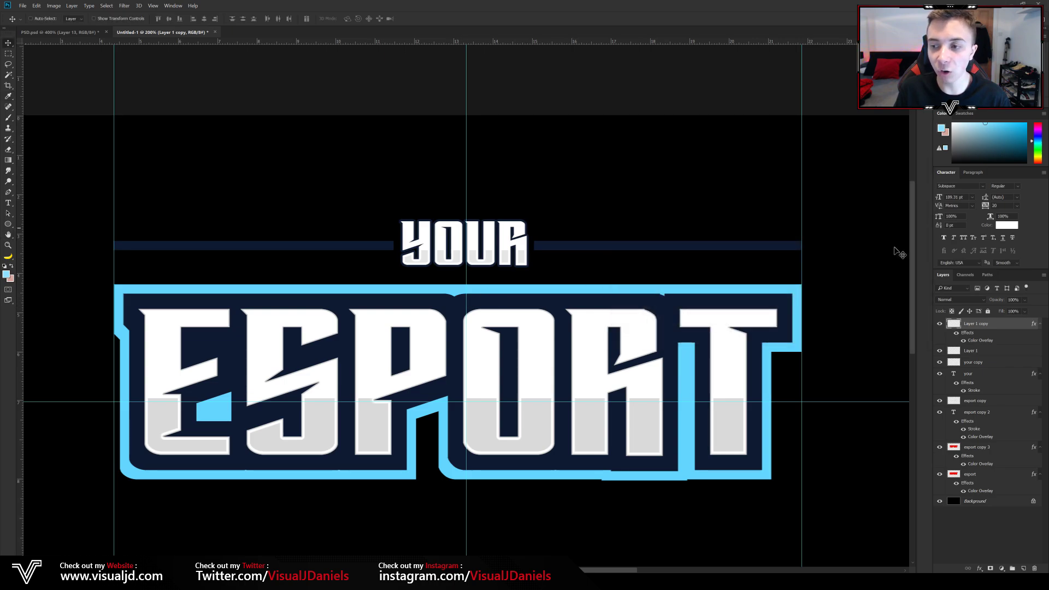
Clip the navy bar copy to the light blue bar layer with a clipping mask.
{"action": "key", "text": "ctrl"}
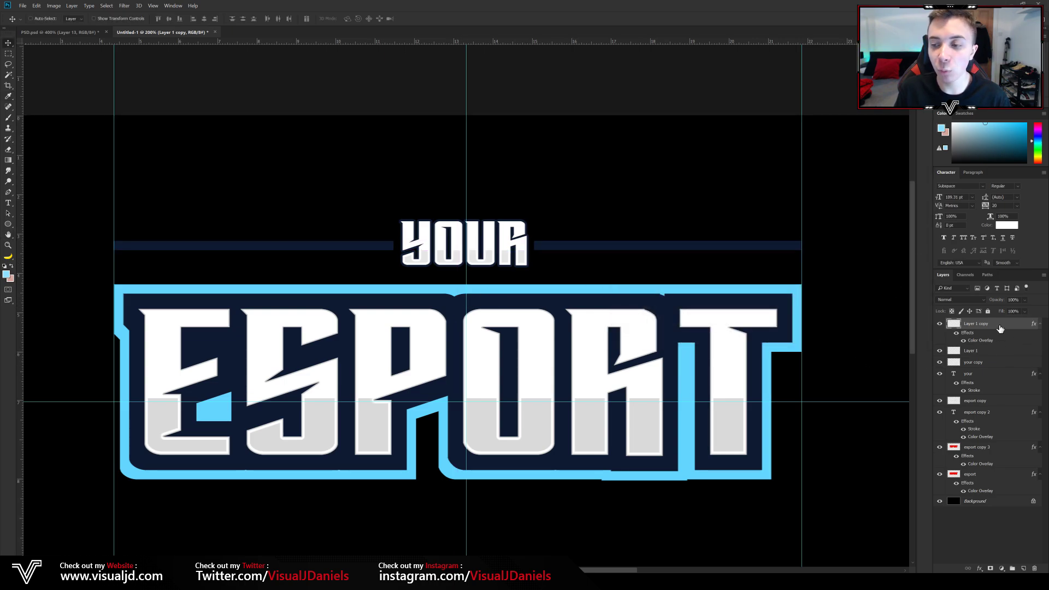
{"action": "right_click", "coordinate": [1000, 328]}
{"action": "left_click", "coordinate": [916, 381]}
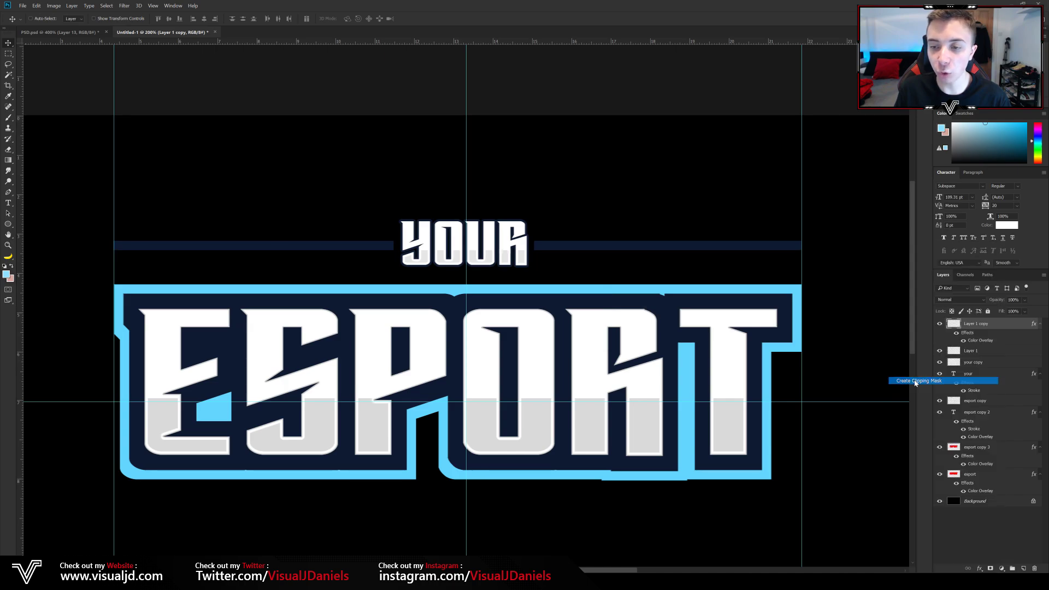
Nudge the clipped navy bar straight down so it covers only the lower part of the light blue lines.
{"action": "key", "text": "Down"}
{"action": "key", "text": "Down"}
{"action": "key", "text": "Down"}
{"action": "key", "text": "Down"}
{"action": "key", "text": "Down"}
{"action": "key", "text": "Down"}
{"action": "key", "text": "Up"}
{"action": "key", "text": "Down"}
{"action": "key", "text": "Up"}
{"action": "key", "text": "Up"}
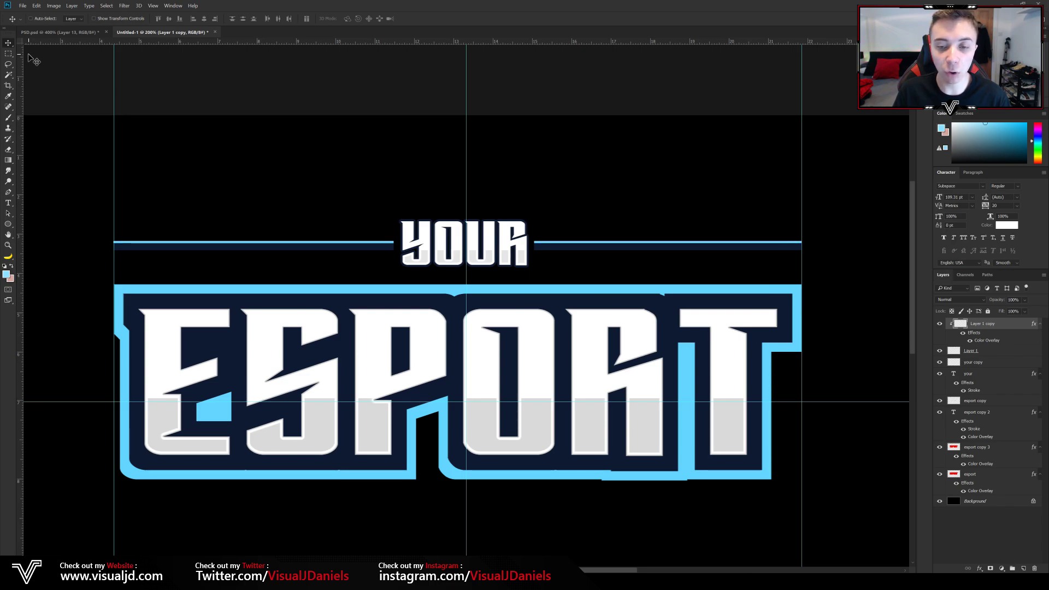
{"action": "key", "text": "Down"}
{"action": "key", "text": "Down"}
{"action": "key", "text": "Down"}
{"action": "key", "text": "ctrl+plus"}
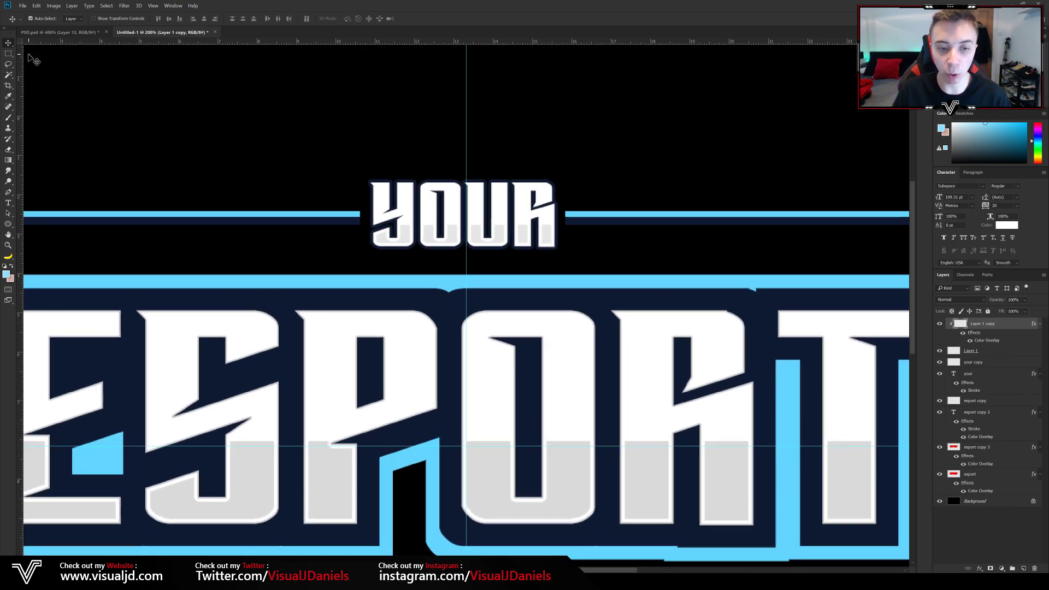
{"action": "key", "text": "ctrl+plus"}
{"action": "key", "text": "ctrl+plus"}
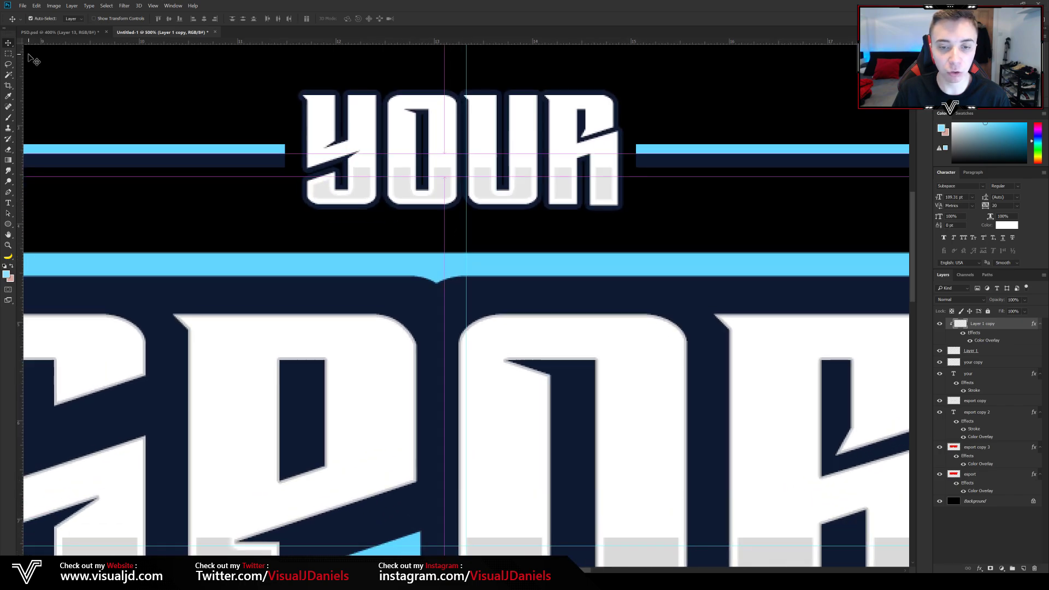
{"action": "key", "text": "ctrl+minus"}
{"action": "key", "text": "ctrl+minus"}
{"action": "key", "text": "ctrl+minus"}
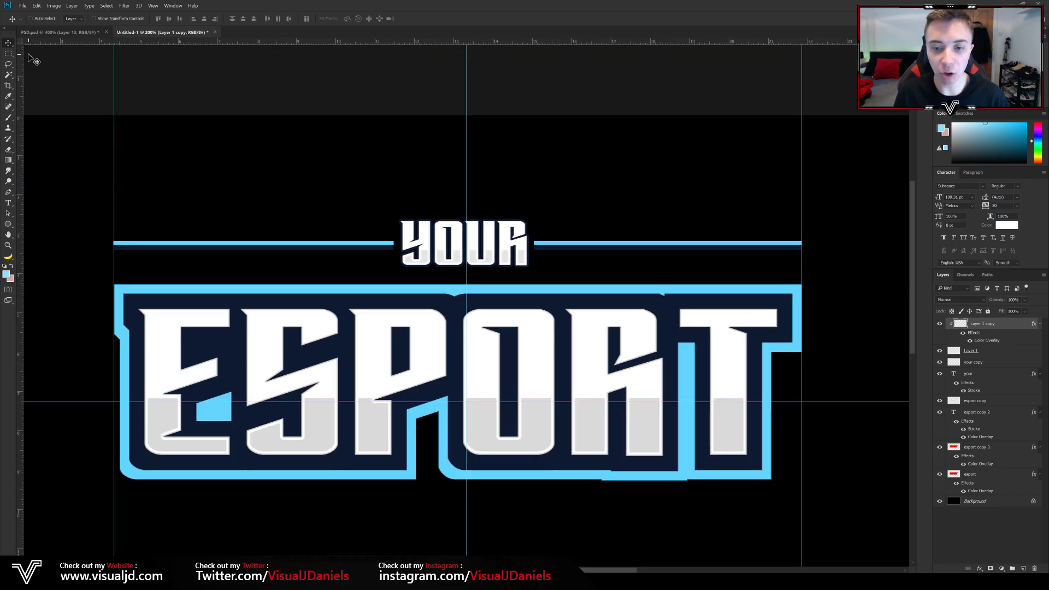
Hide the guides and show the whole logo on the canvas.
{"action": "key", "text": "ctrl"}
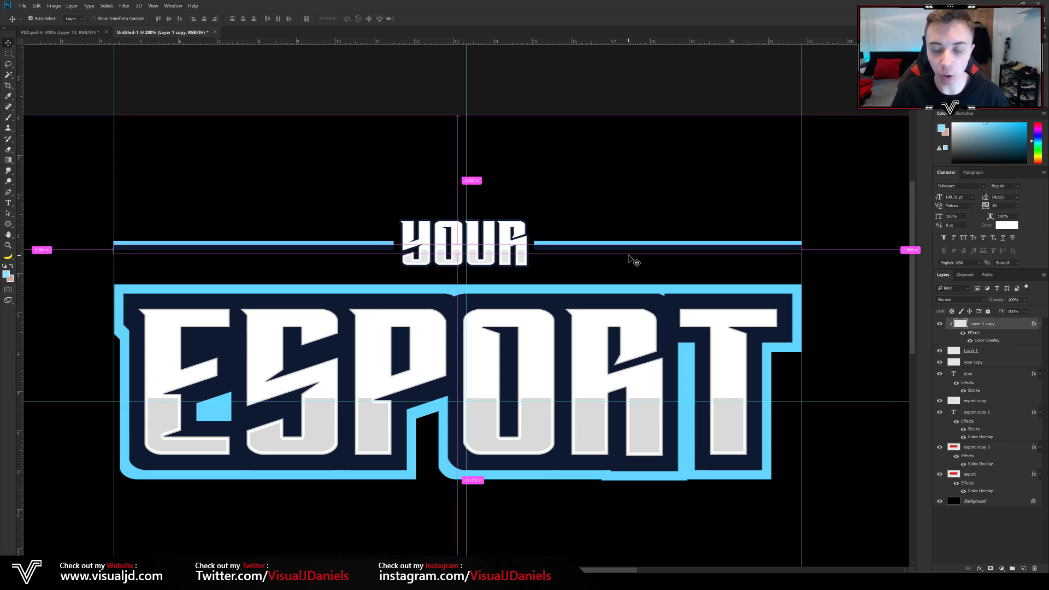
{"action": "key", "text": "ctrl+minus"}
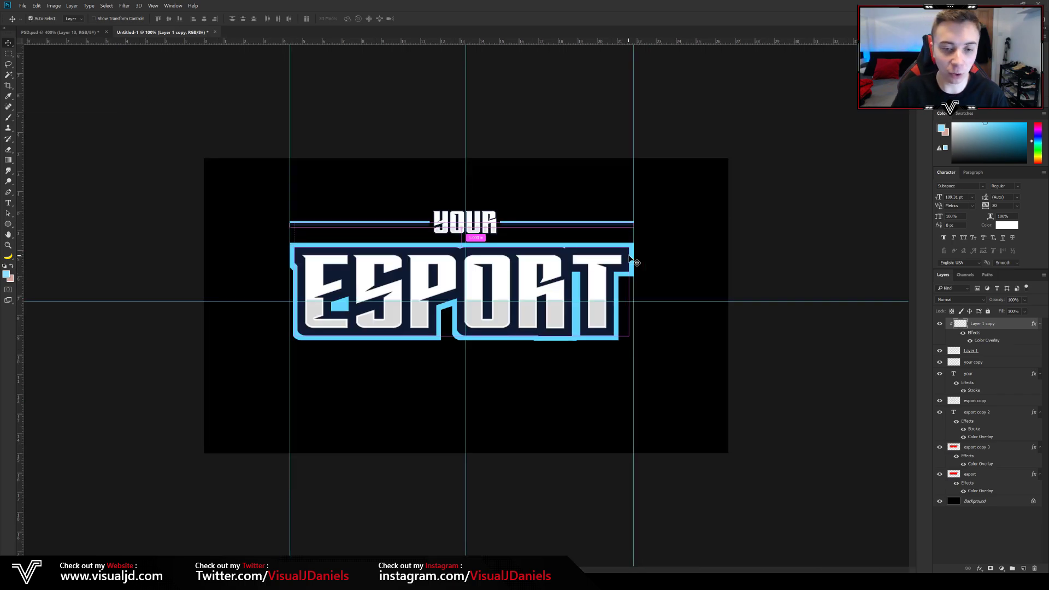
{"action": "key", "text": "ctrl+h"}
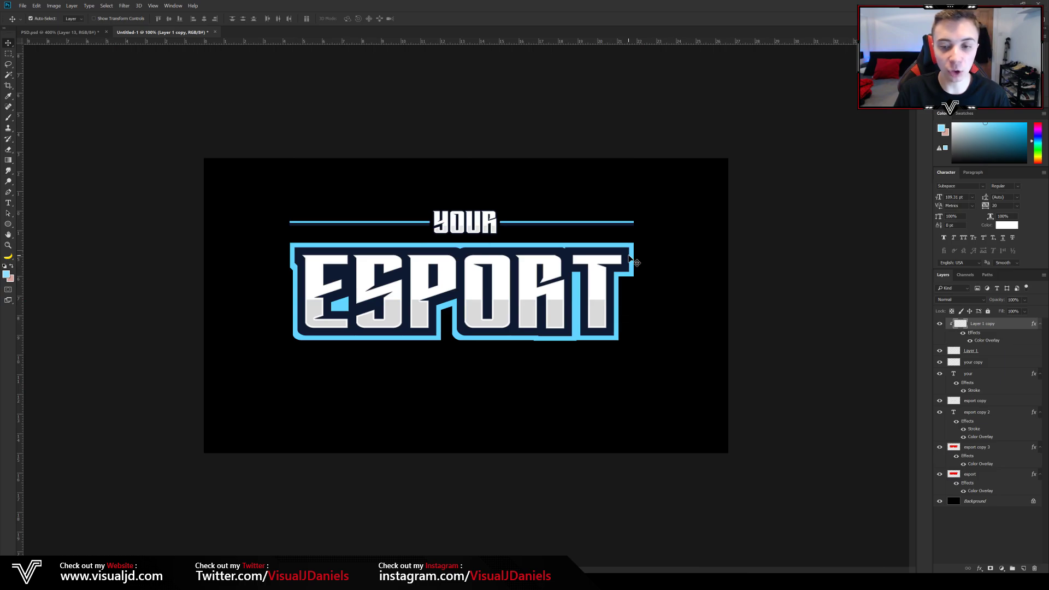